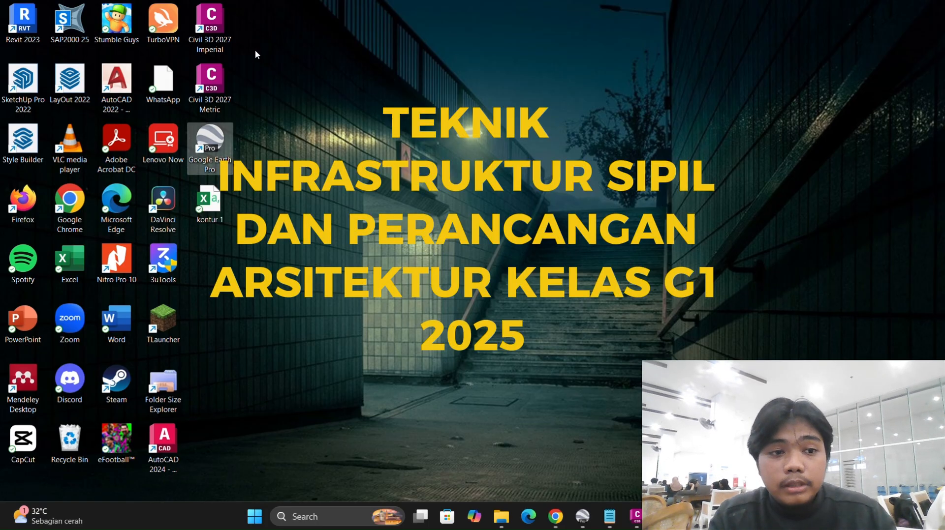
- Switch to Google Earth Pro and start a new path named "kontur 2" over the golf course east of the kontur 1 grid
double_click(209, 139)
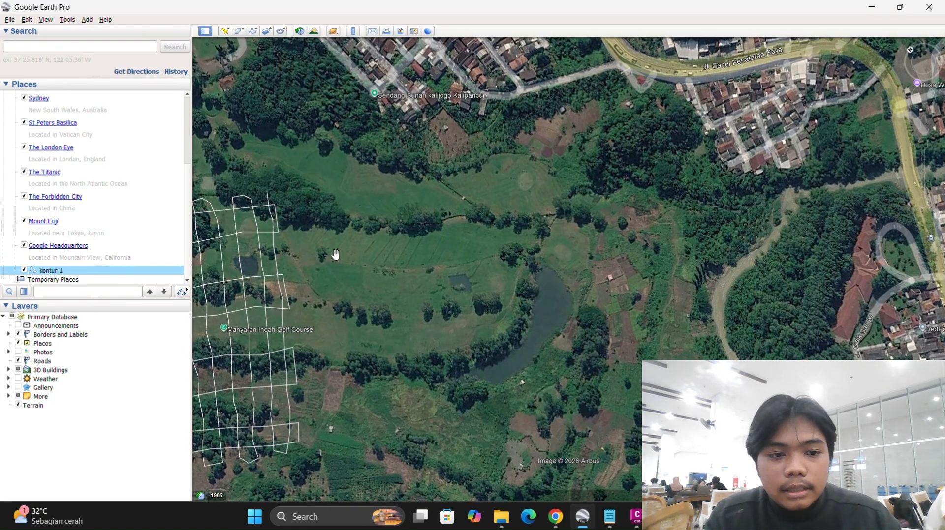
double_click(389, 255)
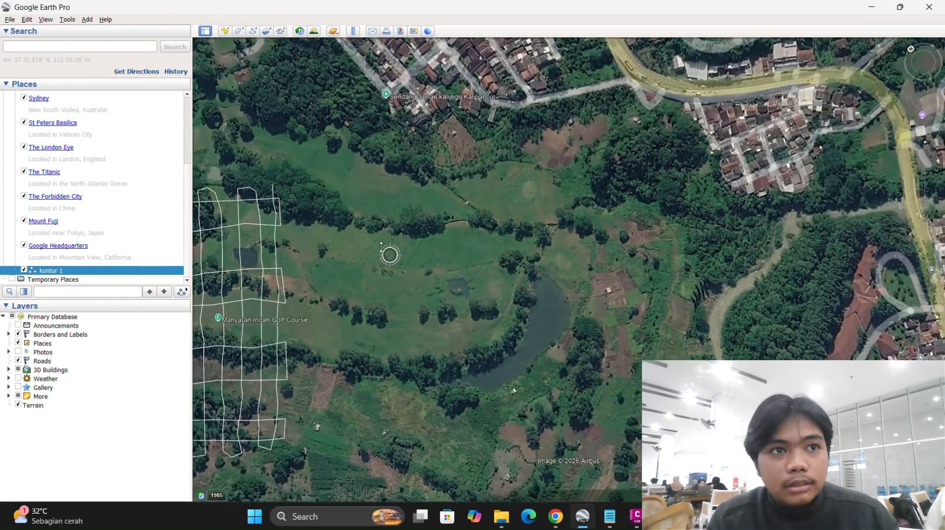
drag(369, 250, 485, 236)
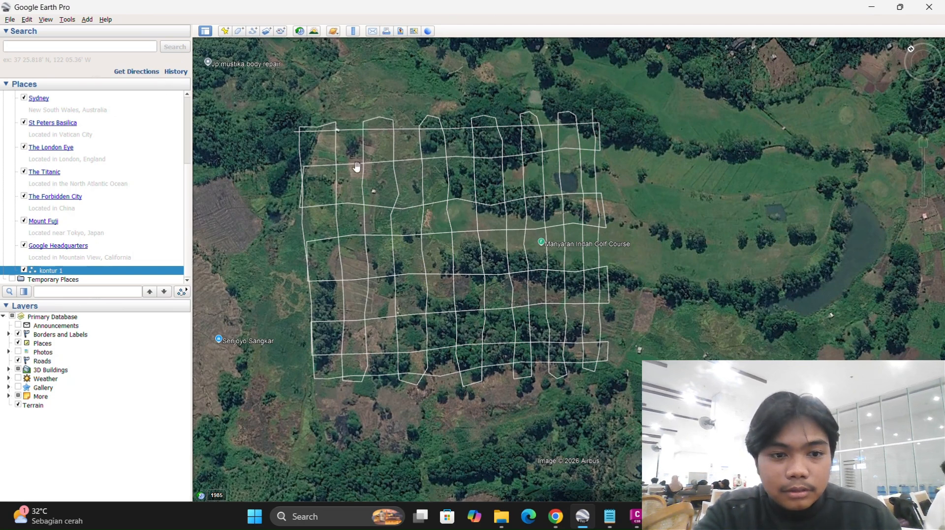
drag(734, 155, 508, 213)
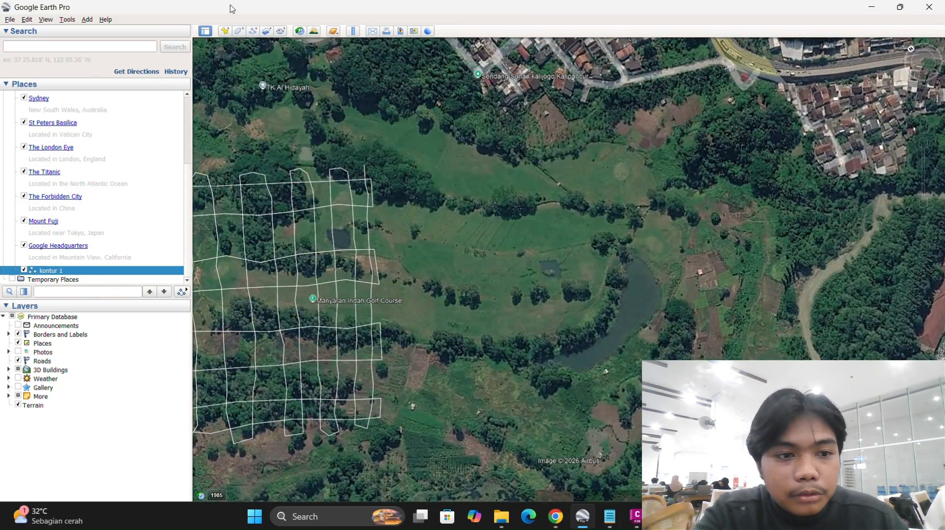
click(252, 31)
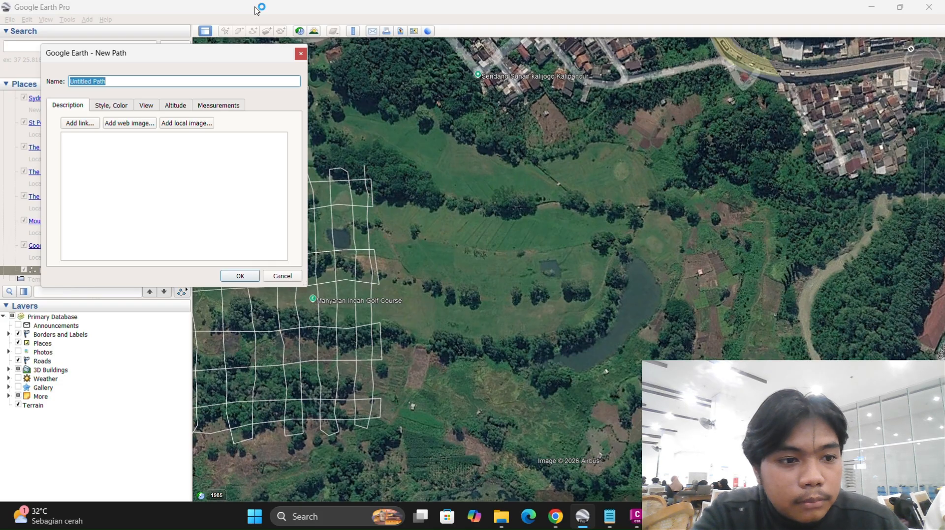
text(kontur 2)
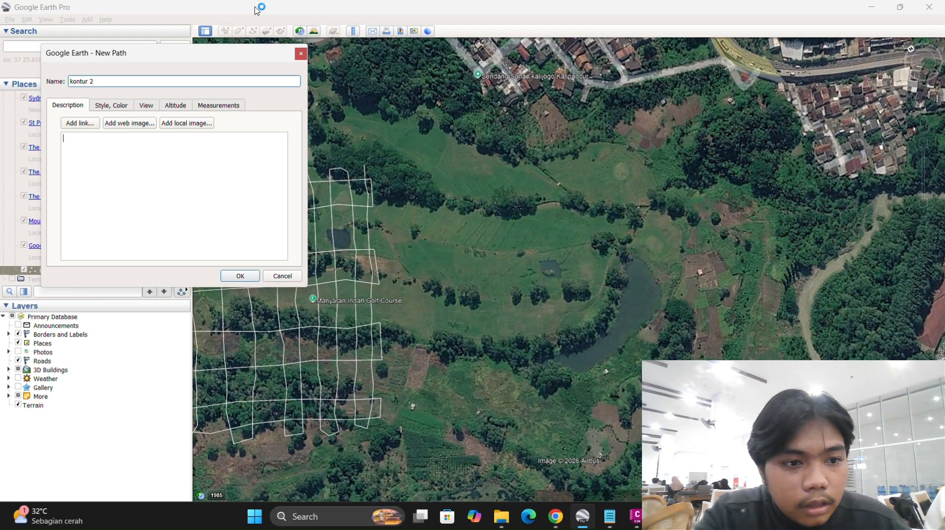
click(103, 169)
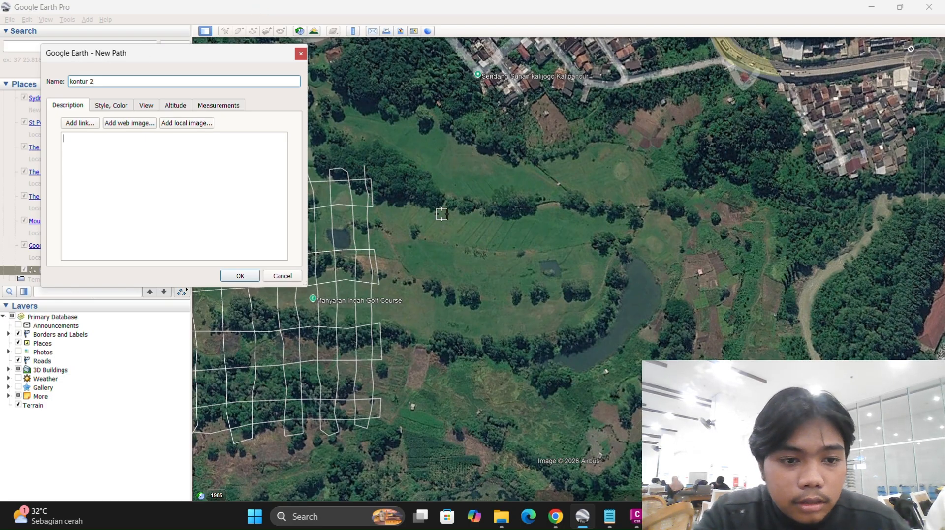
- Plot the path's first two east-west rows across the northern fairway, joined at their eastern ends
click(438, 151)
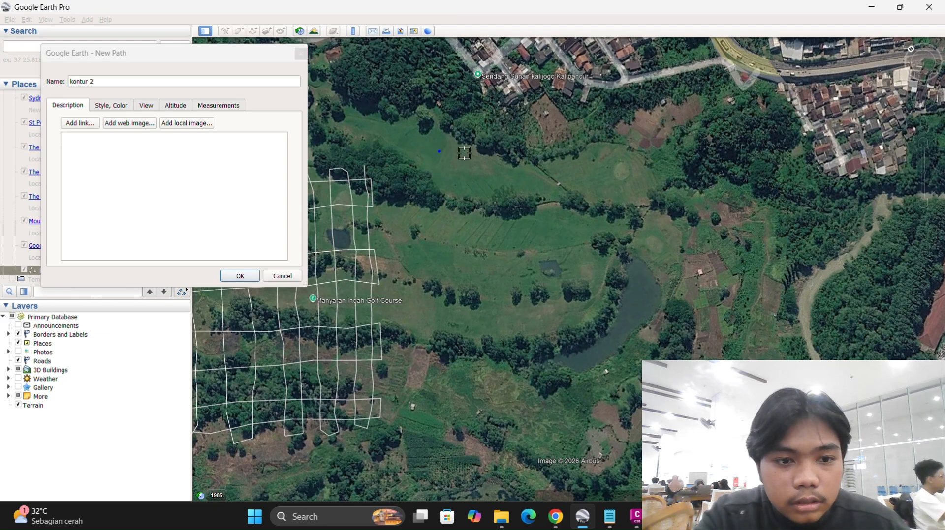
click(464, 153)
click(491, 151)
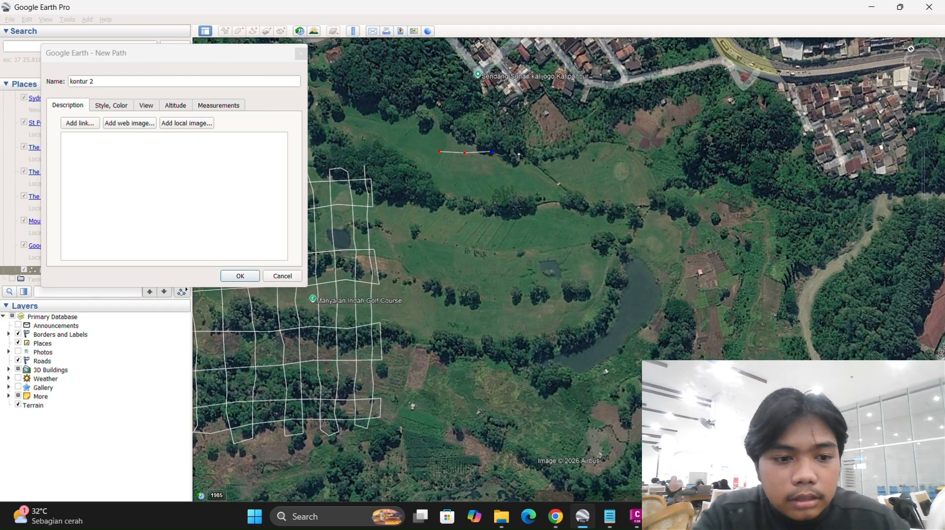
click(518, 152)
click(540, 153)
click(567, 152)
click(597, 153)
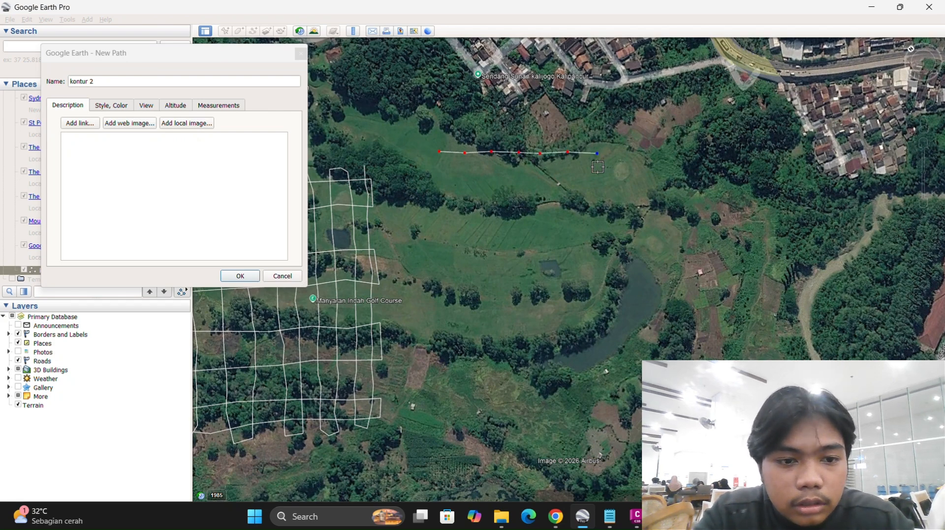
click(598, 167)
click(583, 169)
click(551, 171)
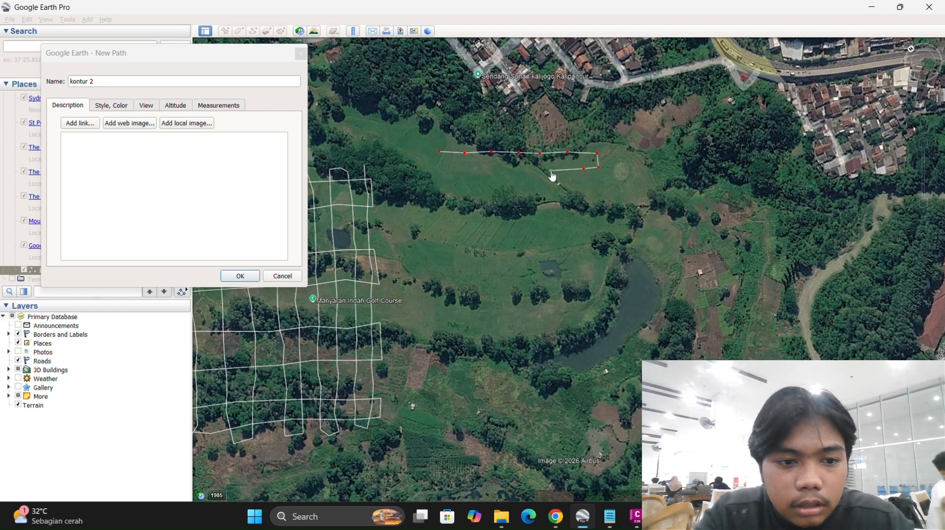
click(505, 177)
click(474, 170)
click(437, 174)
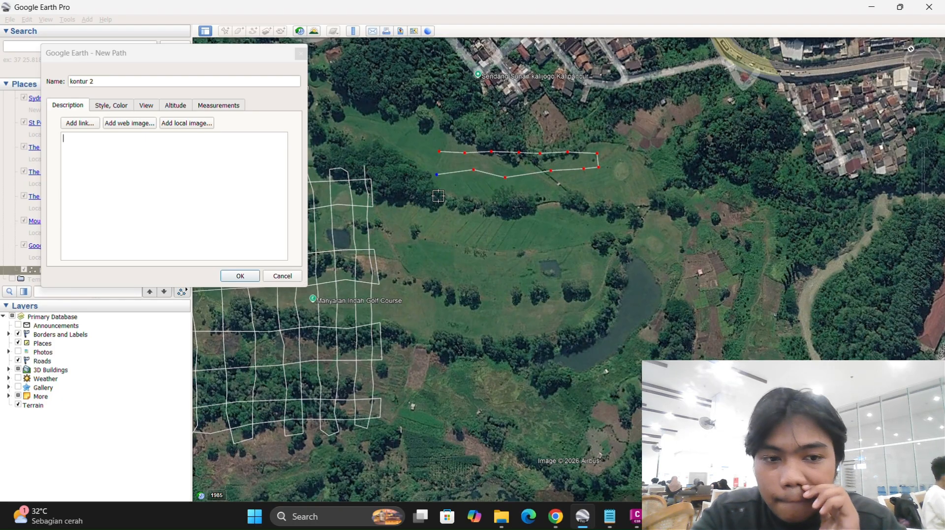
- Extend the path southward with a third row running east and a fourth row returning west
click(439, 196)
click(461, 192)
click(485, 192)
click(512, 194)
click(536, 194)
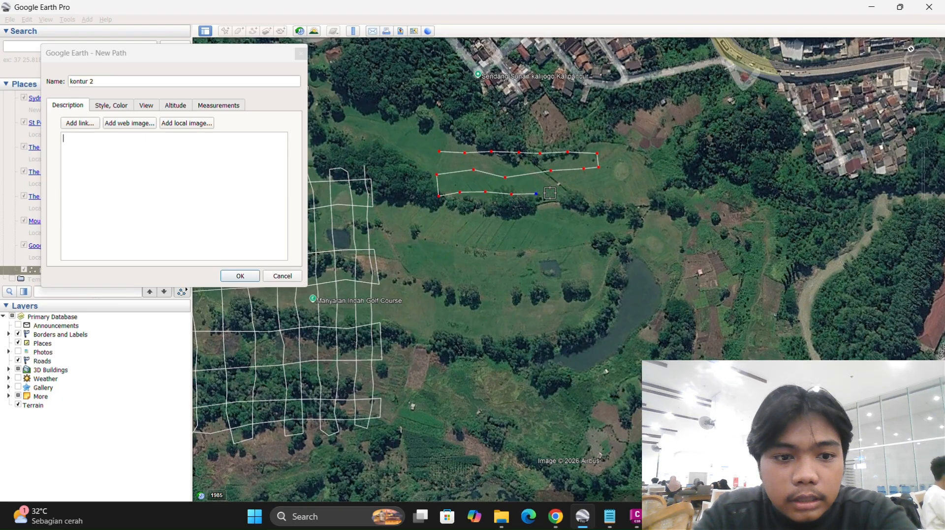
click(557, 194)
click(581, 191)
click(602, 190)
click(603, 213)
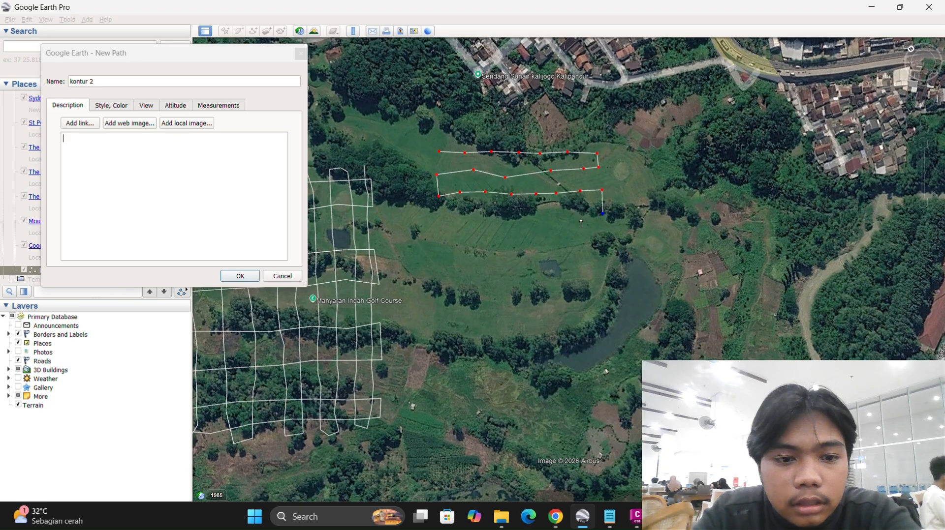
click(578, 218)
click(525, 223)
click(474, 221)
click(425, 225)
- Complete the path freehand with two more east-west rows and north-south loops crossing all the rows, and save kontur 2
click(433, 239)
click(439, 240)
click(443, 241)
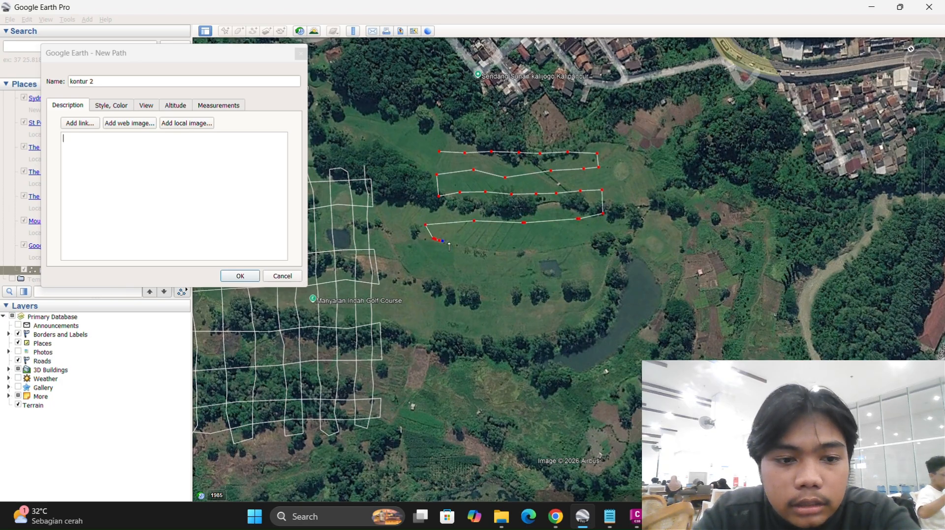
mouse_move(448, 246)
mouse_down()
mouse_move(579, 239)
mouse_move(443, 275)
mouse_move(451, 199)
mouse_up()
drag(462, 146, 489, 256)
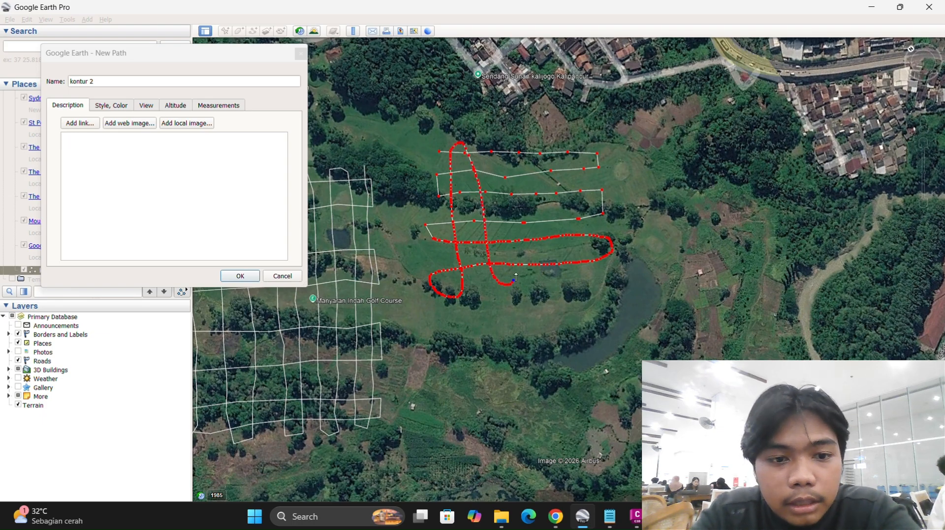
mouse_move(525, 146)
mouse_down()
mouse_move(564, 287)
mouse_move(559, 147)
mouse_move(608, 279)
mouse_up()
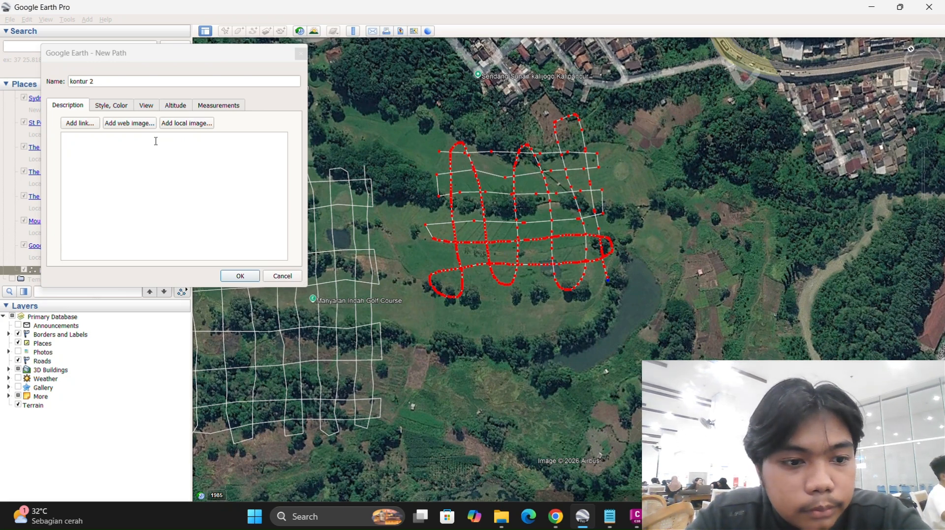
click(239, 276)
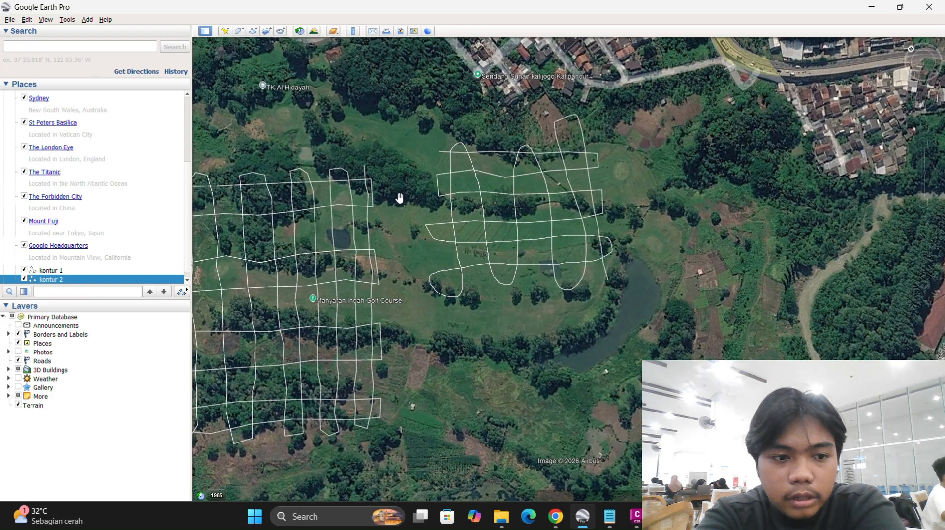
- Save the kontur 1 path as "kontur 1" in Kmz format in Downloads, replacing the existing file
click(65, 270)
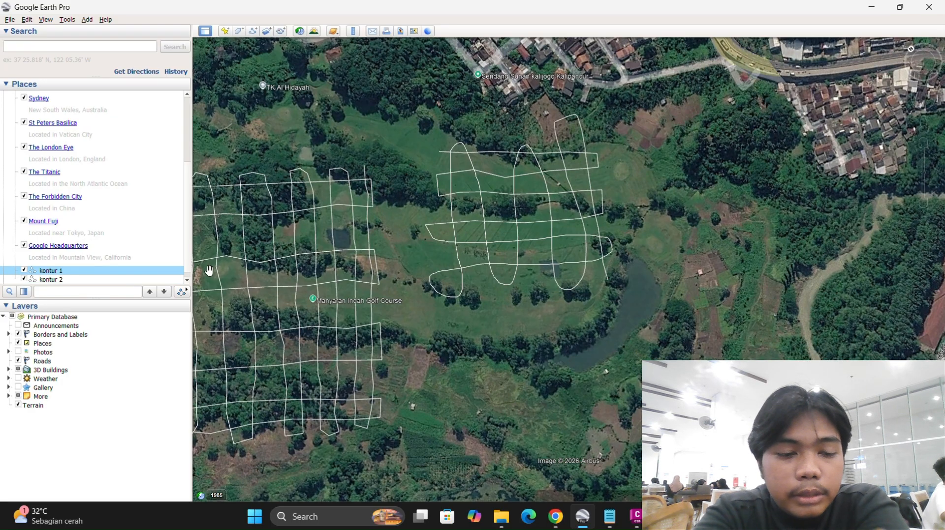
drag(311, 302, 478, 243)
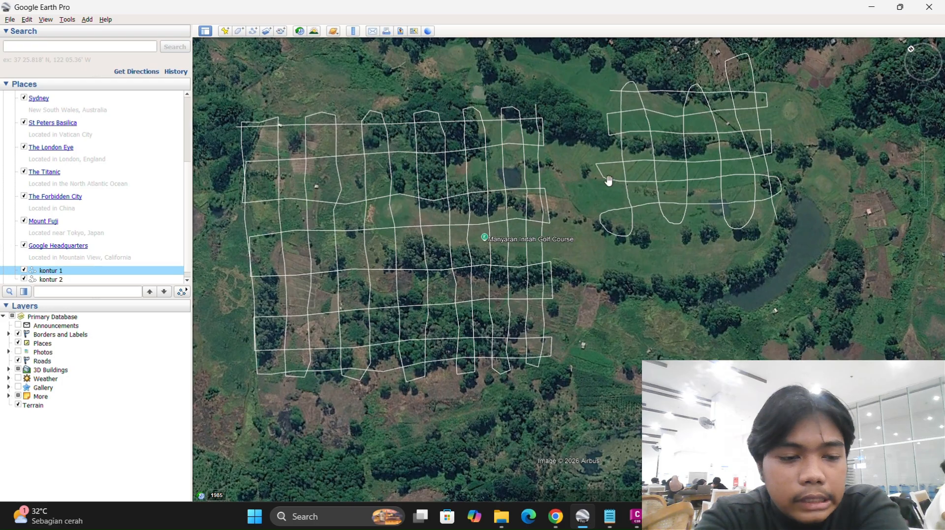
right_click(71, 272)
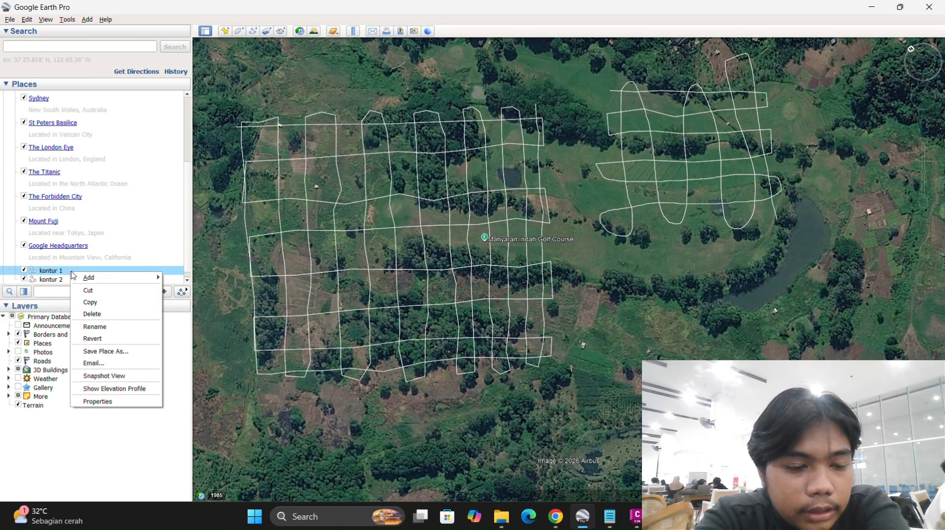
click(114, 352)
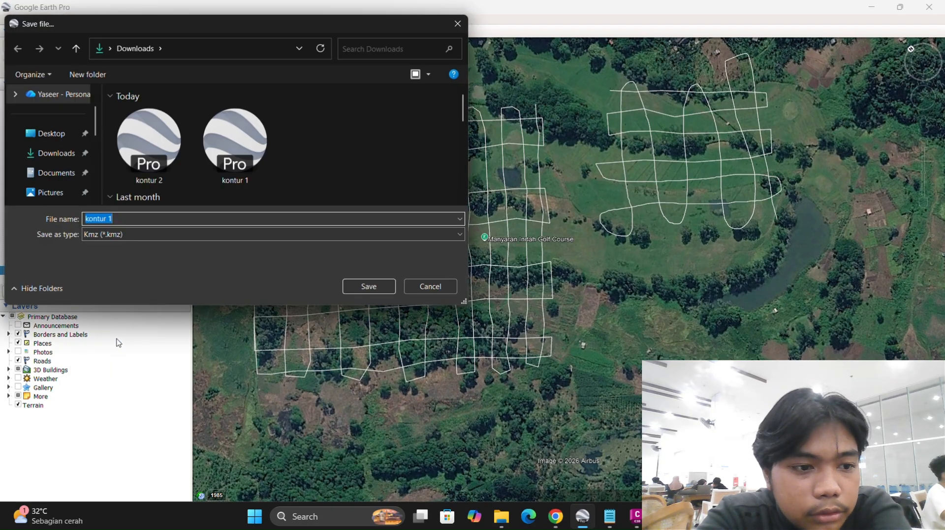
click(229, 144)
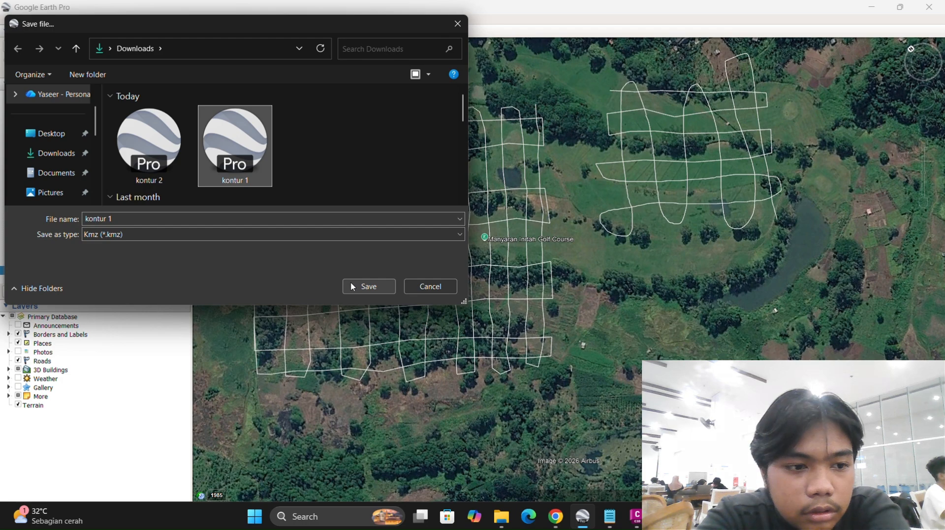
click(369, 286)
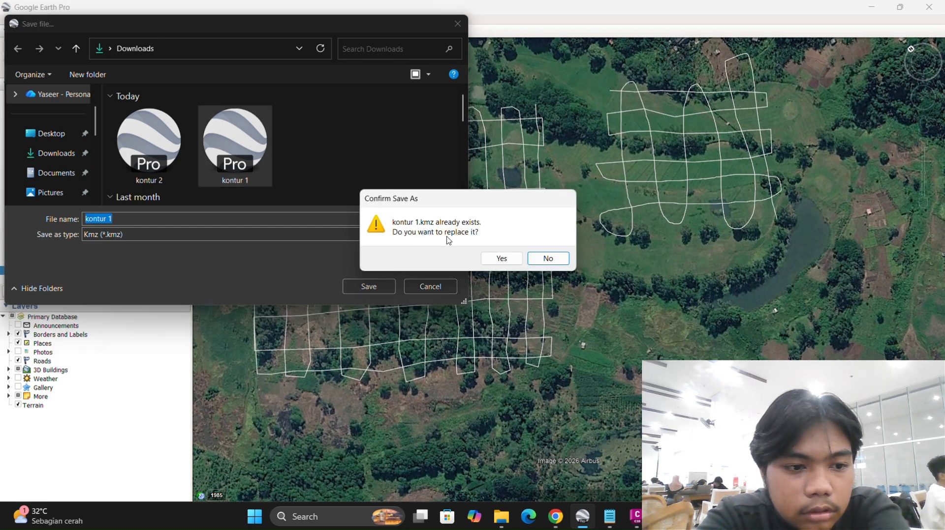
click(502, 258)
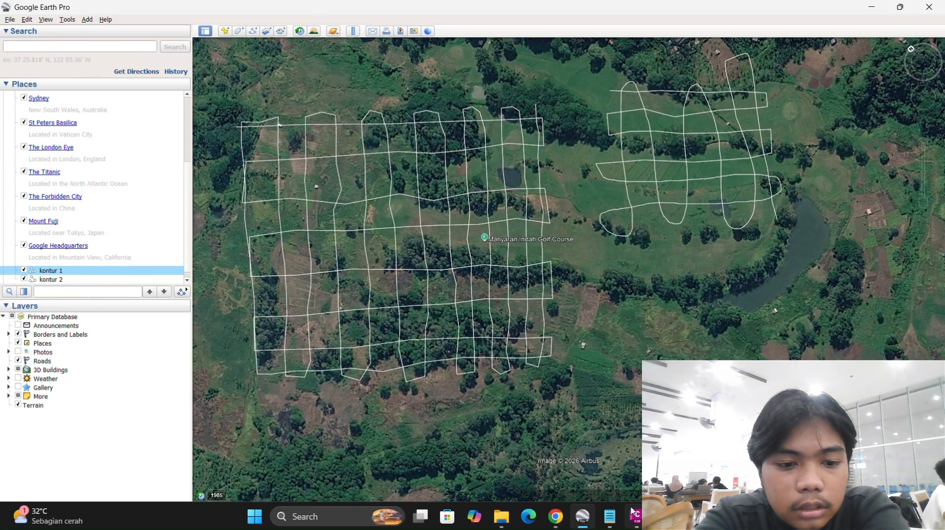
- Switch to GPS Visualizer in Chrome and open its file conversion form
click(555, 515)
click(332, 7)
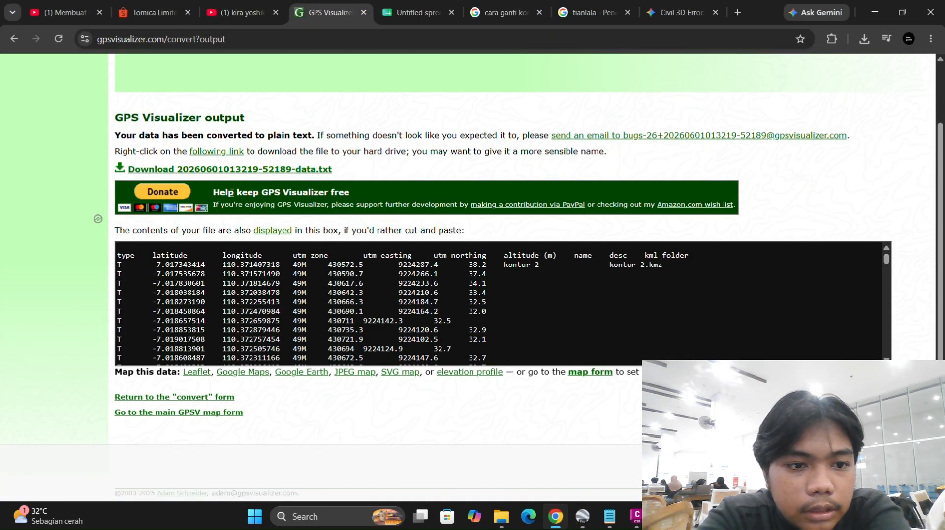
scroll(268, 138, up, 2)
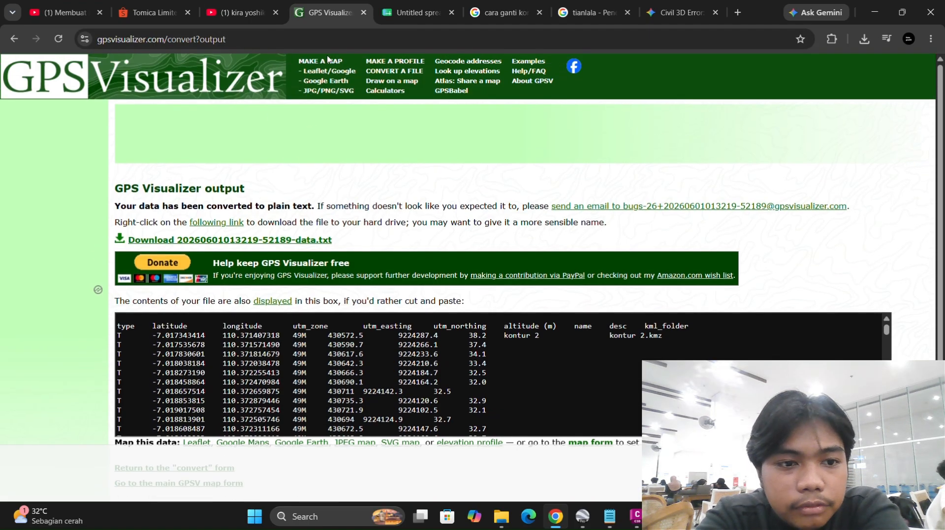
click(320, 62)
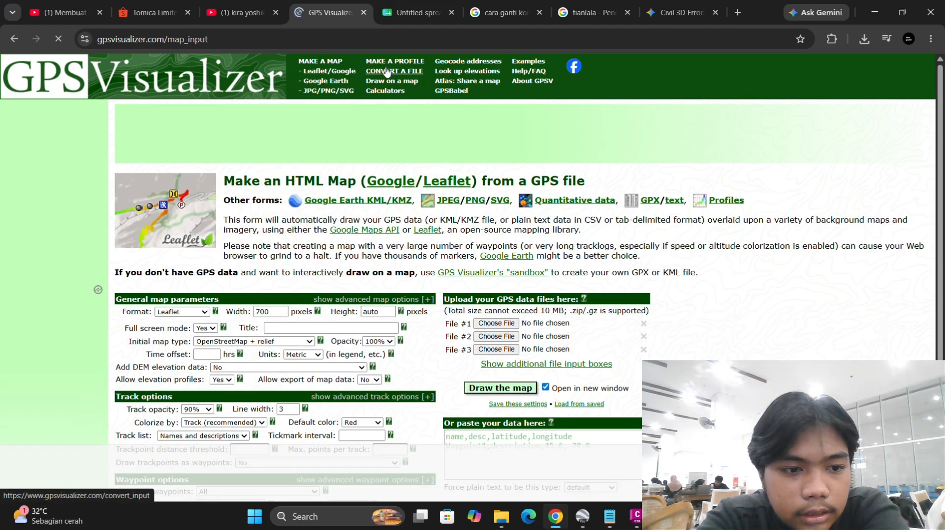
click(387, 71)
- Choose kontur 1.kmz from Downloads as the first file to convert and set the DEM elevation data to best available source
scroll(335, 342, down, 3)
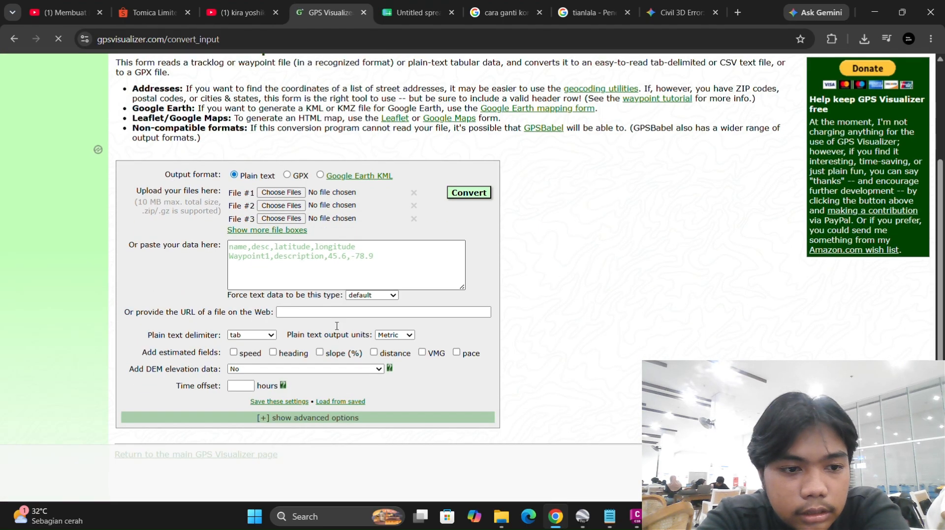
click(281, 193)
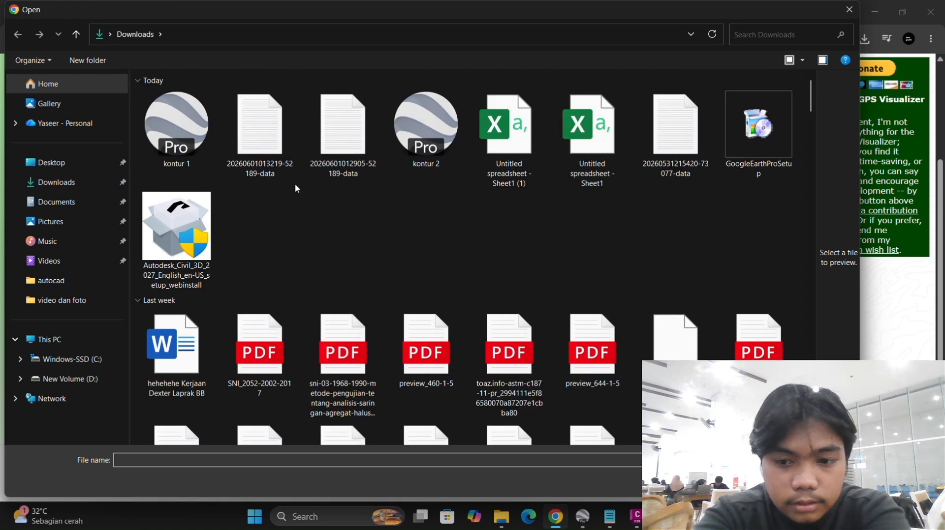
click(176, 128)
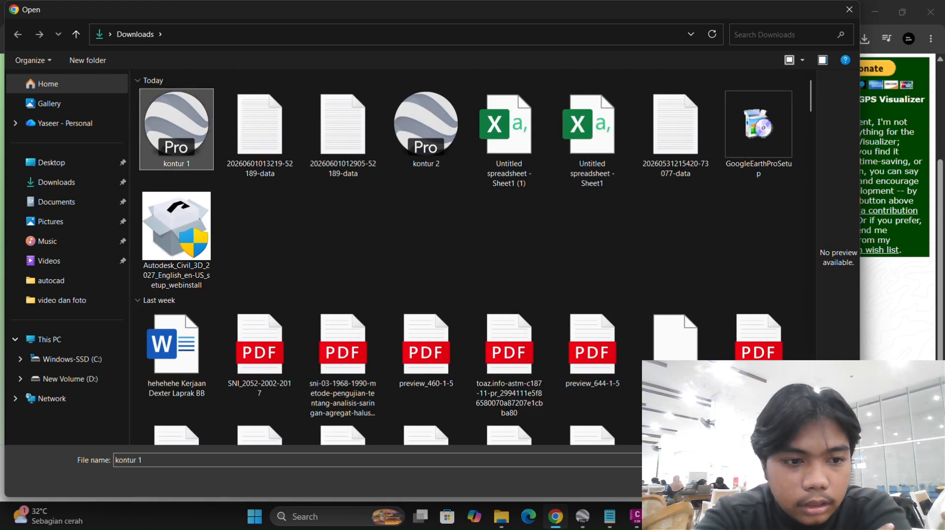
click(753, 480)
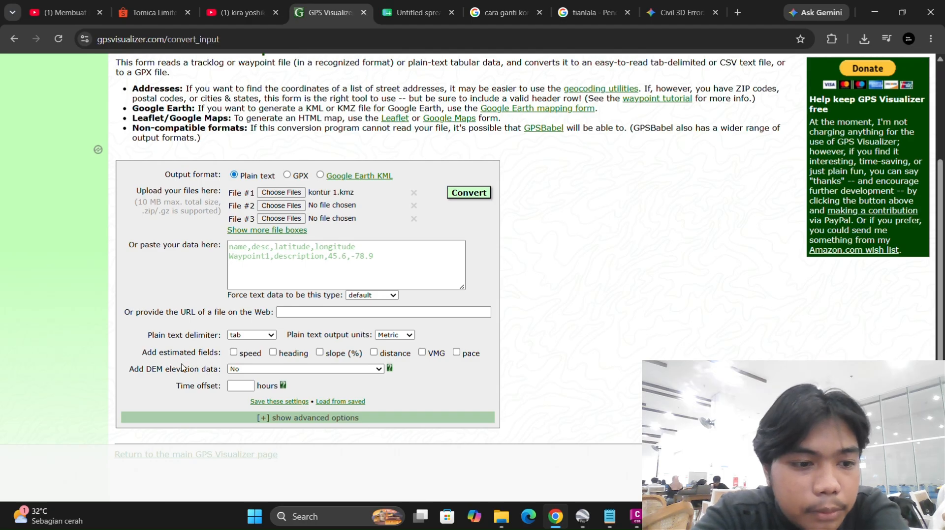
click(252, 370)
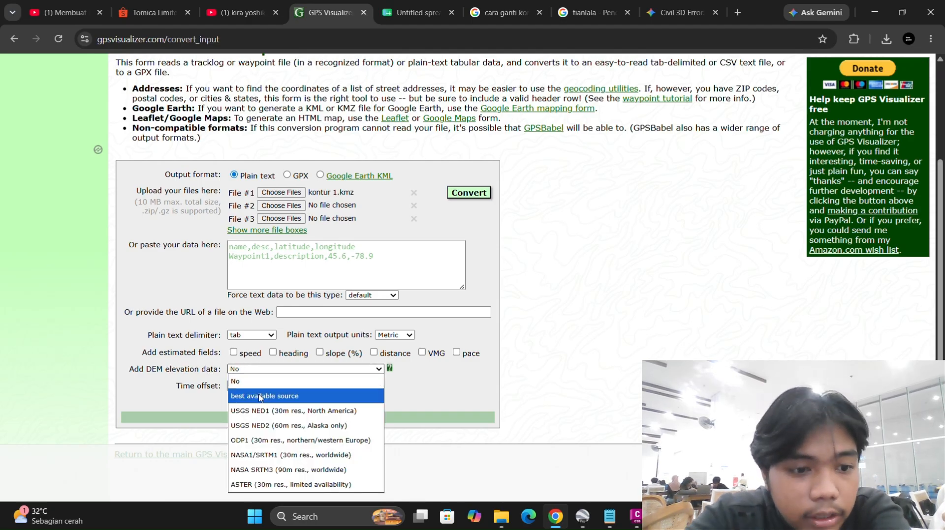
click(260, 397)
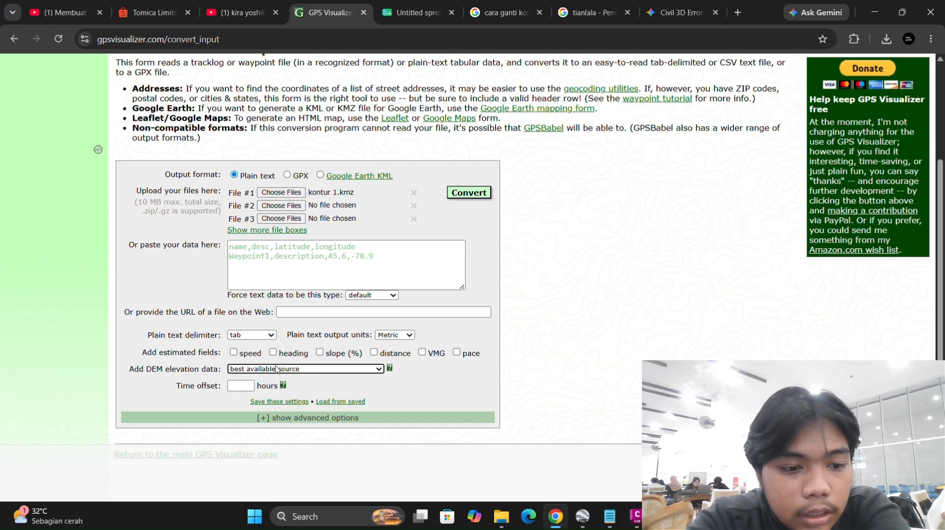
- Expand the advanced options and set Output UTM coordinates to Yes for the plain-text output
click(274, 419)
scroll(276, 369, down, 10)
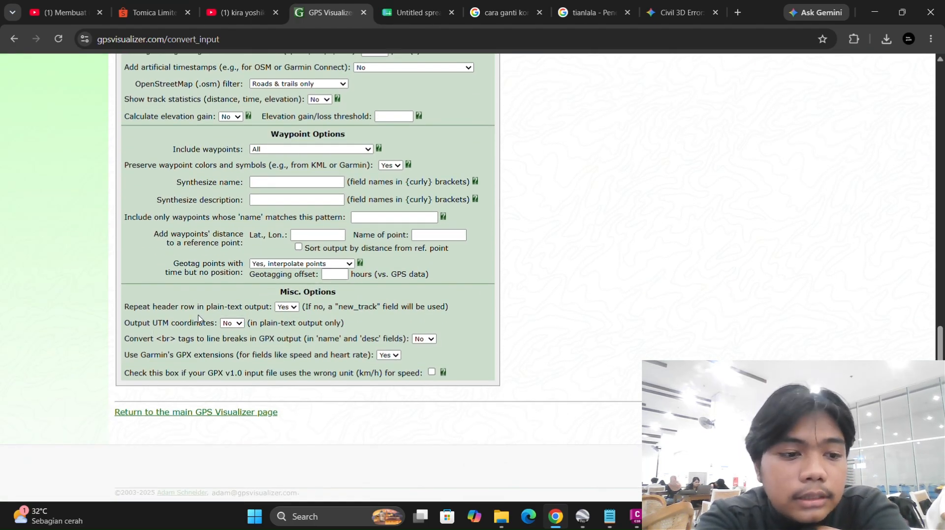
click(239, 324)
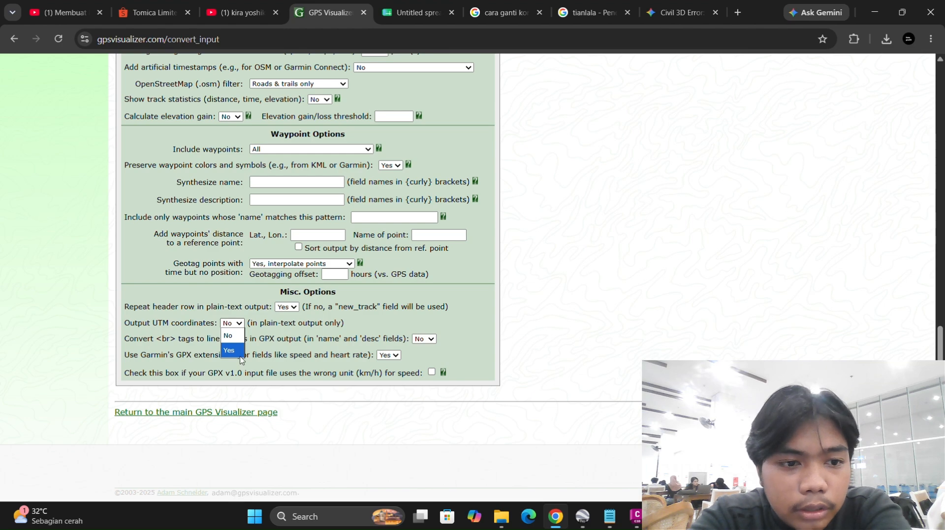
click(241, 355)
scroll(238, 325, up, 3)
scroll(238, 318, down, 3)
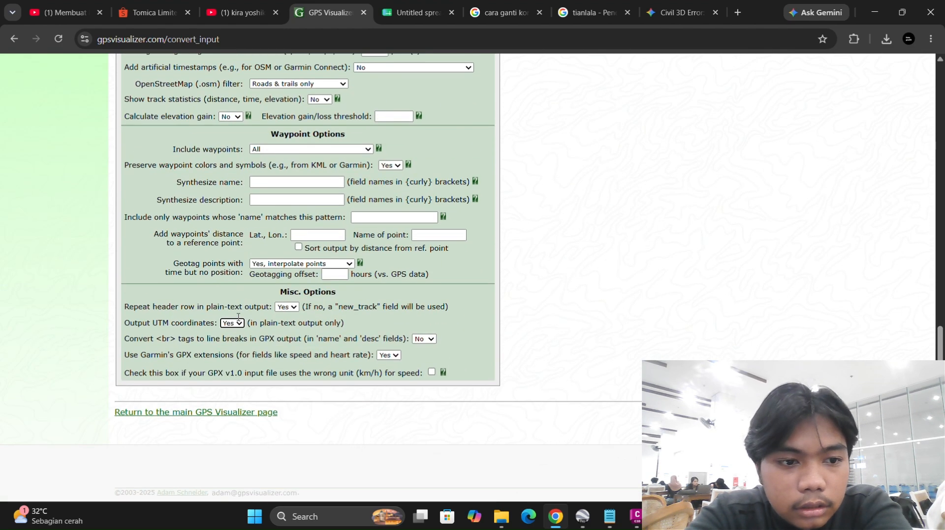
- Review the conversion form's file, elevation, track, waypoint and miscellaneous settings
scroll(295, 271, up, 12)
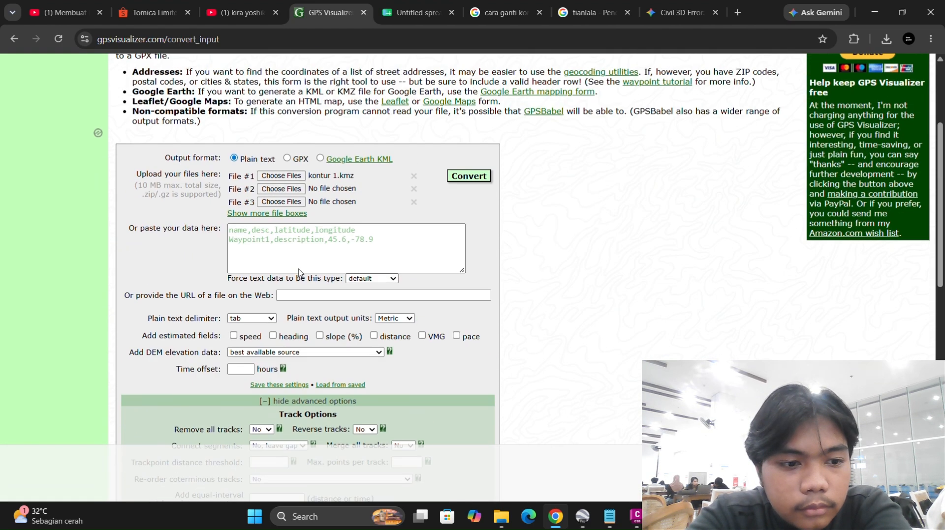
scroll(300, 273, down, 6)
scroll(299, 273, down, 6)
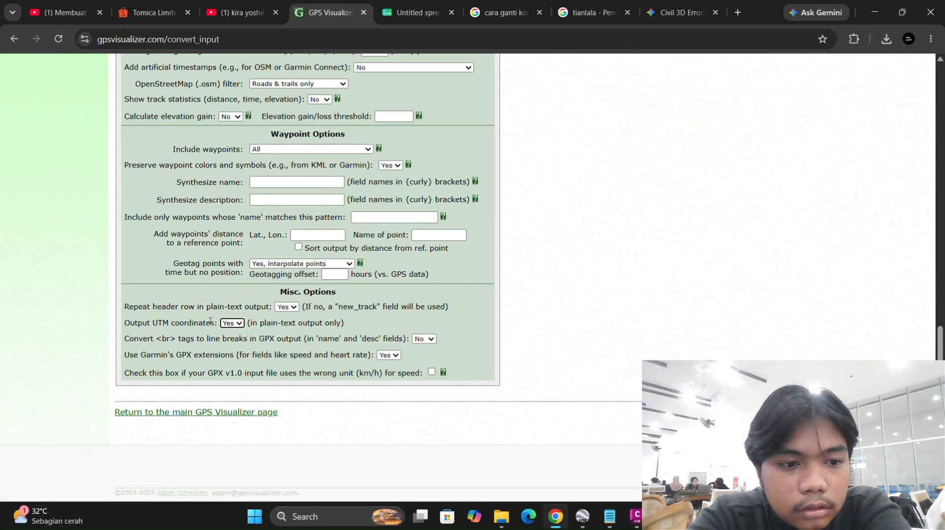
scroll(231, 327, up, 6)
scroll(241, 320, down, 6)
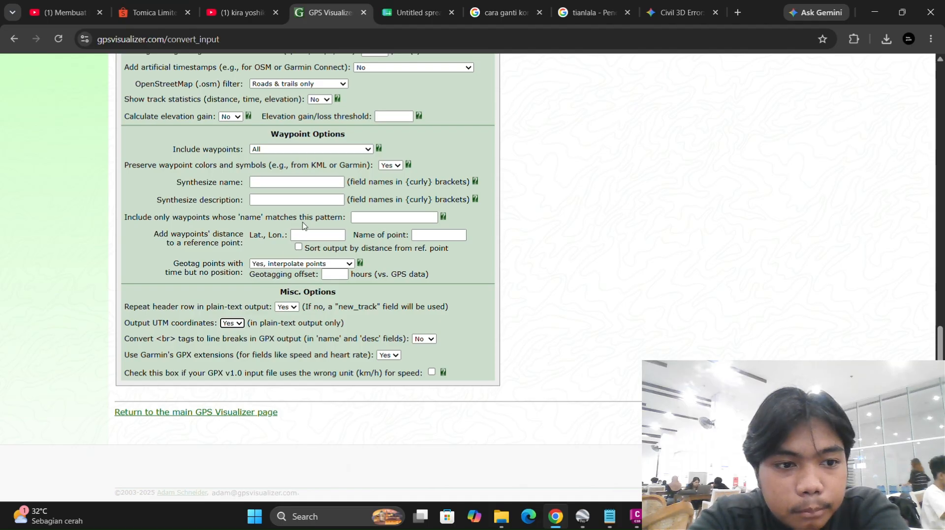
scroll(357, 97, up, 5)
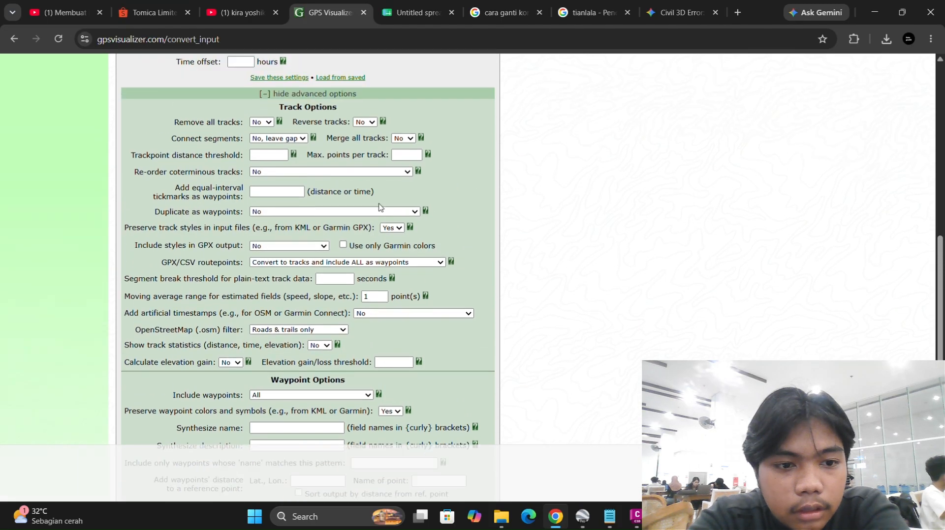
scroll(380, 205, down, 5)
scroll(380, 206, up, 15)
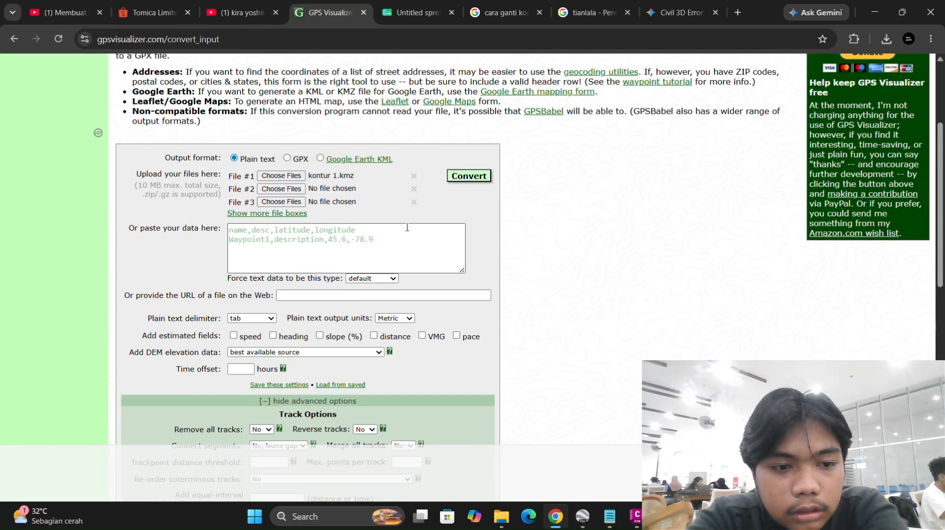
- Convert kontur 1.kmz to plain text, check the output rows and download the resulting data file
click(470, 178)
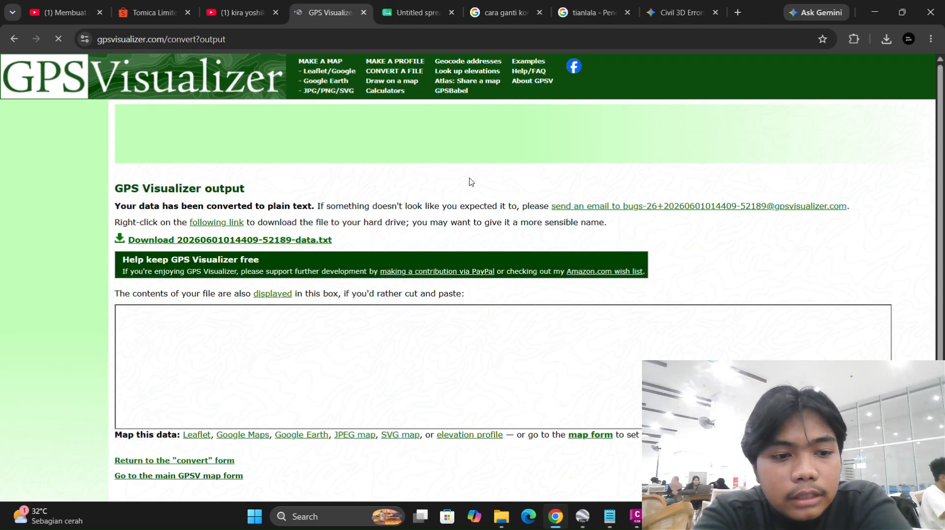
scroll(385, 276, down, 3)
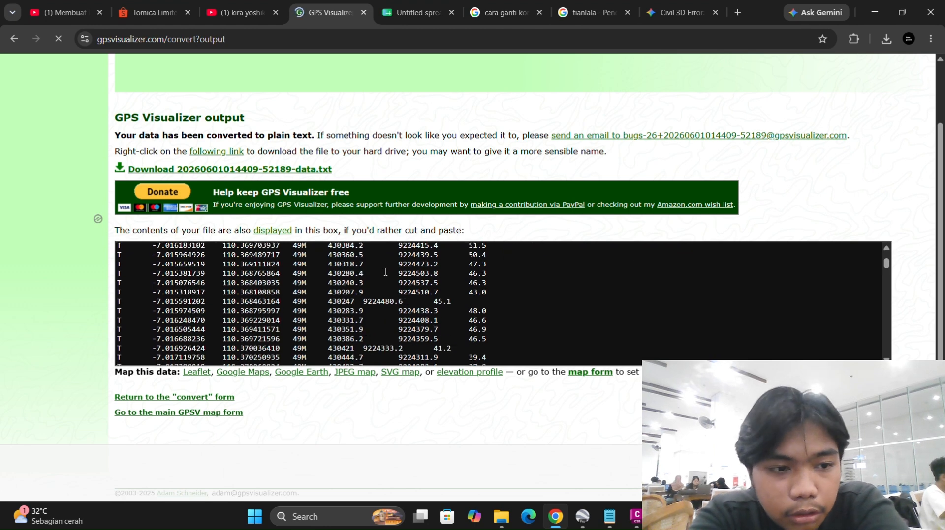
scroll(385, 276, up, 3)
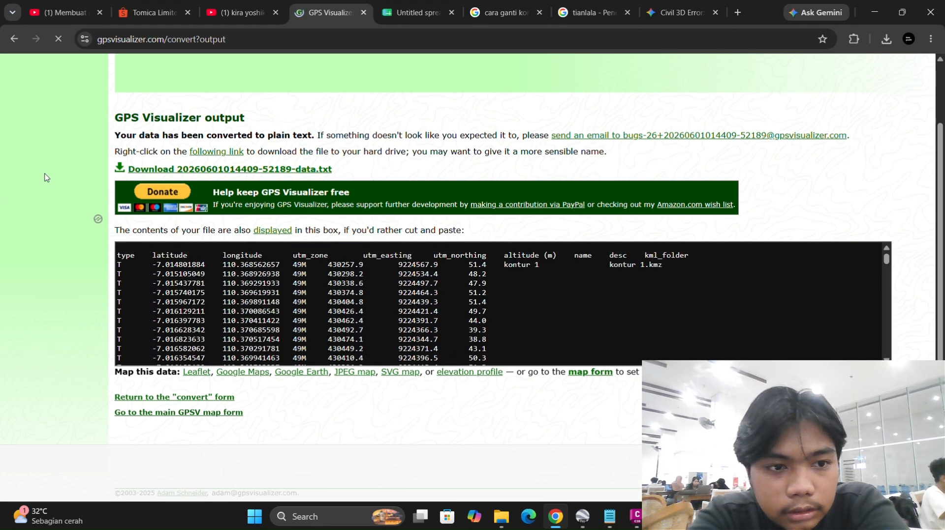
click(171, 171)
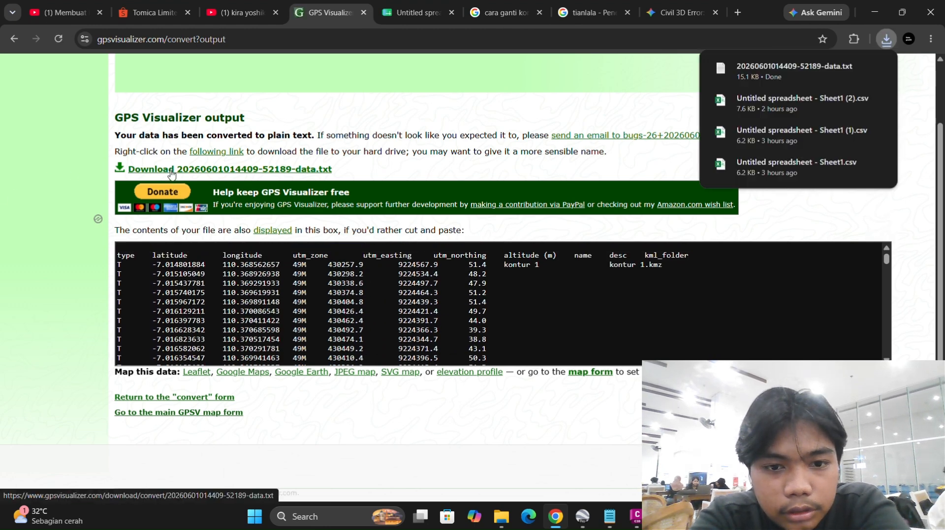
- Open the downloaded text file in Notepad, copy all its contents and paste them at A1 of the empty Sheet2 in Google Sheets
mouse_move(758, 59)
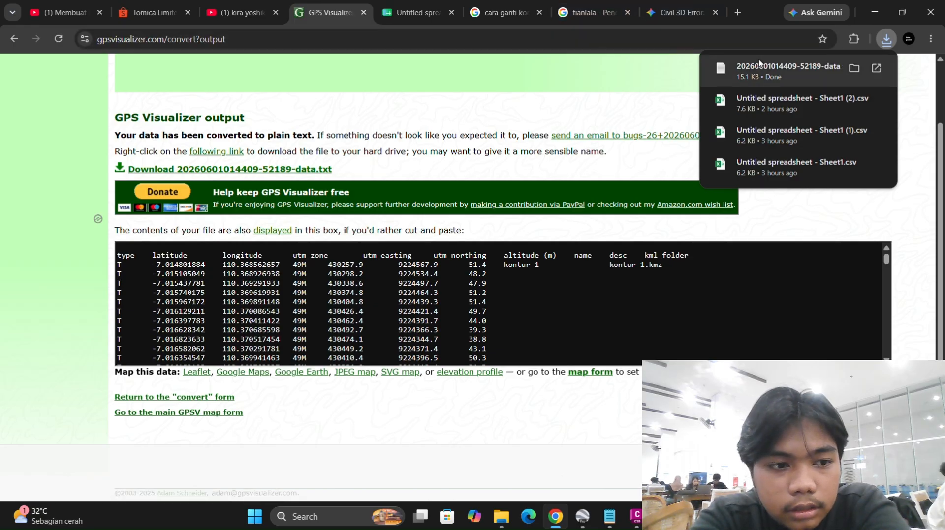
click(761, 68)
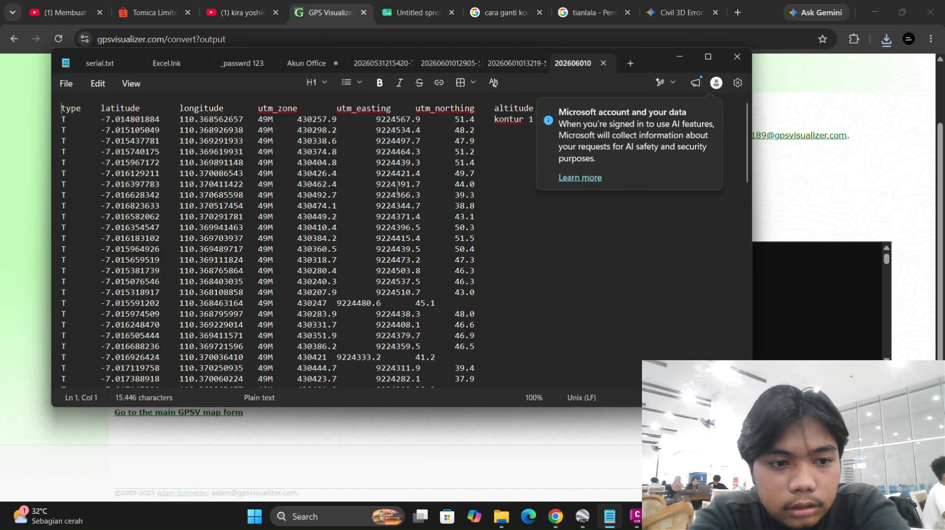
key(ctrl+a)
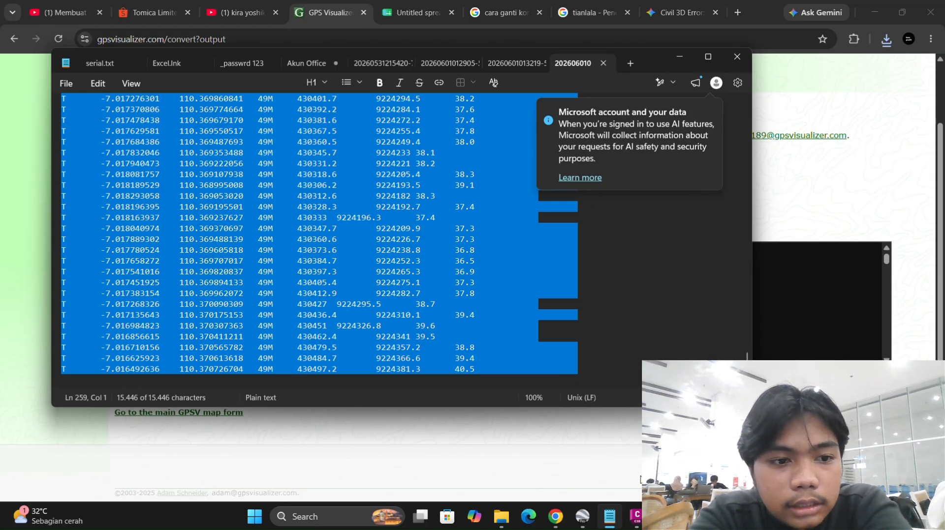
click(418, 12)
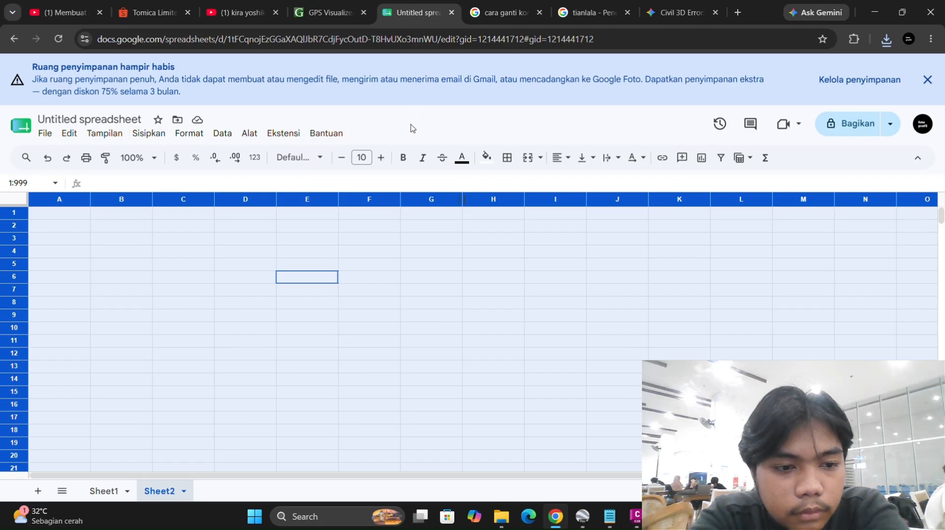
click(353, 296)
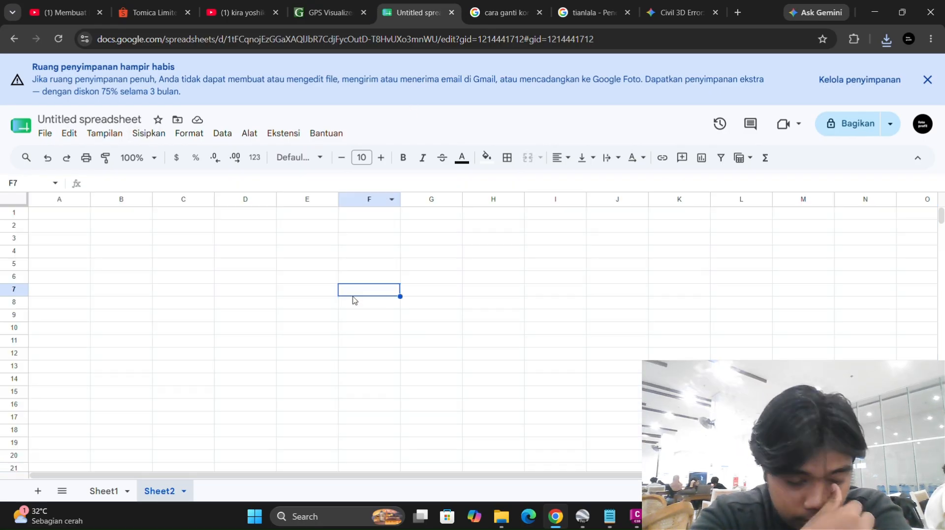
click(61, 214)
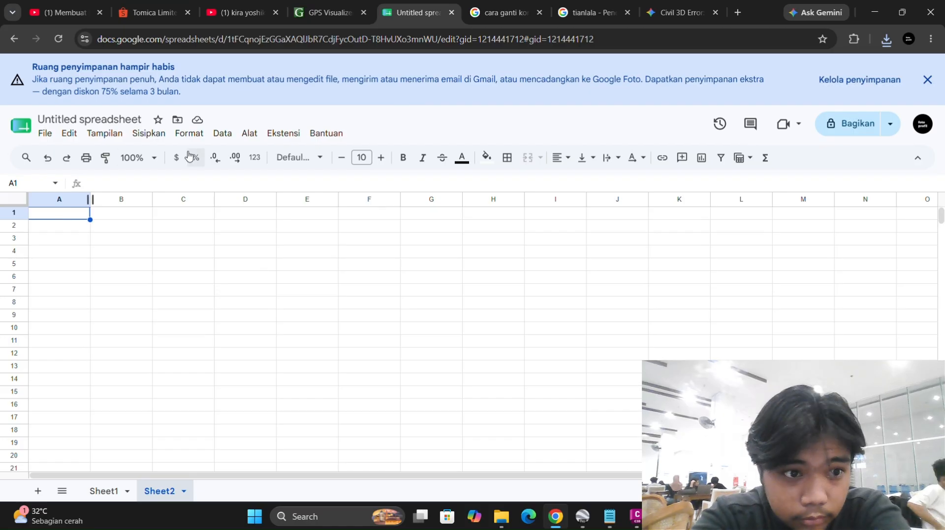
key(ctrl+v)
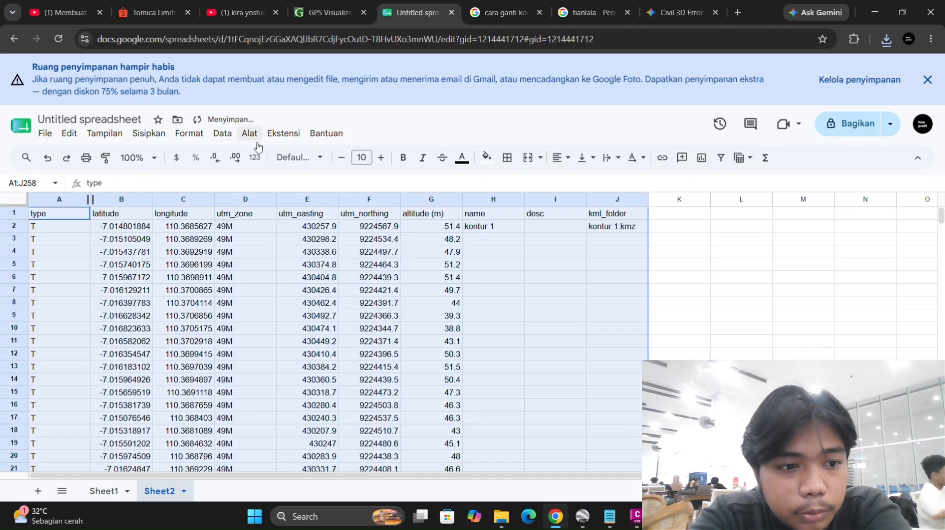
- Examine the pasted point rows and the utm_easting, utm_northing and altitude (m) columns
scroll(254, 294, down, 20)
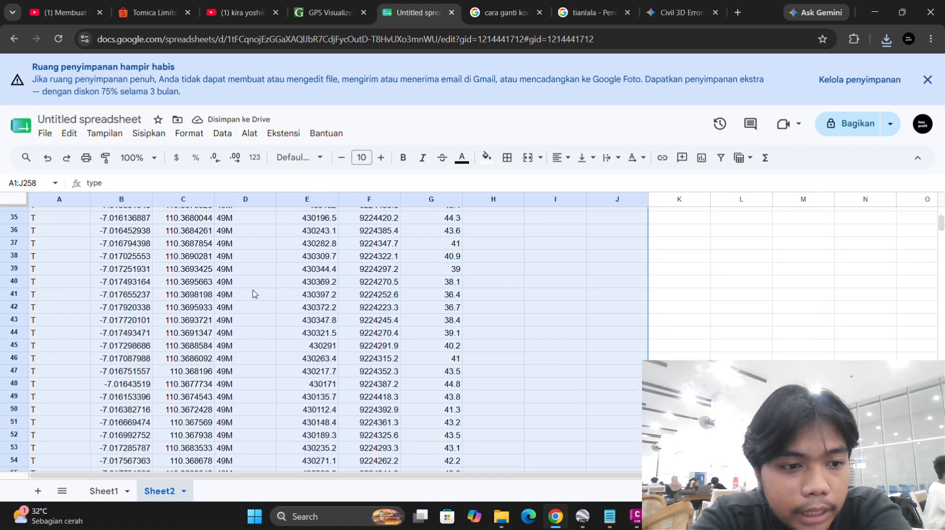
scroll(254, 293, down, 7)
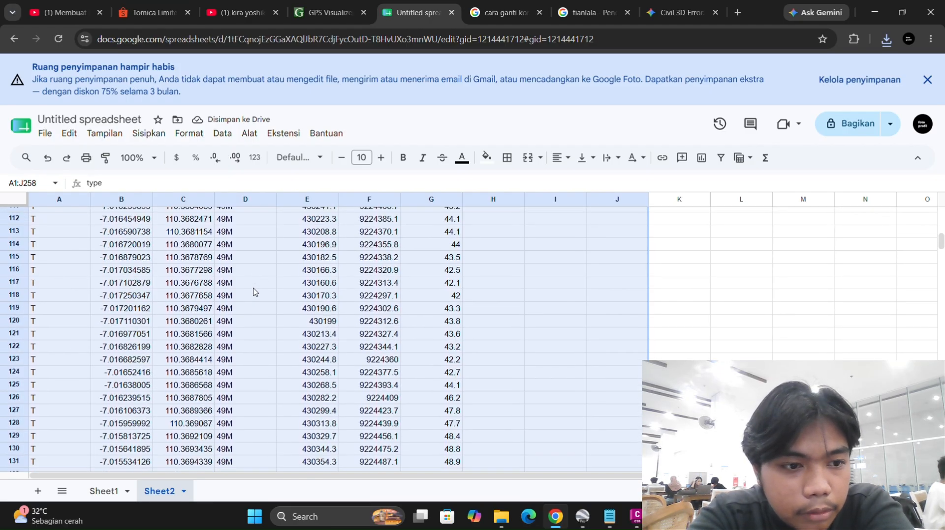
scroll(255, 291, up, 15)
scroll(254, 290, up, 19)
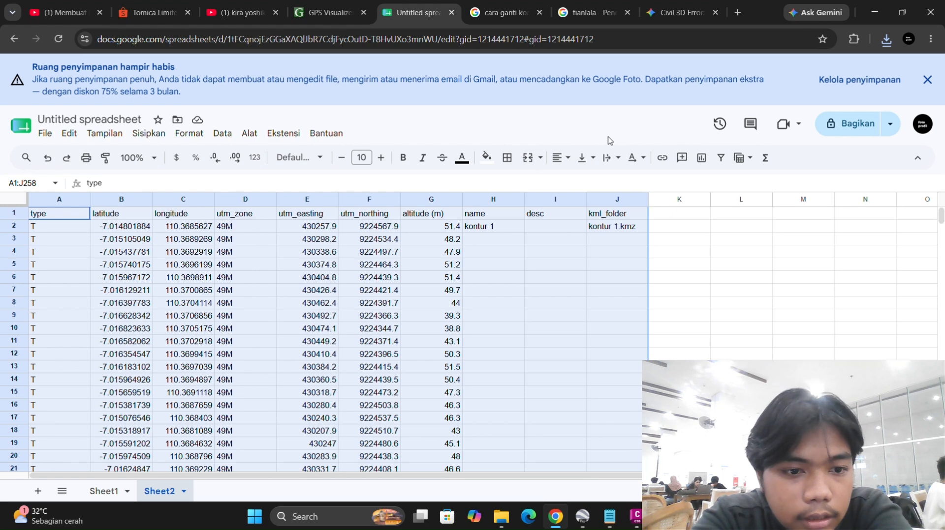
click(212, 254)
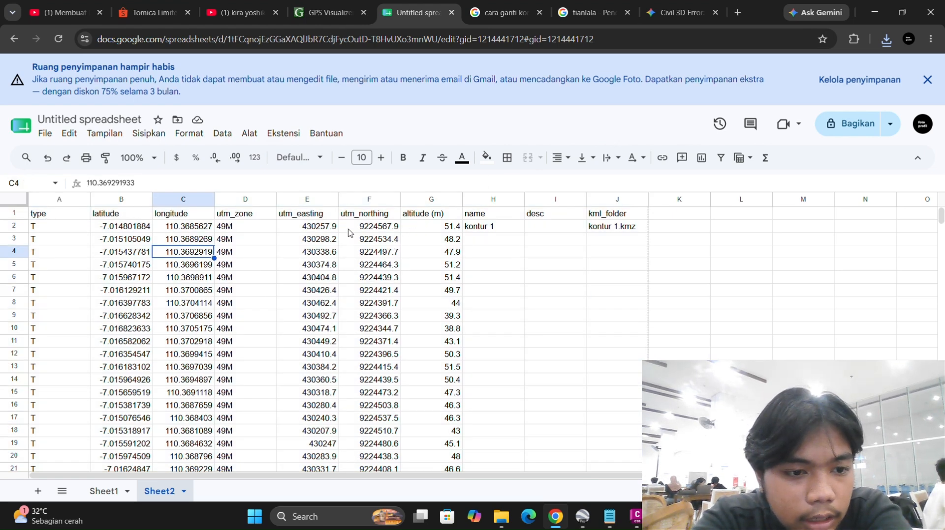
click(301, 217)
click(359, 215)
click(433, 217)
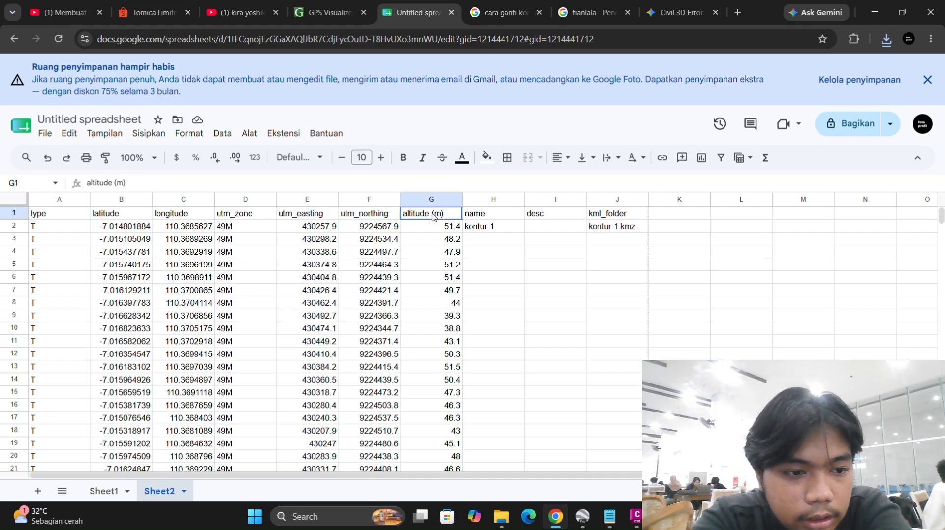
- Delete the type, latitude, longitude and utm_zone columns, and the name, desc and kml_folder columns
drag(253, 217, 60, 231)
right_click(104, 224)
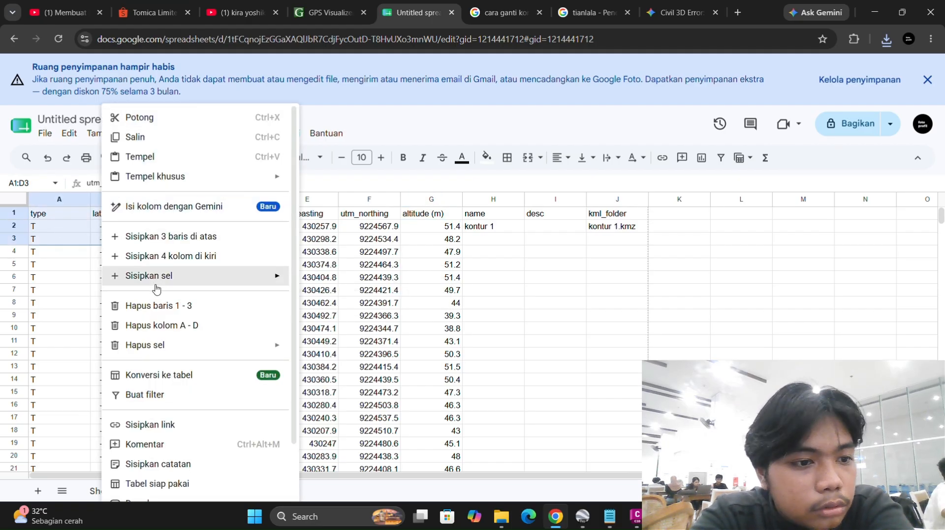
click(167, 327)
drag(252, 216, 366, 217)
right_click(333, 225)
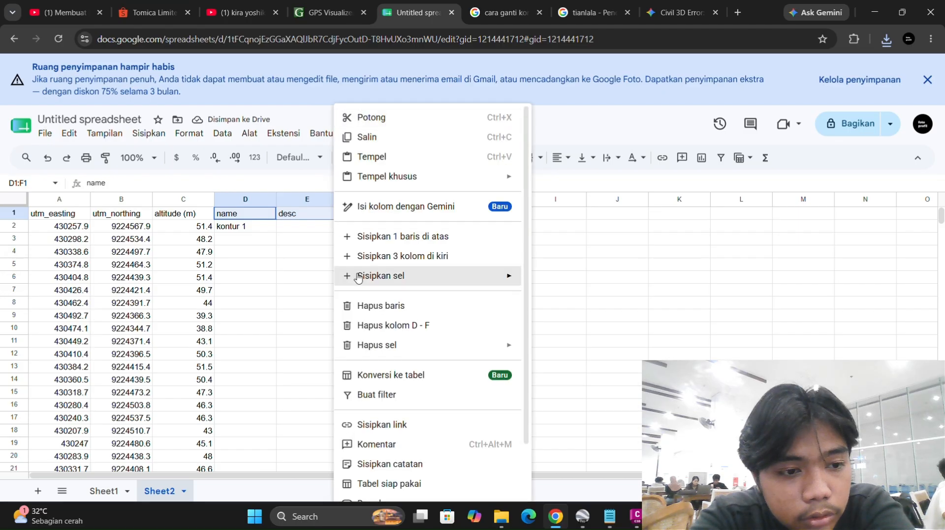
click(385, 329)
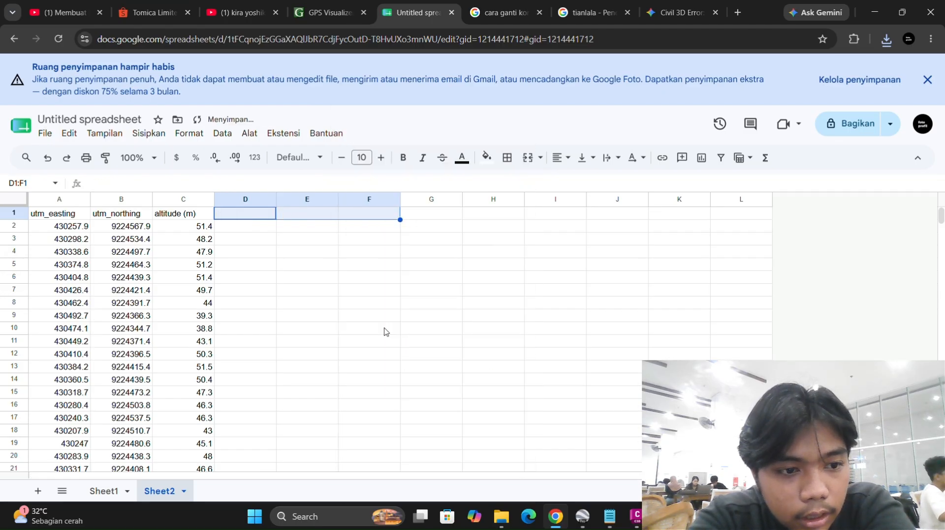
- Delete the header row above the easting, northing and altitude values and check the remaining rows
drag(69, 215, 177, 215)
right_click(178, 216)
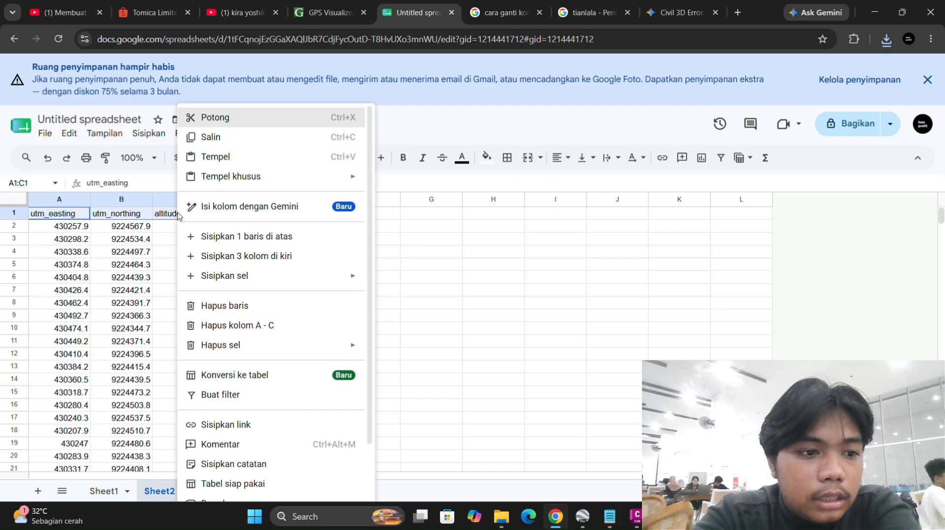
click(249, 309)
scroll(179, 287, down, 3)
scroll(196, 266, up, 2)
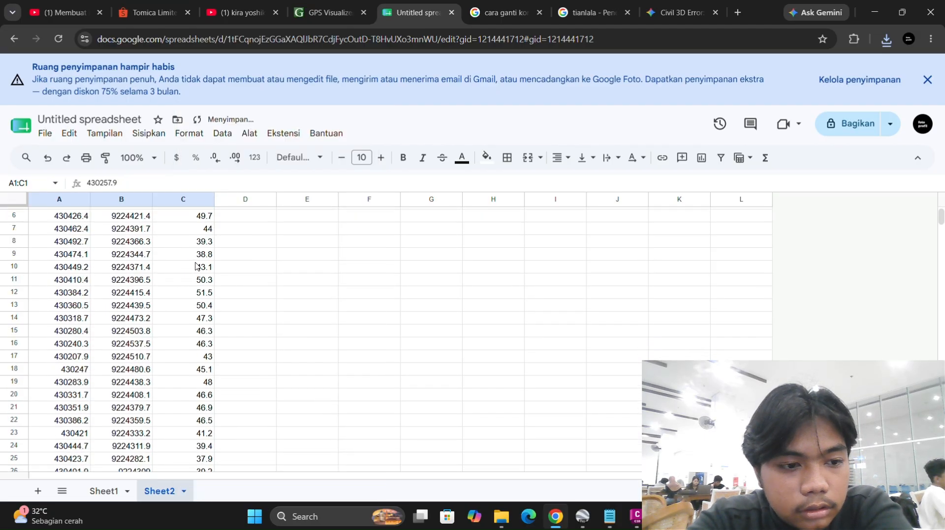
scroll(209, 267, down, 20)
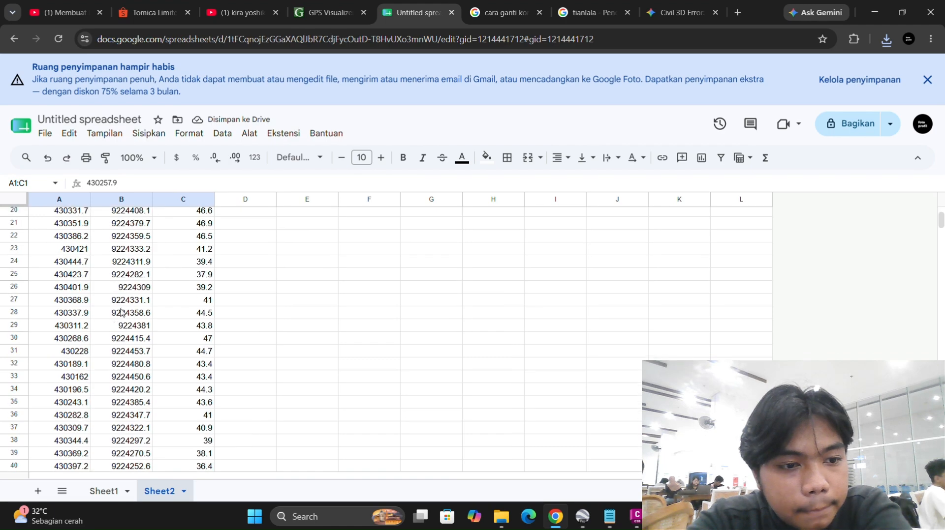
scroll(123, 305, down, 14)
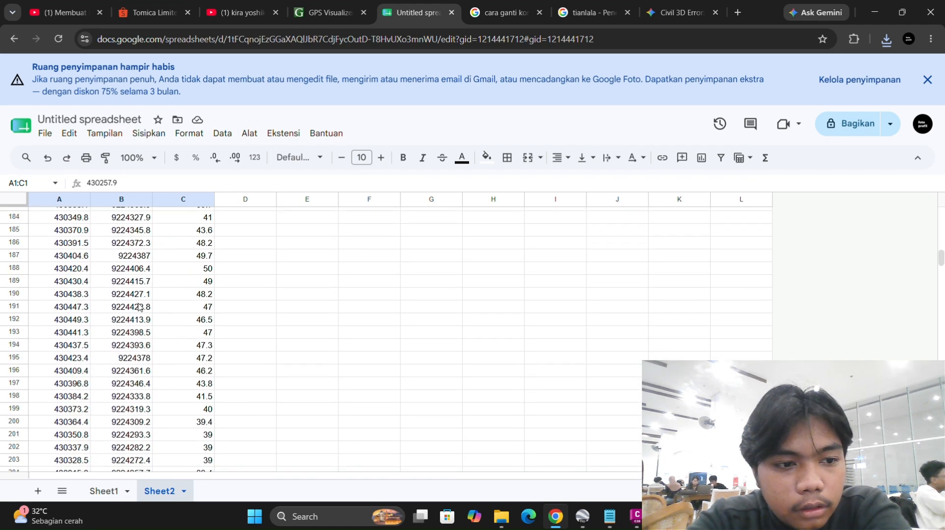
scroll(138, 292, up, 20)
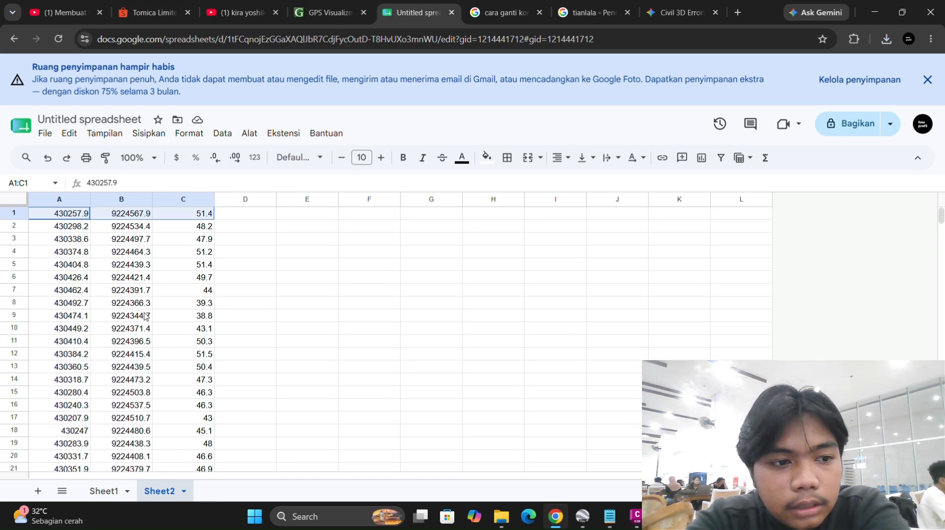
- Download Sheet2 as a Comma Separated Values (.csv) file
click(44, 134)
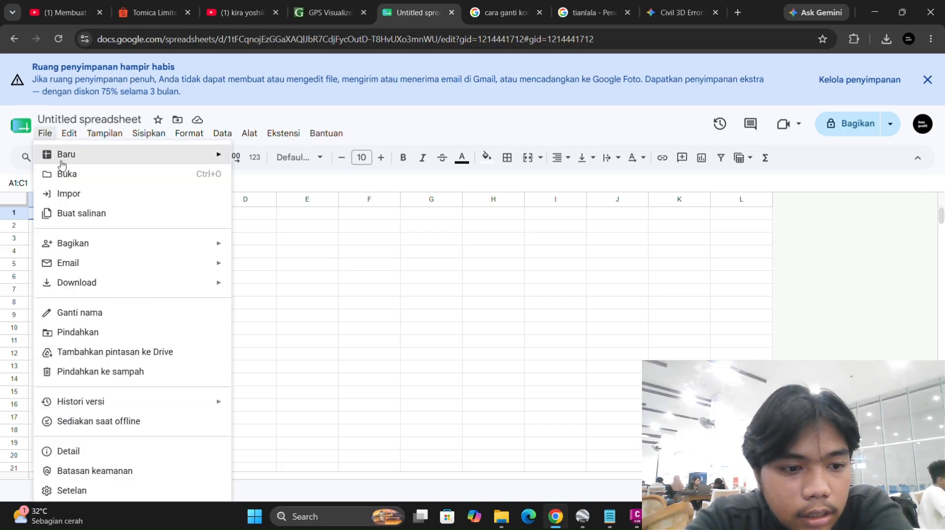
mouse_move(85, 286)
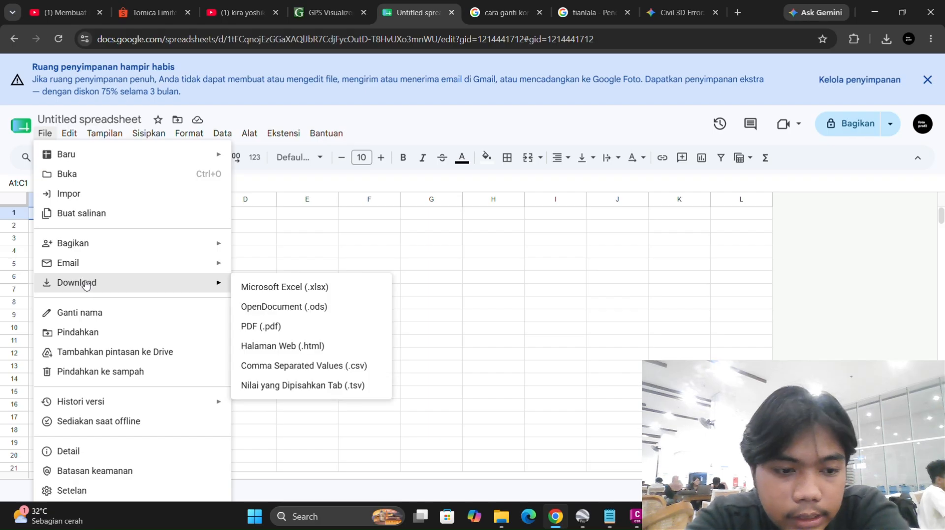
click(305, 370)
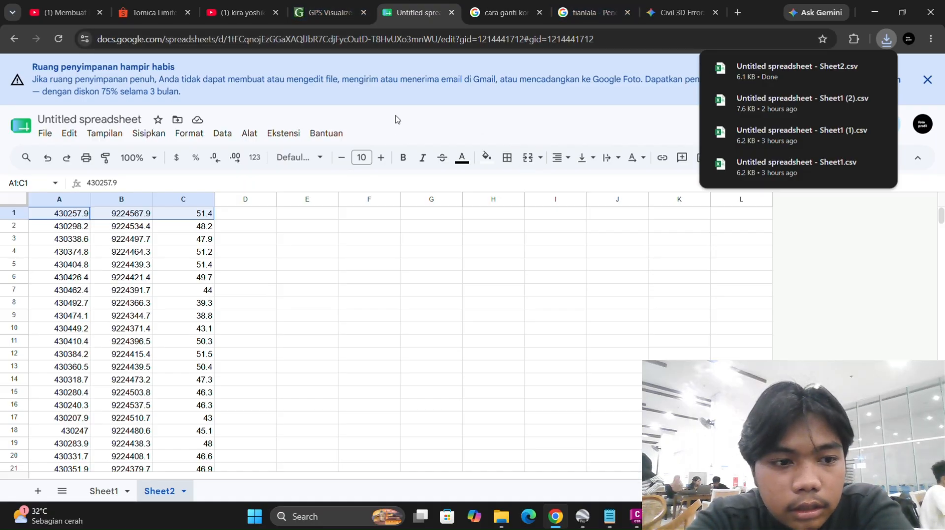
- Switch to Civil 3D 2027 and start a new blank drawing alongside the kontur 1 drawing
key(super+d)
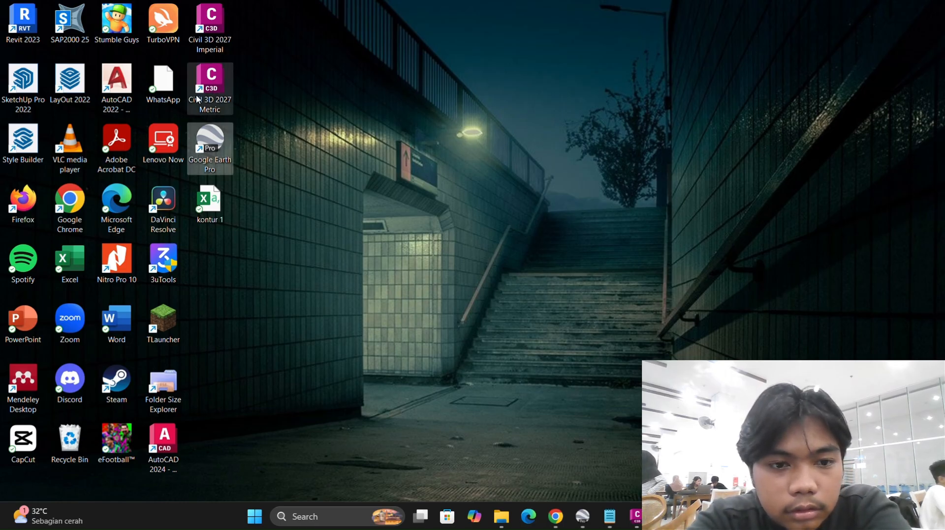
click(210, 79)
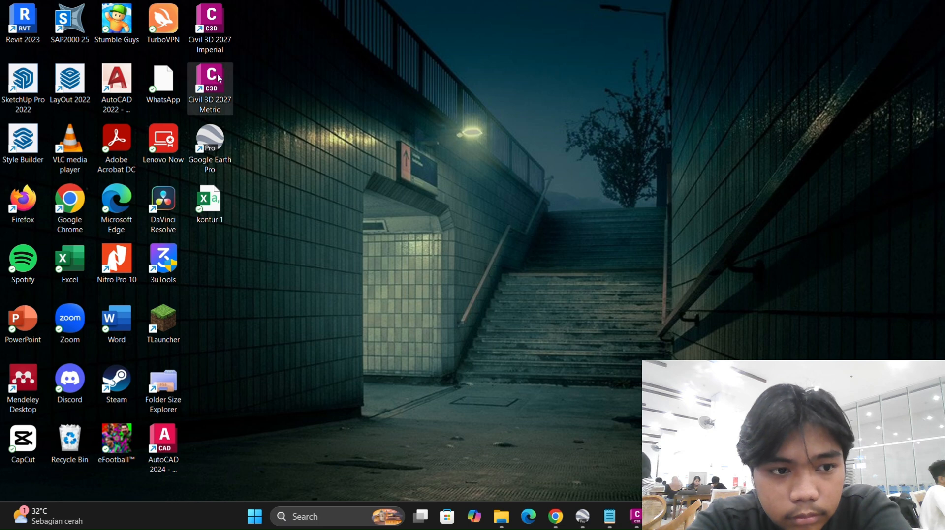
double_click(218, 78)
click(636, 518)
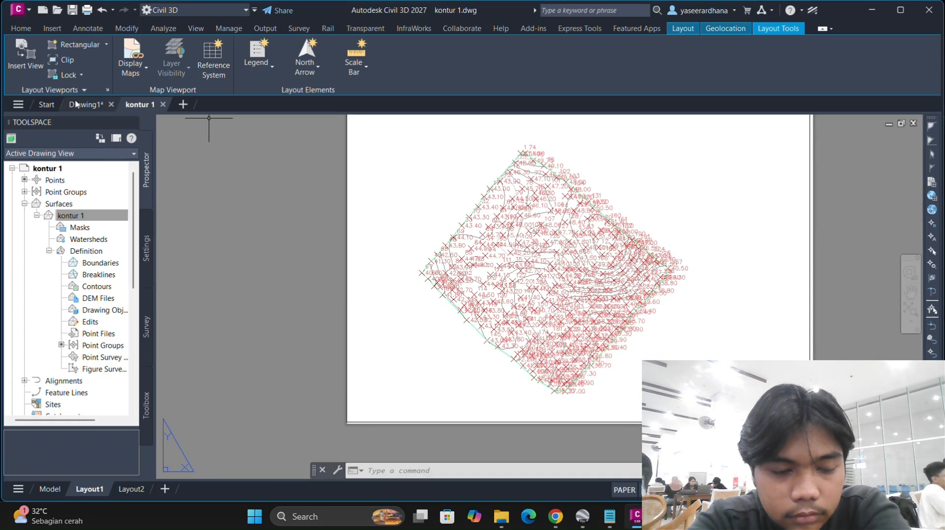
click(183, 104)
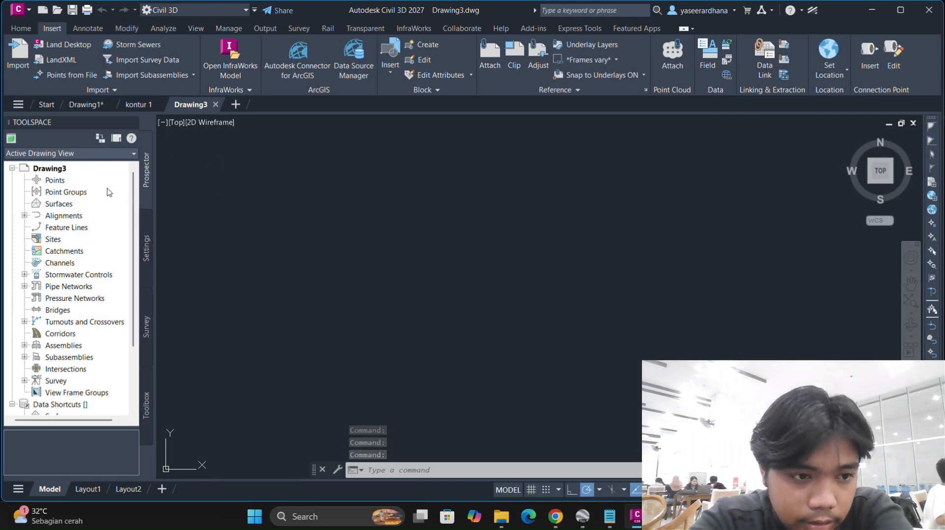
- Open the new drawing's settings and set the zone category to UTM, WGS84 Datum
click(147, 246)
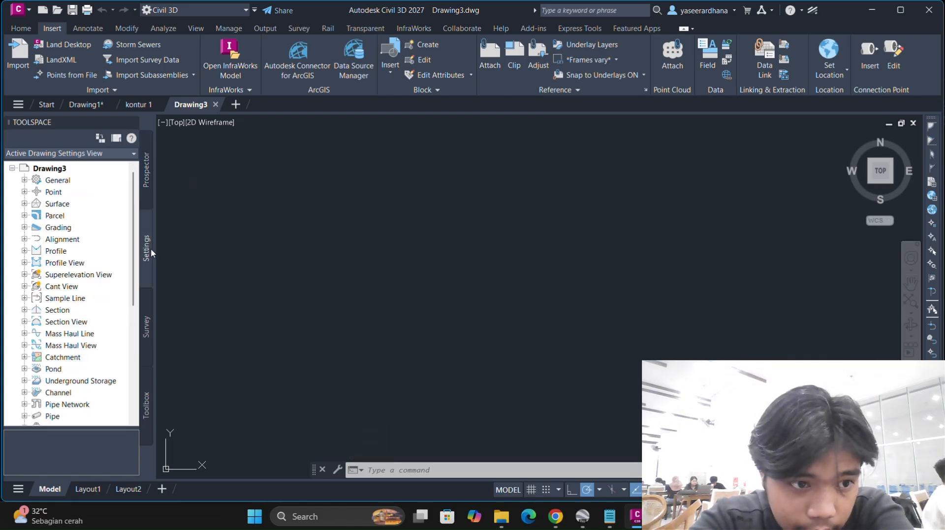
right_click(47, 171)
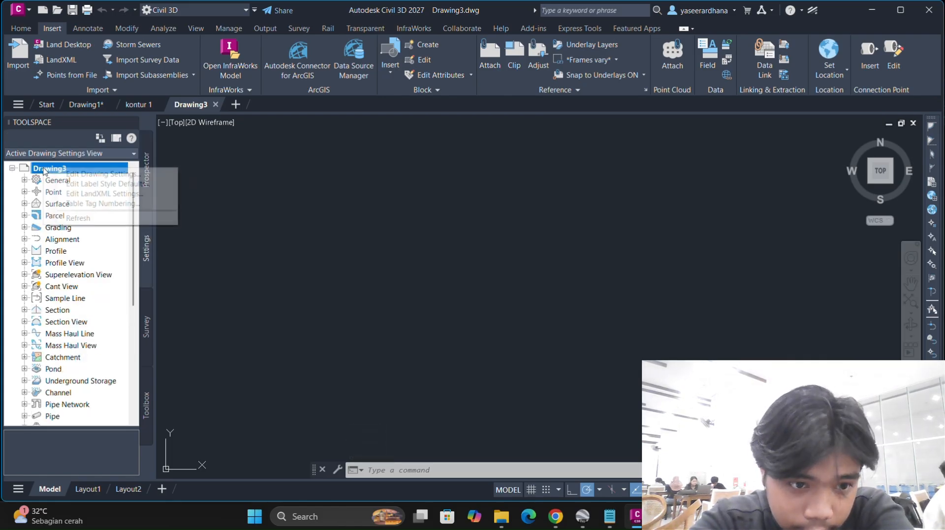
click(87, 178)
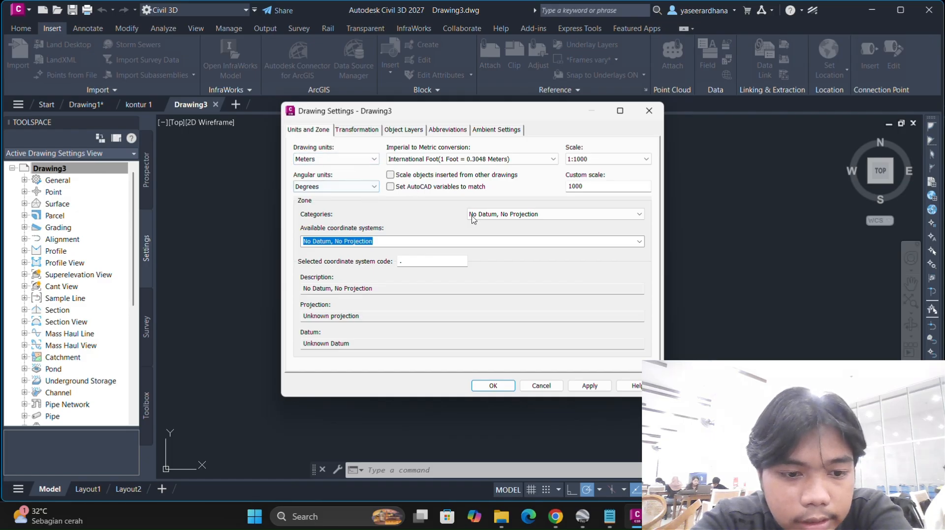
click(520, 216)
scroll(527, 270, down, 17)
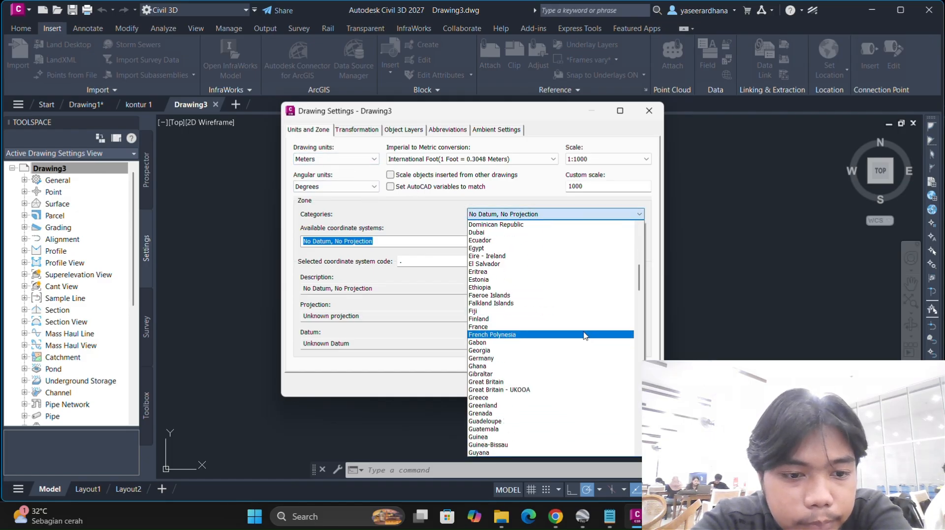
scroll(584, 336, down, 20)
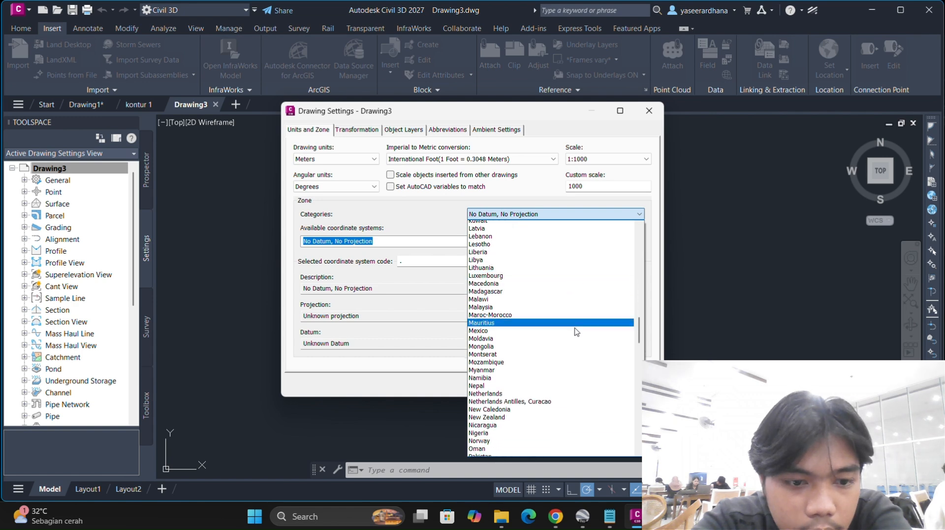
scroll(566, 332, down, 6)
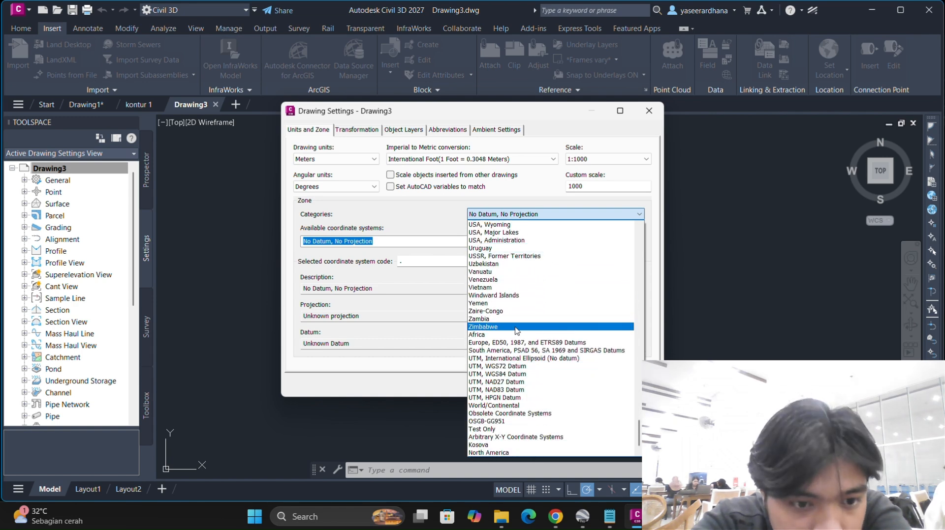
scroll(475, 331, up, 3)
scroll(475, 331, down, 3)
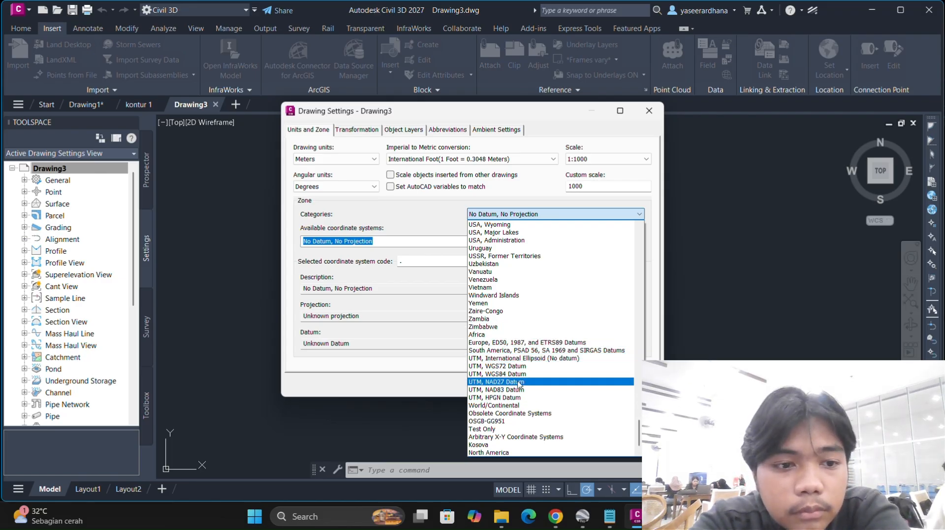
click(515, 374)
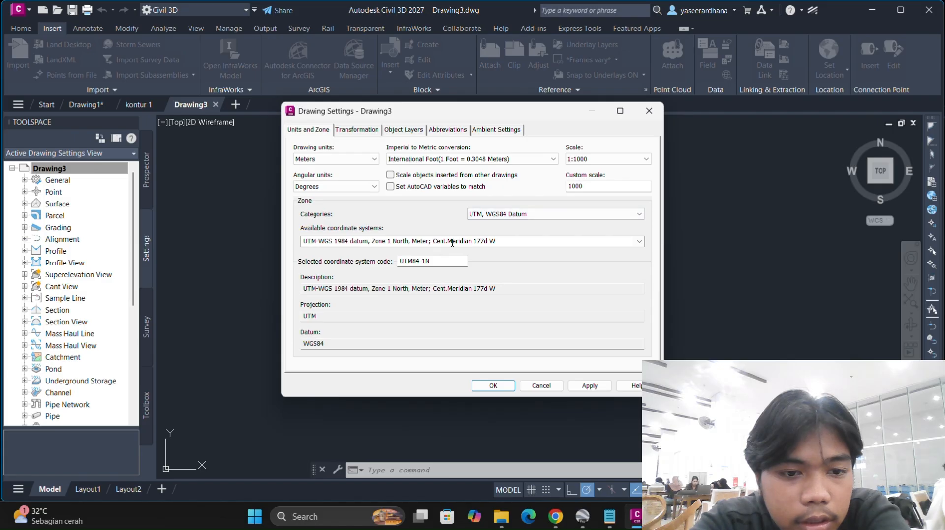
click(558, 242)
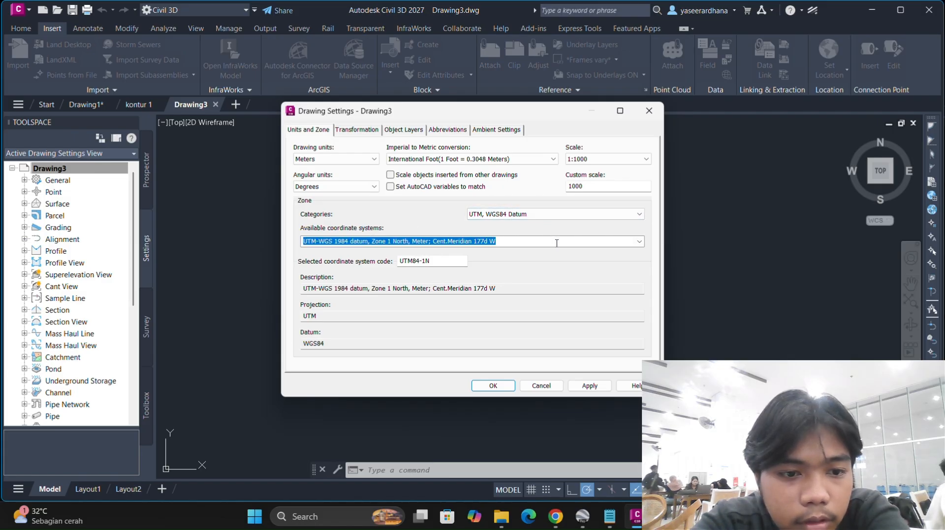
click(638, 242)
scroll(536, 306, down, 4)
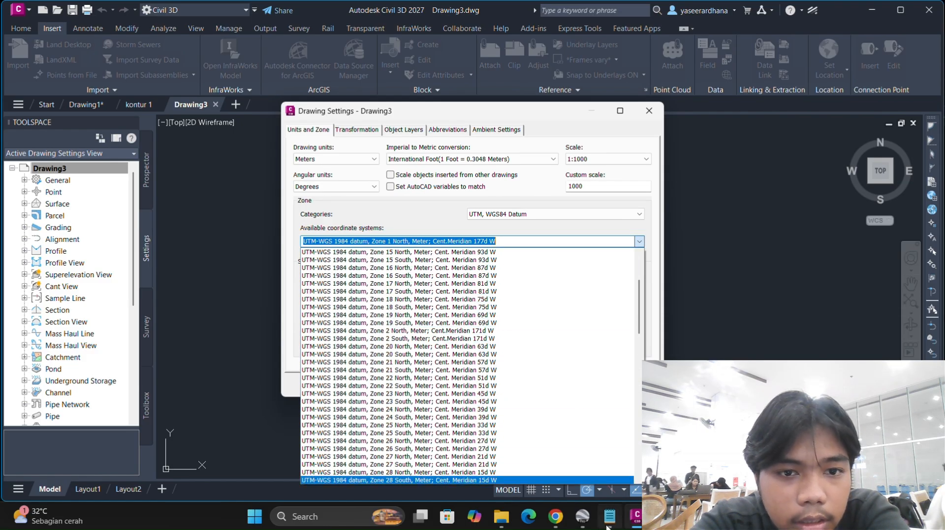
- Switch to Chrome, search Google for "utm indonesia zone" and open the Dinar Geoinstrument zone map from the image results
click(555, 524)
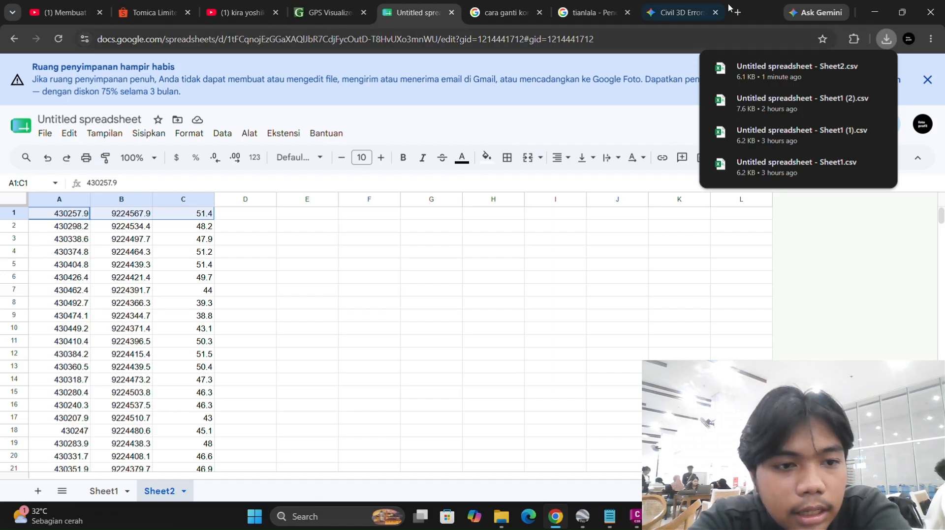
click(737, 12)
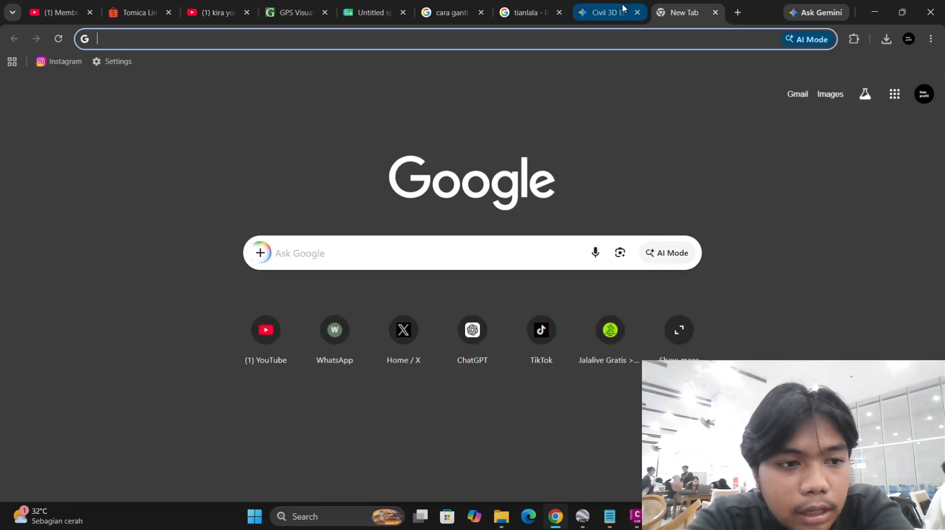
text(utm indo)
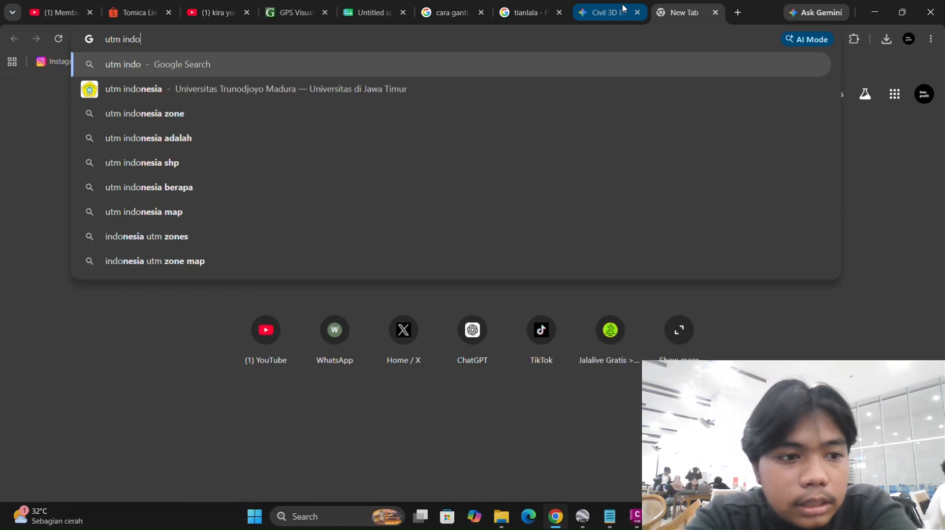
click(217, 116)
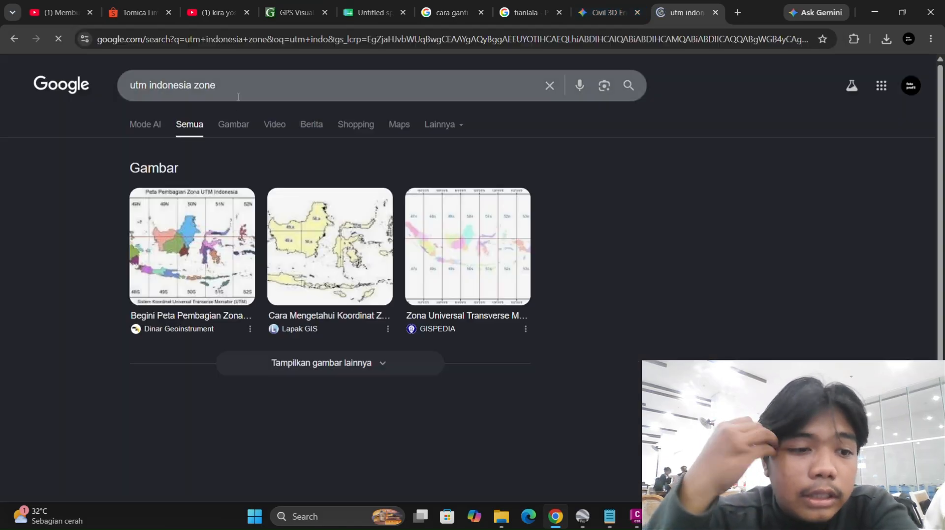
click(233, 125)
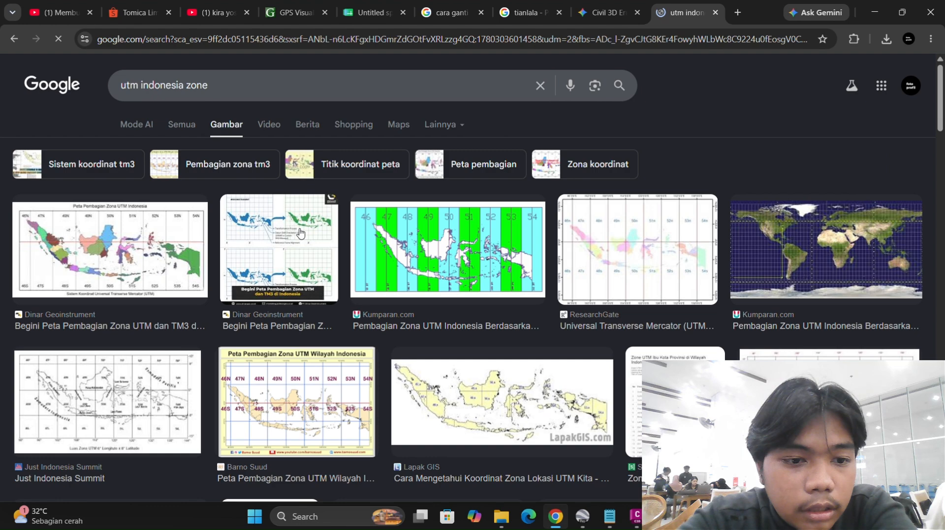
click(153, 256)
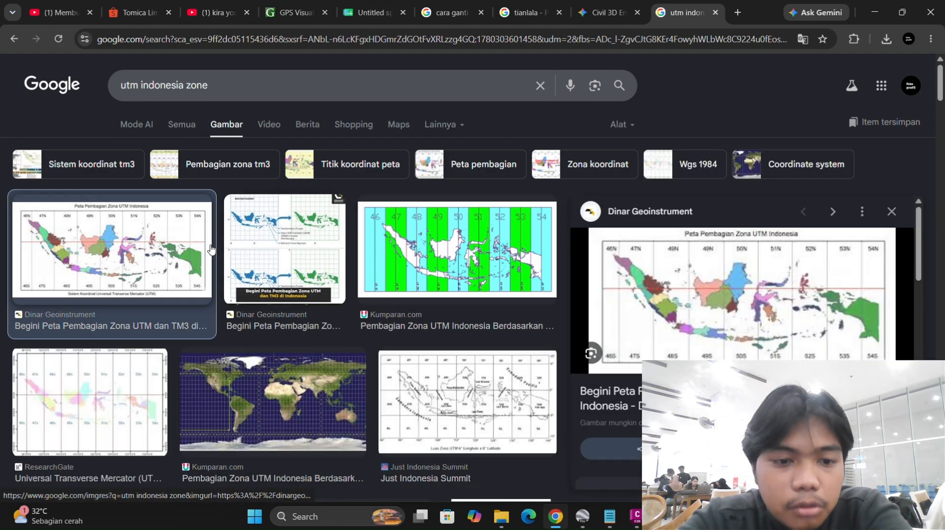
- Examine the enlarged Indonesian UTM zone map to identify the zone and hemisphere covering the site
ctrl+scroll(848, 308, up, 5)
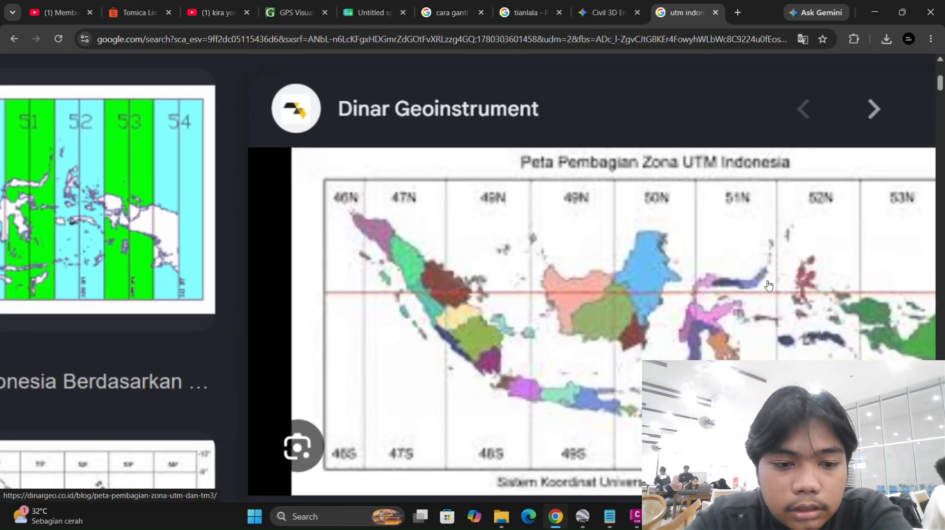
middle_click(681, 325)
scroll(664, 302, down, 3)
scroll(664, 302, up, 3)
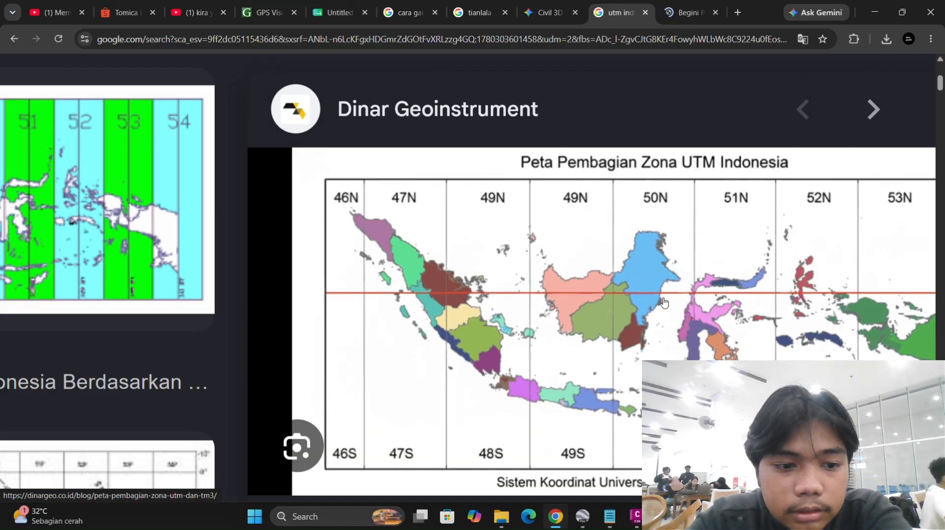
scroll(664, 303, right, 4)
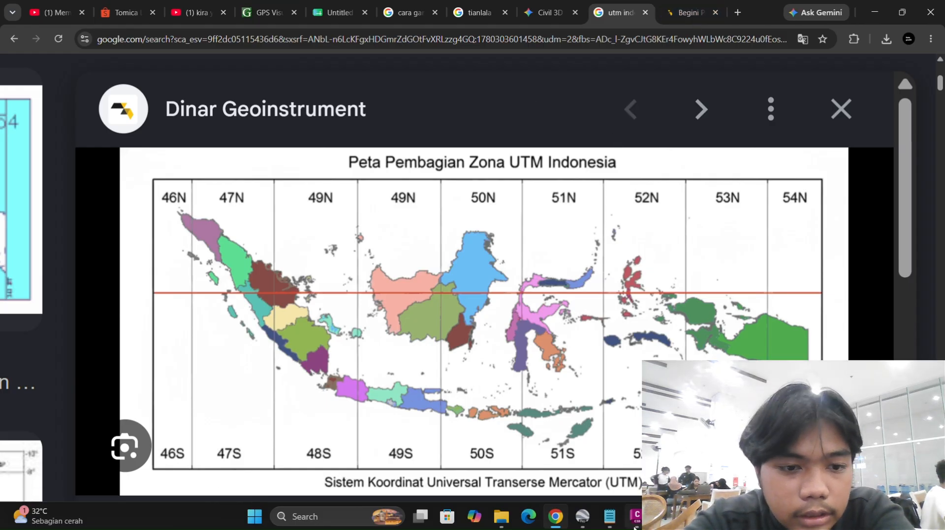
- Return to Civil 3D and apply the UTM-WGS 1984 datum, Zone 49 South coordinate system to the drawing
click(629, 462)
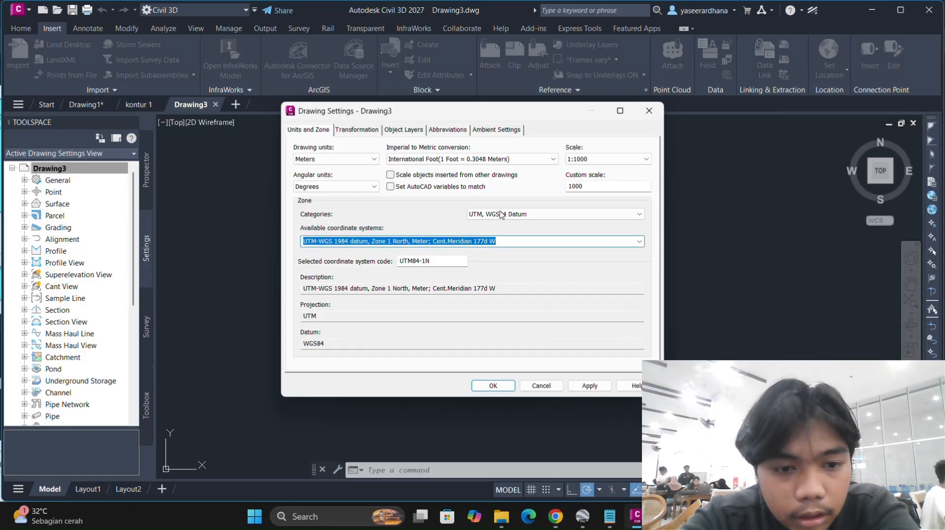
click(554, 239)
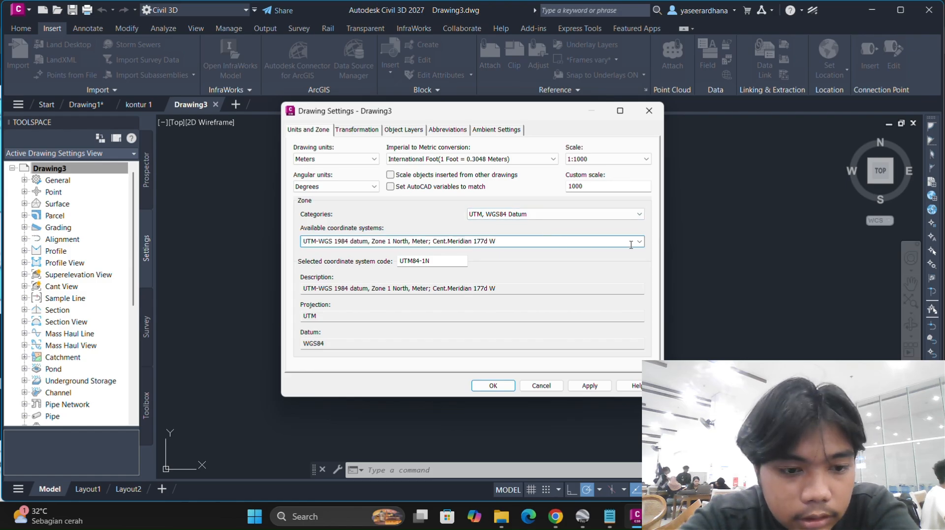
click(631, 243)
scroll(389, 396, down, 15)
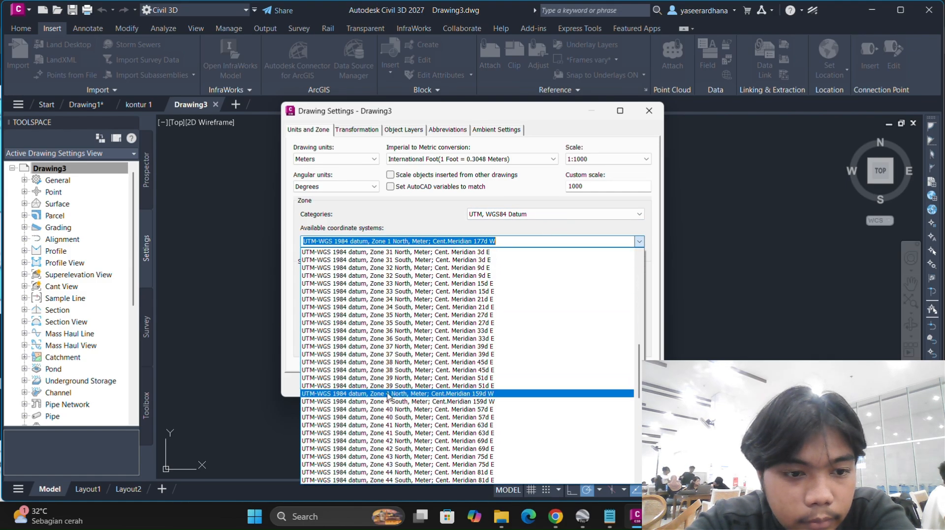
scroll(364, 299, down, 11)
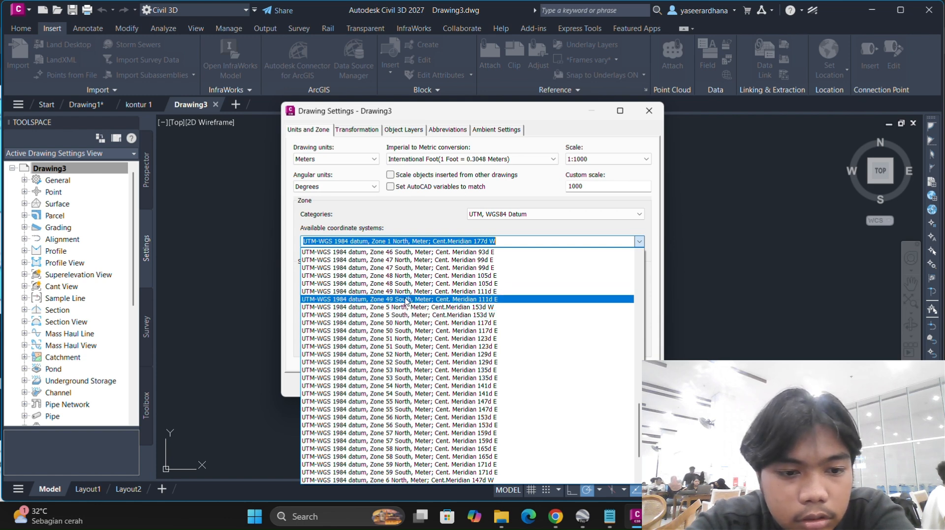
click(406, 299)
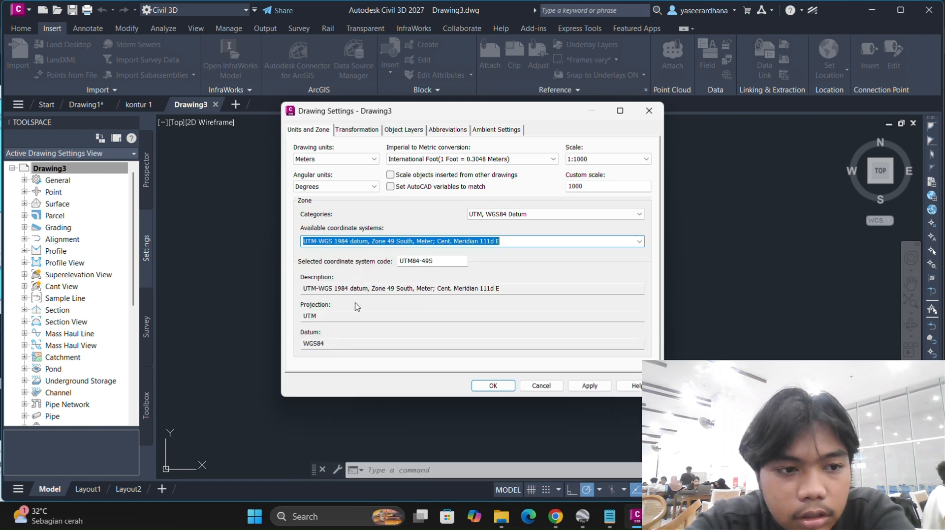
click(478, 387)
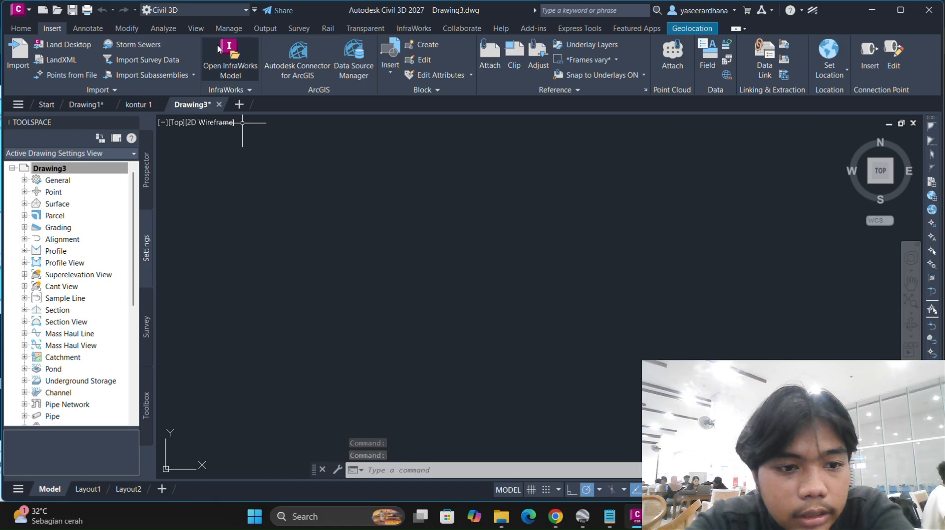
- Load Untitled spreadsheet - Sheet2.csv from Downloads for point import, using the ENZ (comma delimited) format
click(71, 75)
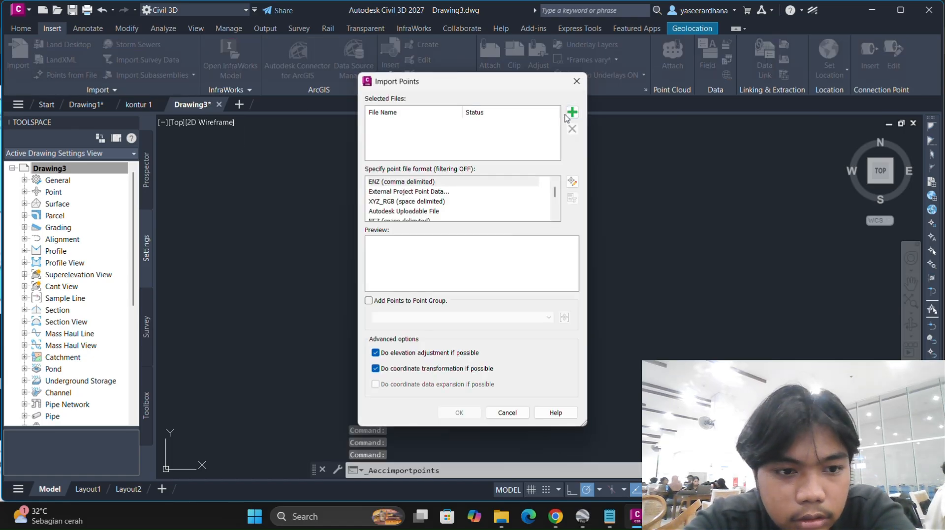
click(571, 115)
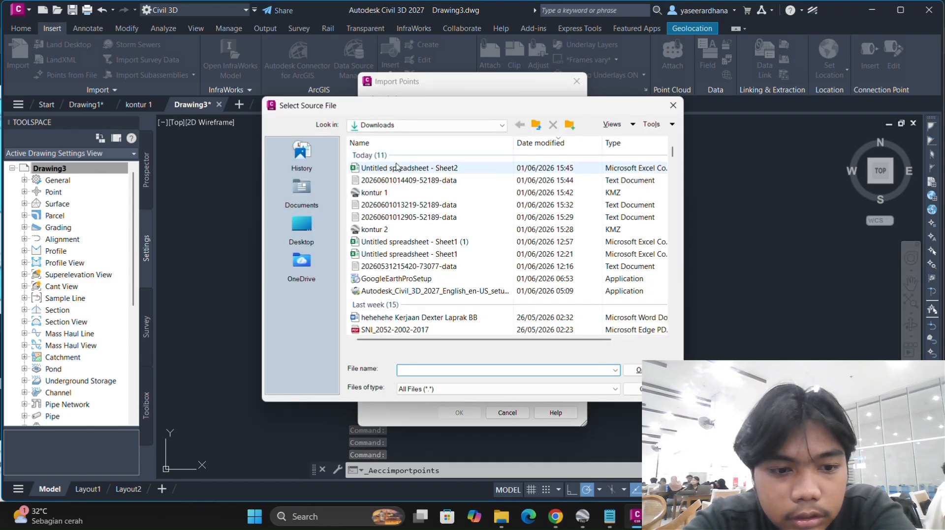
click(397, 168)
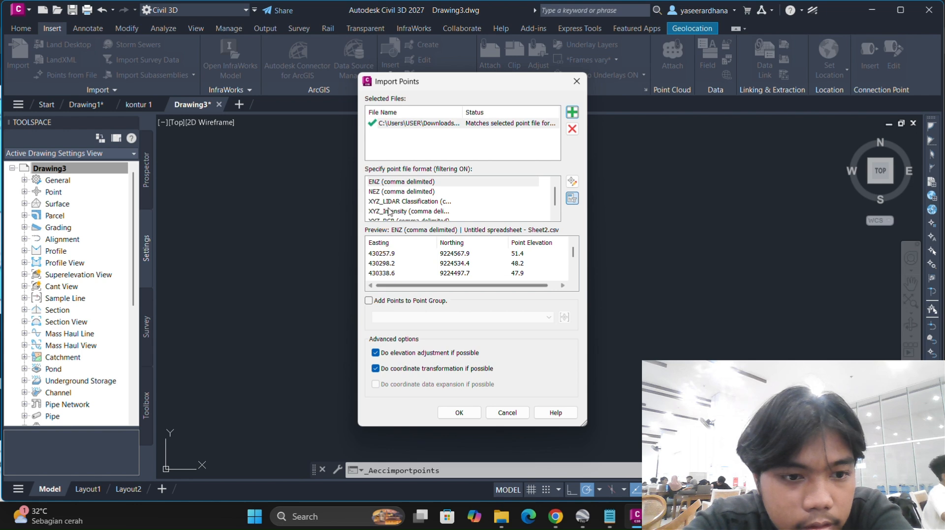
click(417, 181)
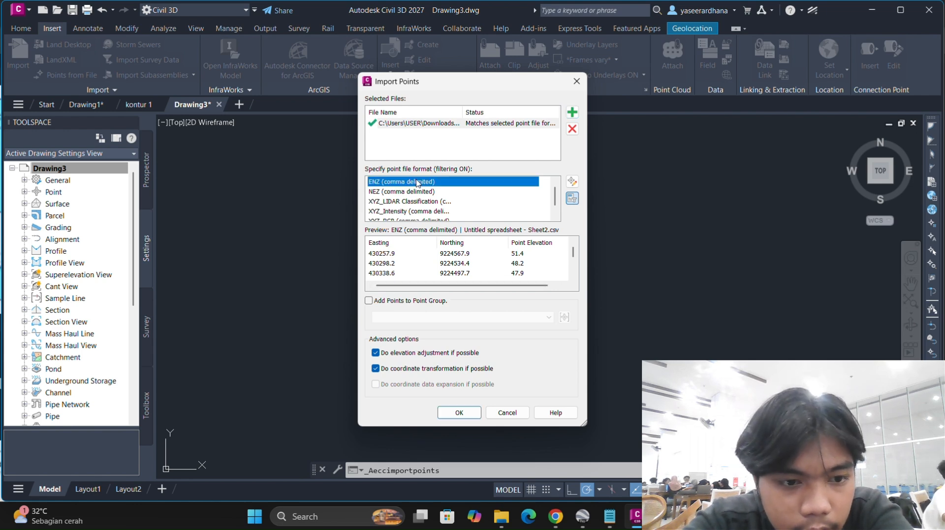
- Assign the points to a new point group named kontur A and import them into the drawing
click(369, 301)
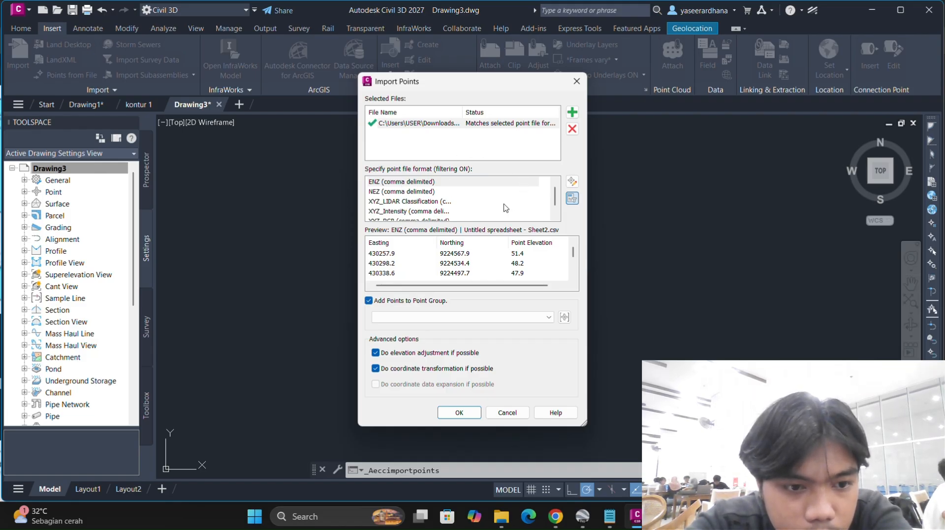
click(419, 317)
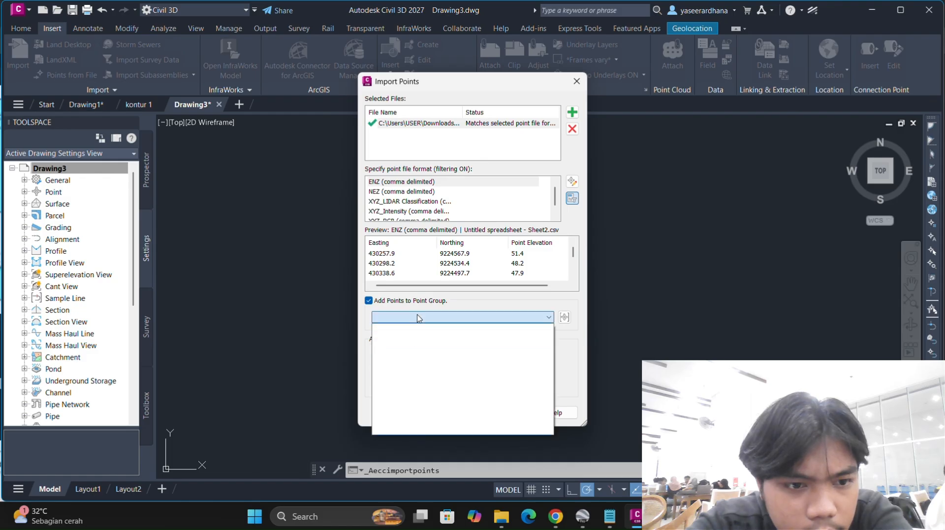
click(418, 318)
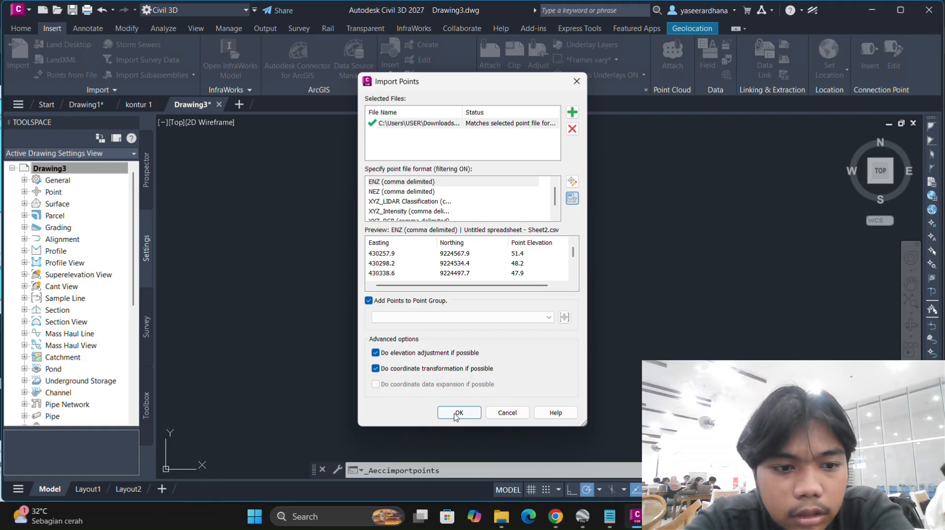
click(564, 318)
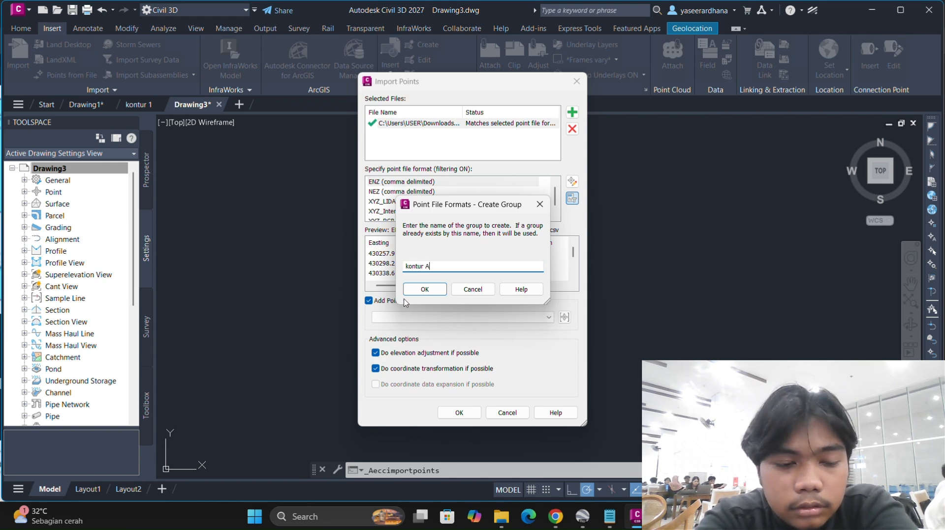
click(419, 291)
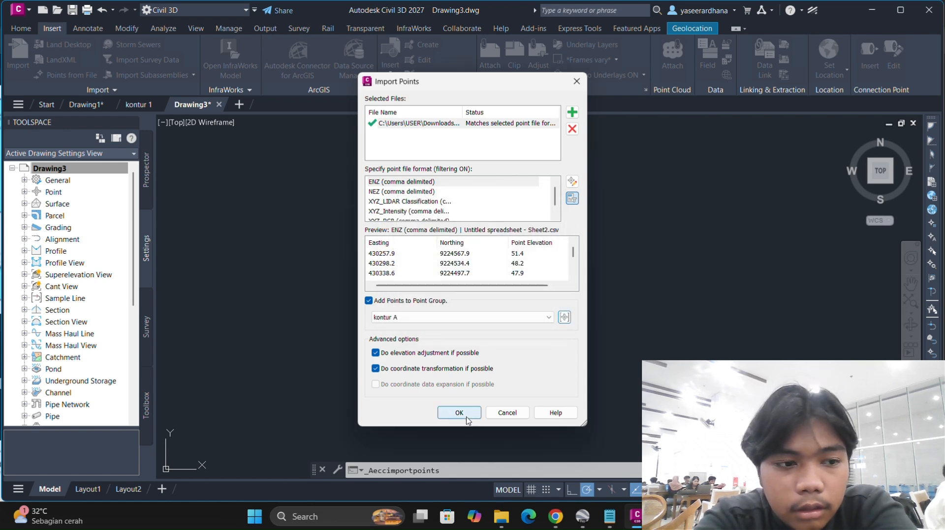
click(460, 414)
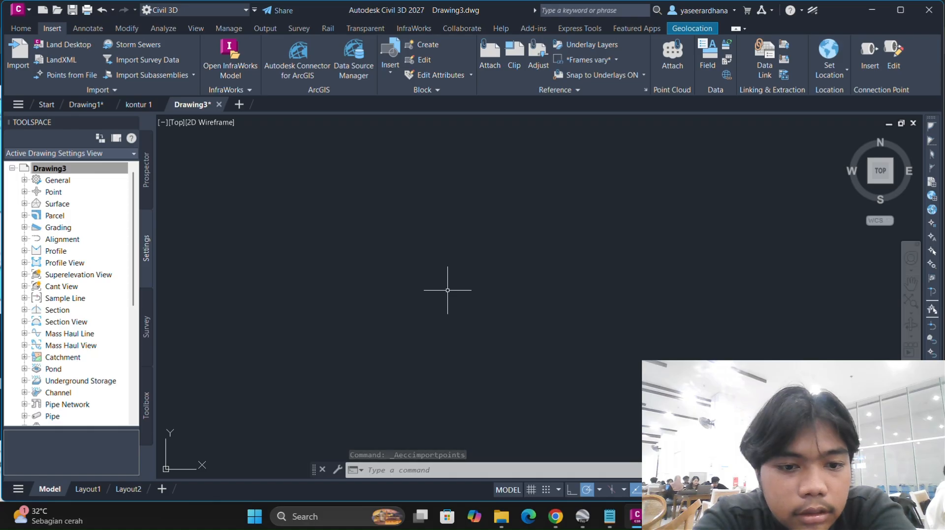
- Zoom to the drawing extents to view the whole set of imported points
text(z)
key(Return)
text(e)
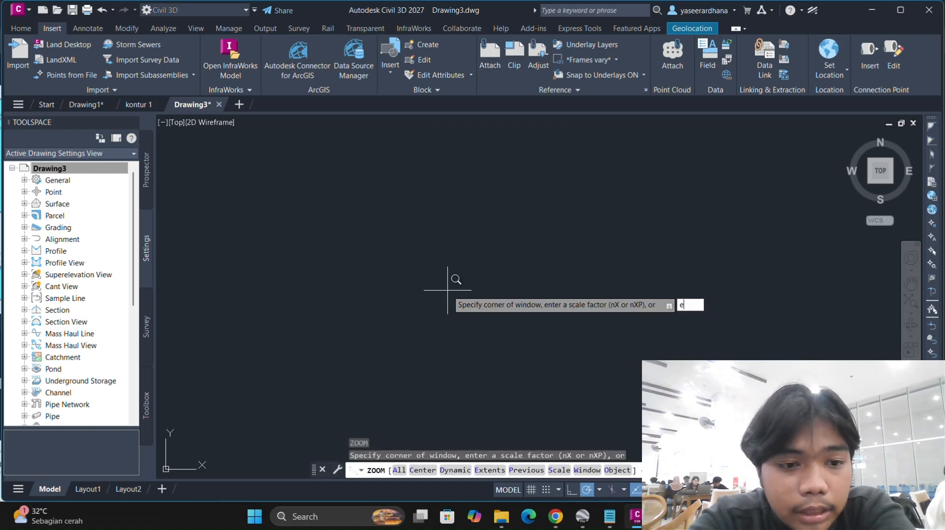
key(Return)
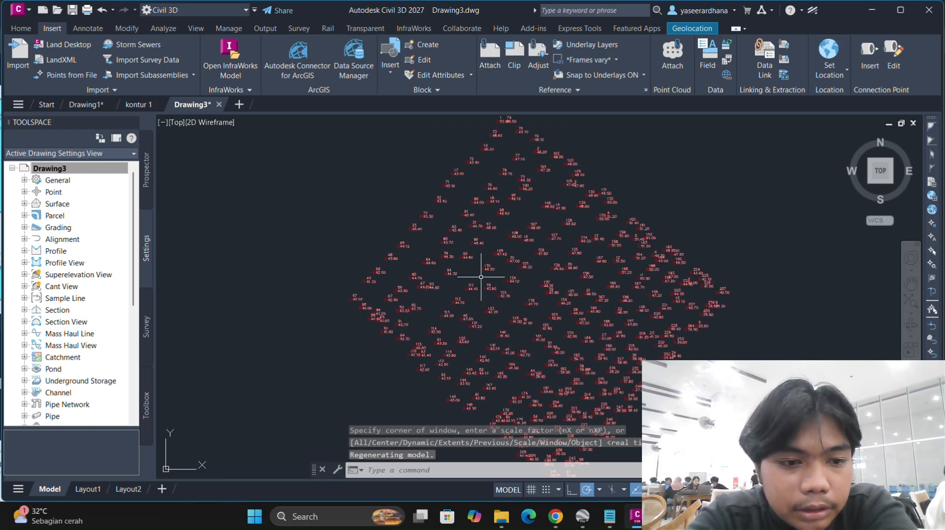
mouse_move(542, 246)
middle_down()
mouse_move(482, 257)
mouse_move(544, 243)
mouse_move(509, 276)
mouse_move(511, 249)
mouse_move(489, 249)
mouse_move(492, 260)
mouse_move(432, 249)
mouse_move(419, 226)
mouse_move(470, 228)
mouse_move(495, 243)
middle_up()
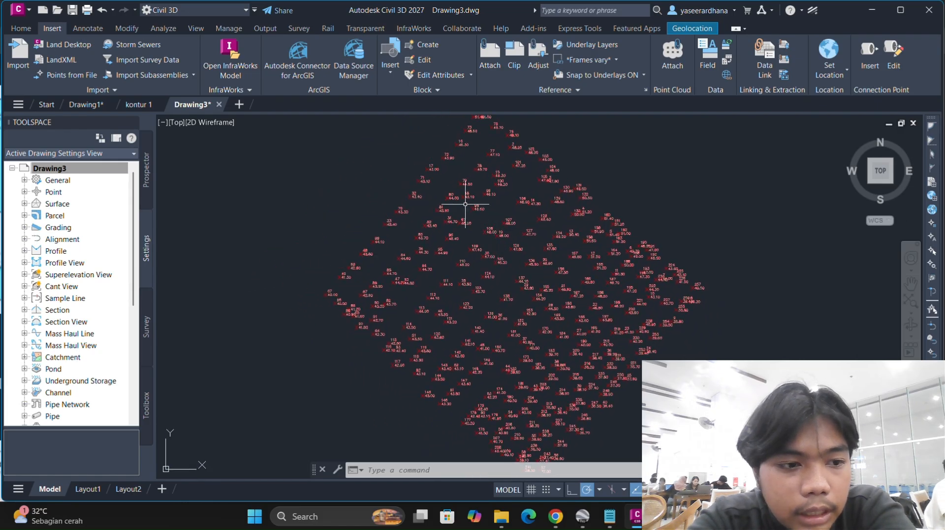
click(60, 205)
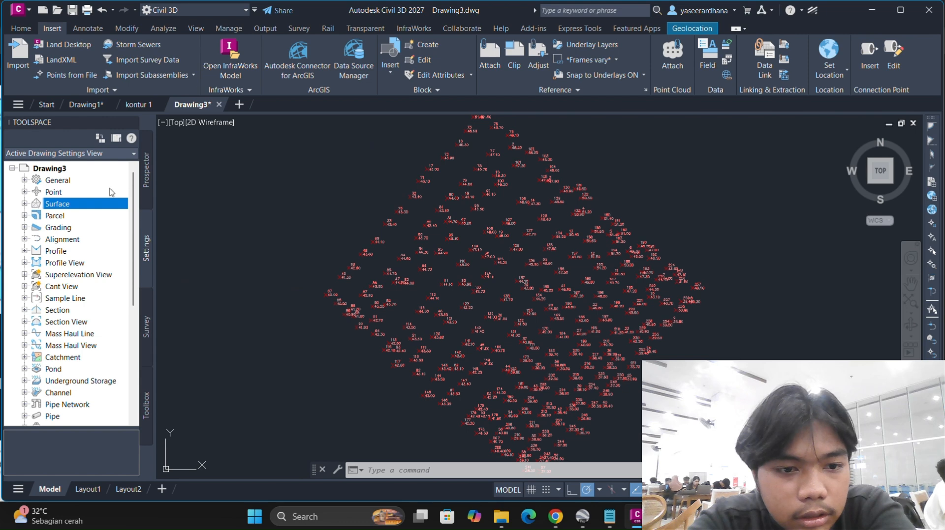
- Examine the number and elevation labels of imported points 1 and 73 up close, and return to the full point set
scroll(497, 246, up, 4)
mouse_move(495, 201)
middle_down()
mouse_move(497, 257)
mouse_move(536, 391)
middle_up()
middle_drag(422, 186, 552, 409)
mouse_move(572, 160)
middle_down()
mouse_move(504, 317)
mouse_move(477, 158)
mouse_move(494, 235)
middle_up()
scroll(530, 257, up, 8)
scroll(495, 234, down, 5)
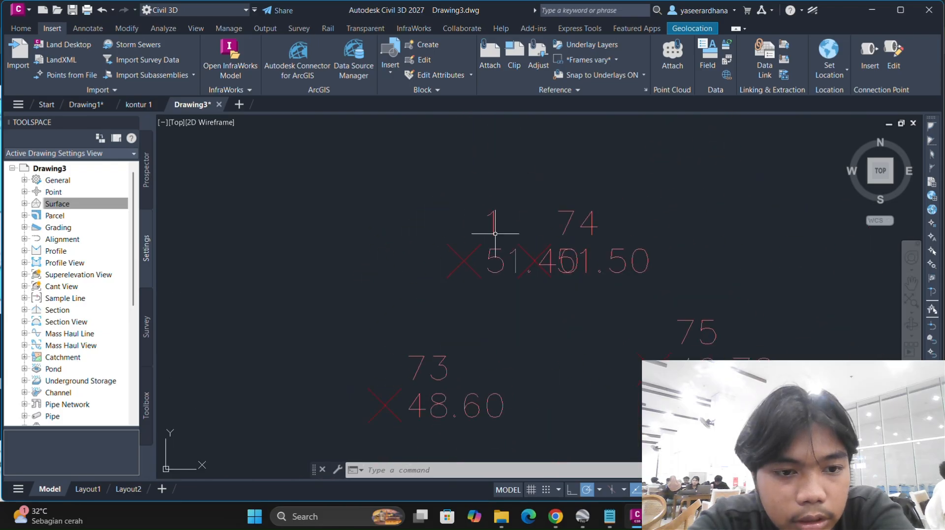
scroll(496, 234, down, 4)
scroll(492, 257, up, 6)
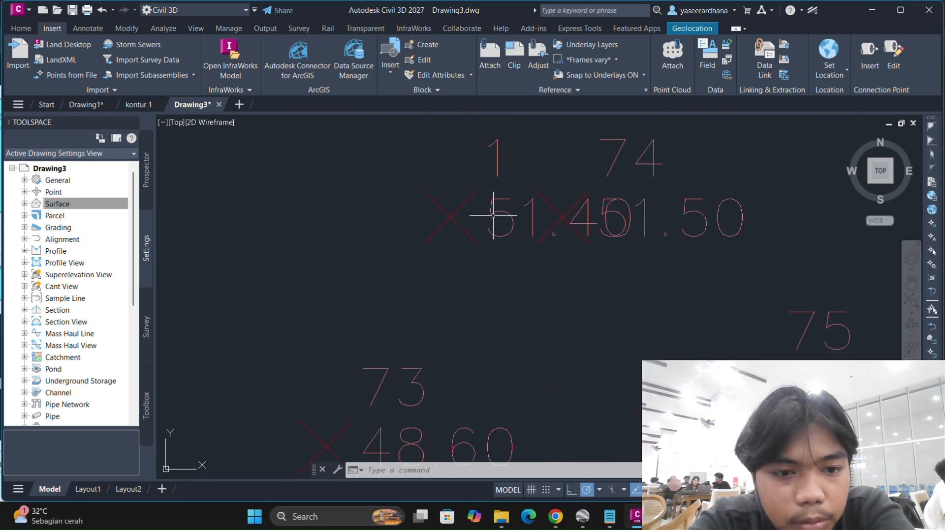
click(497, 154)
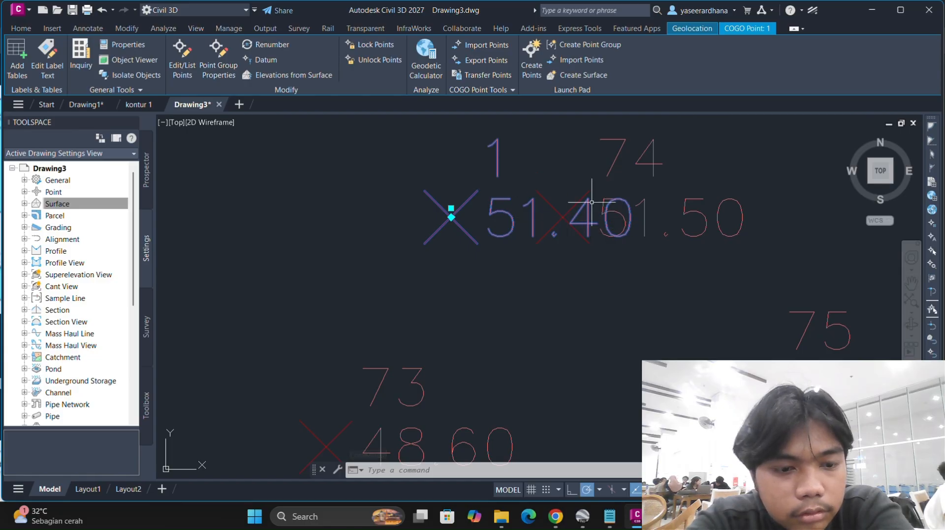
scroll(644, 228, down, 5)
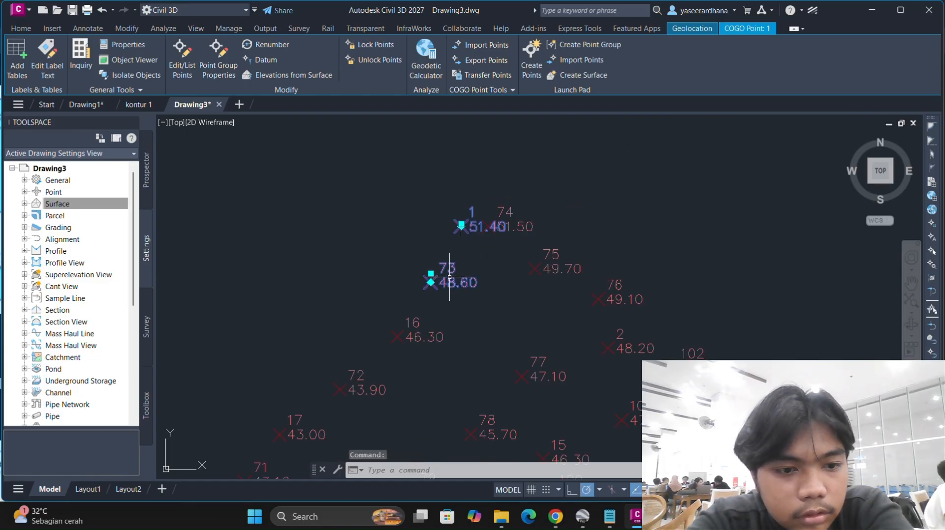
click(449, 273)
key(Escape)
click(449, 275)
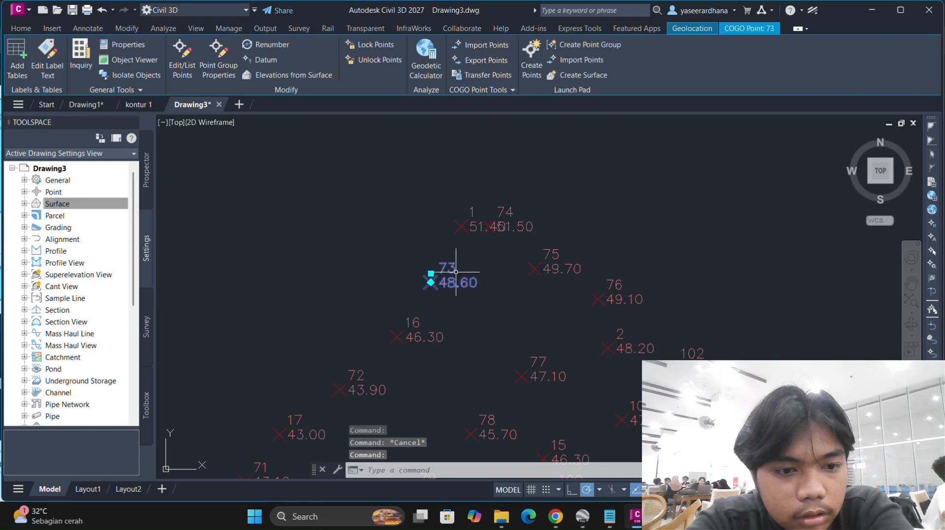
scroll(458, 270, up, 5)
key(Escape)
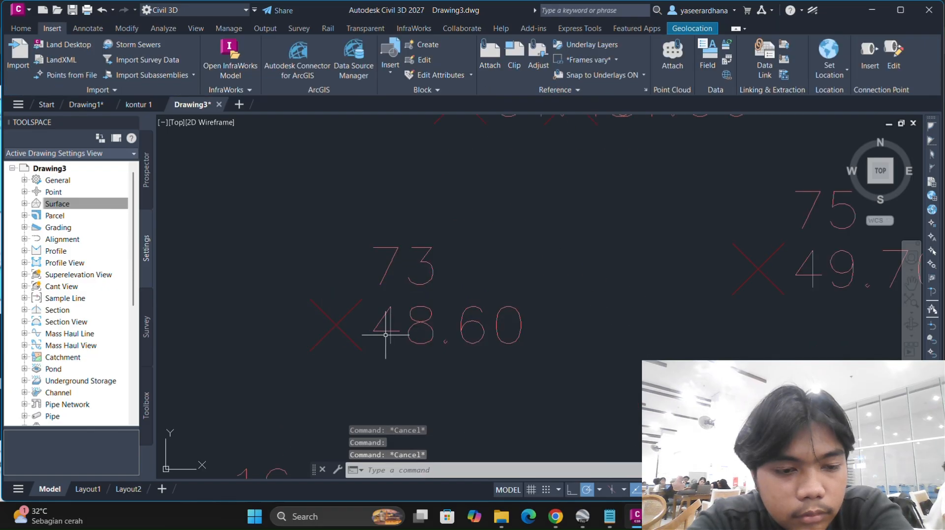
click(336, 323)
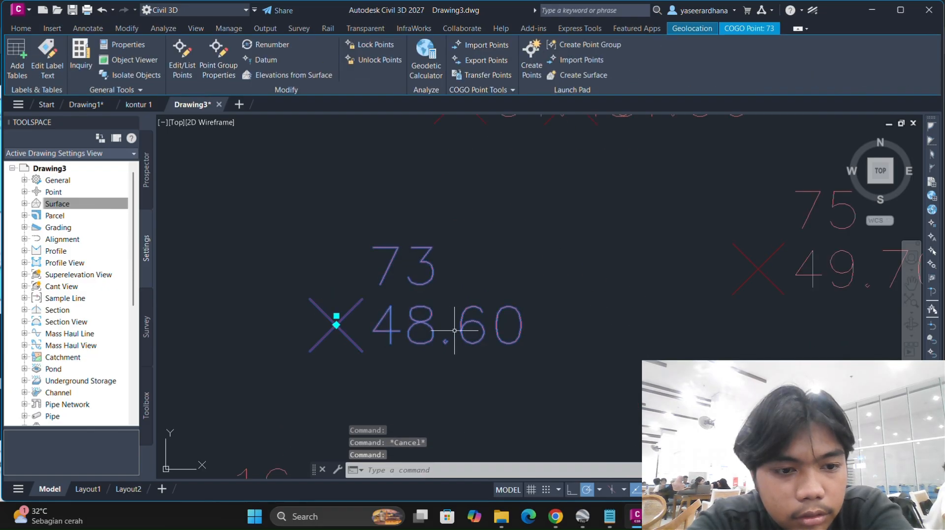
scroll(460, 318, down, 5)
scroll(465, 311, up, 5)
key(Escape)
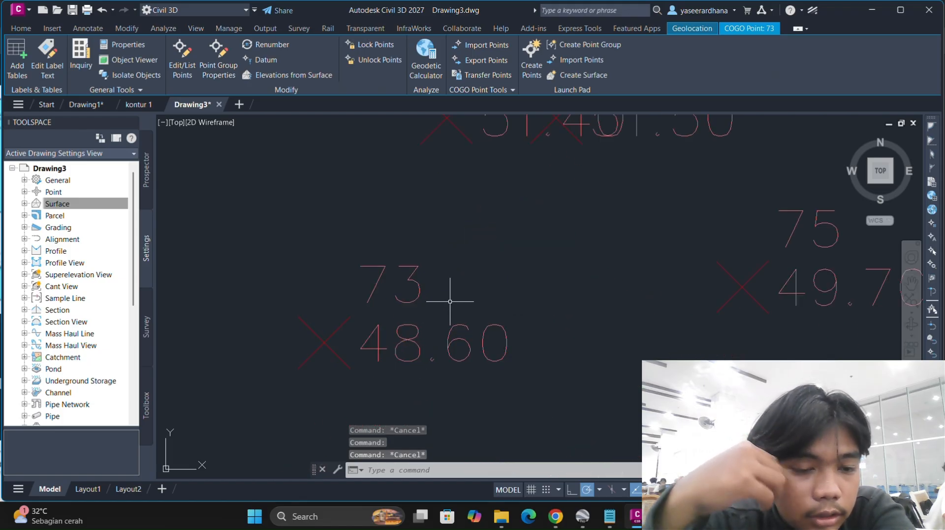
scroll(443, 295, down, 5)
scroll(419, 288, down, 10)
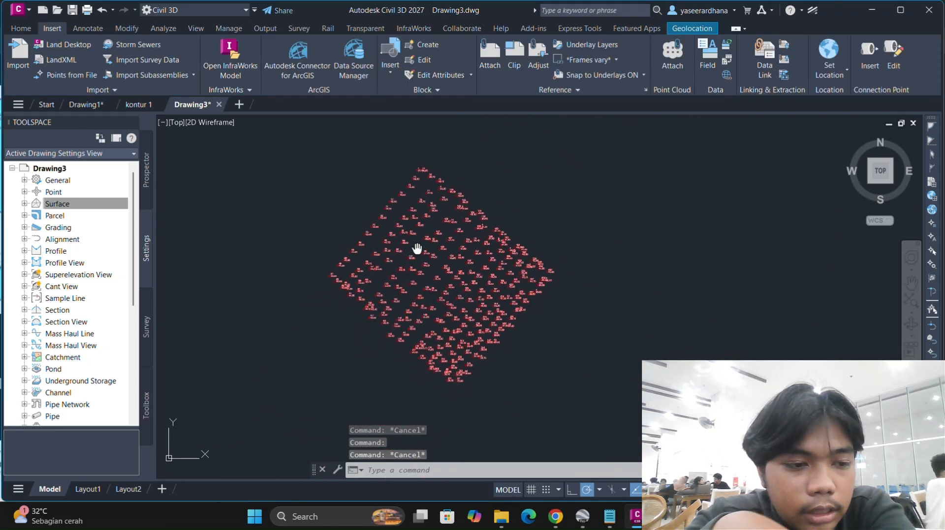
mouse_move(418, 249)
middle_down()
mouse_move(502, 272)
mouse_move(487, 272)
middle_up()
- Create a TIN surface named kontur A on layer C-TOPO with the Contours 2m and 10m (Background) style
click(35, 204)
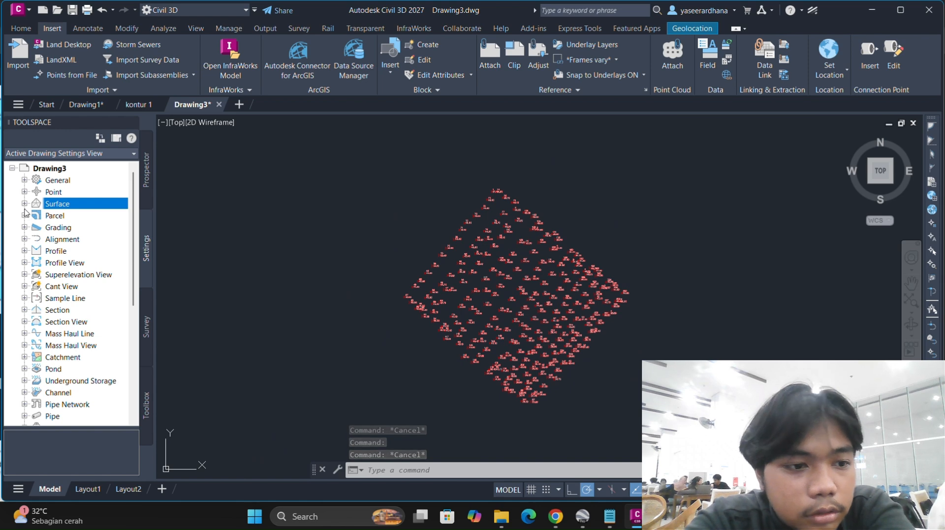
click(145, 187)
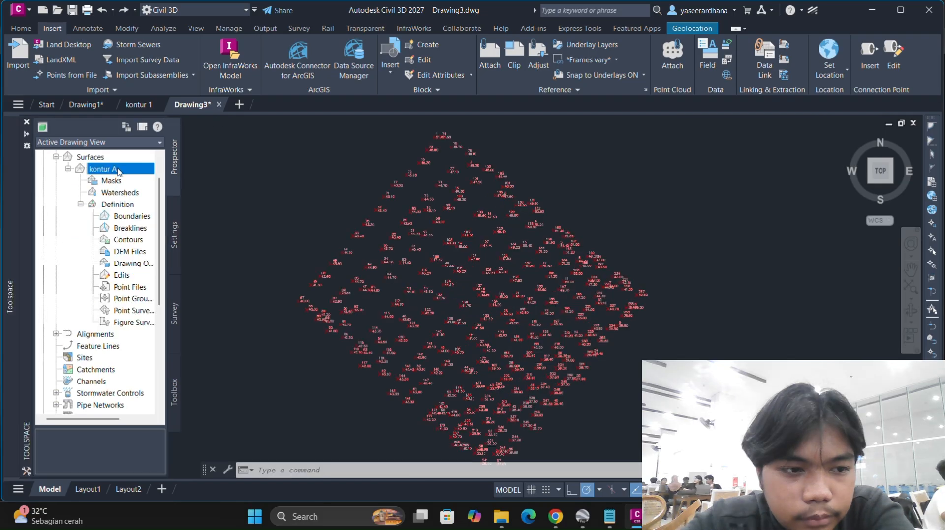
right_click(118, 169)
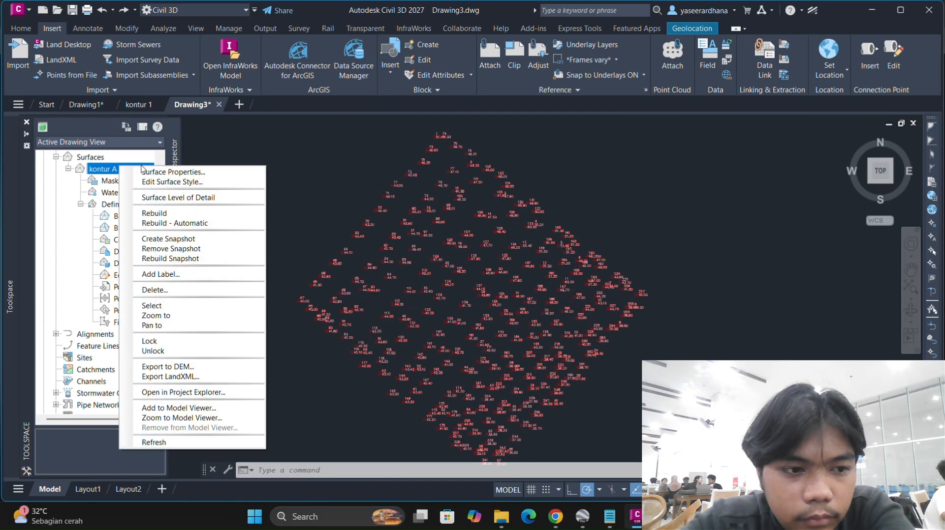
click(42, 205)
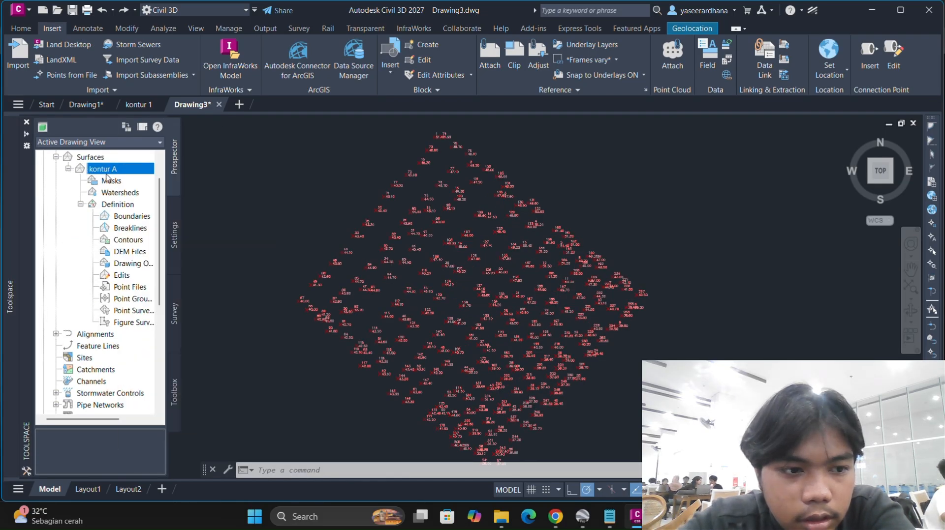
right_click(83, 157)
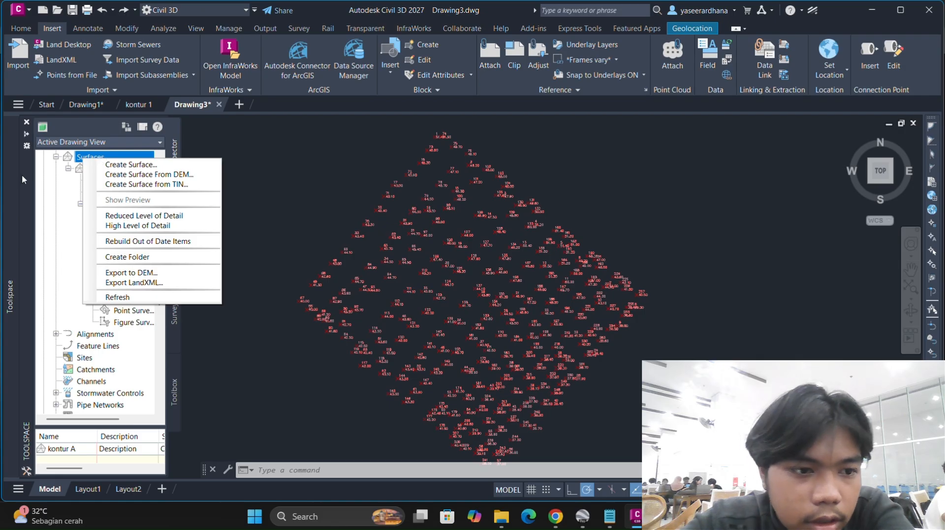
click(225, 199)
right_click(133, 157)
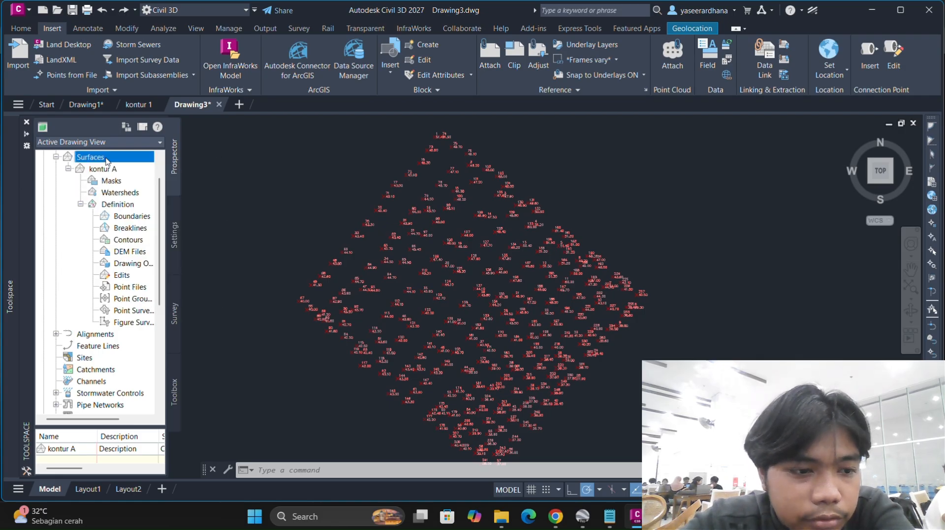
click(148, 162)
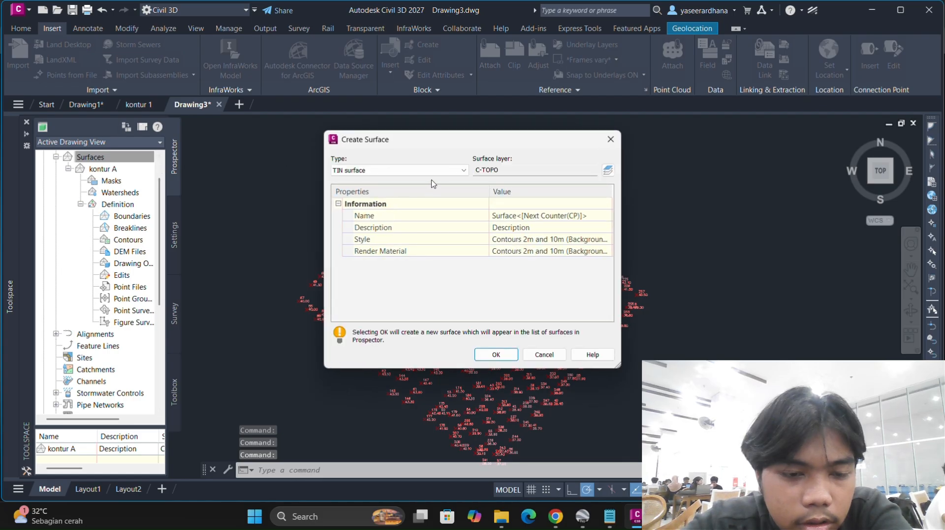
click(504, 217)
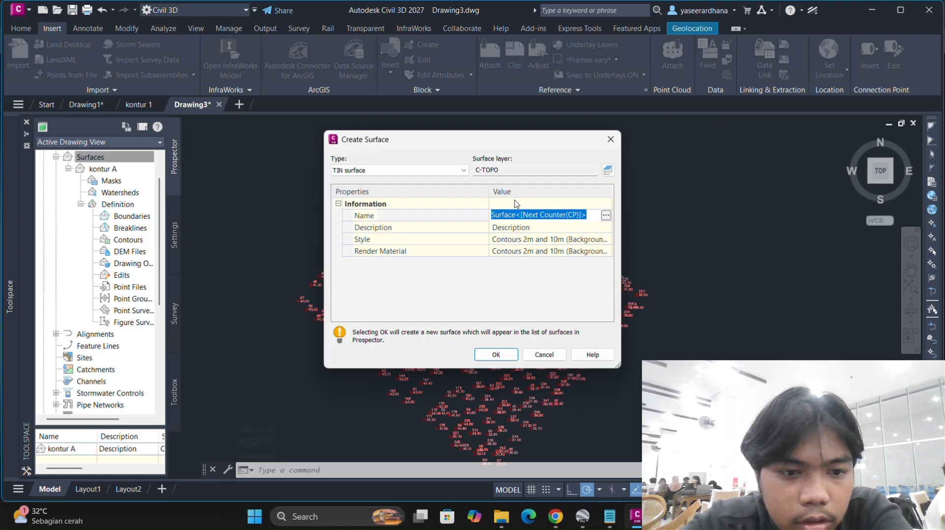
text(kontur A)
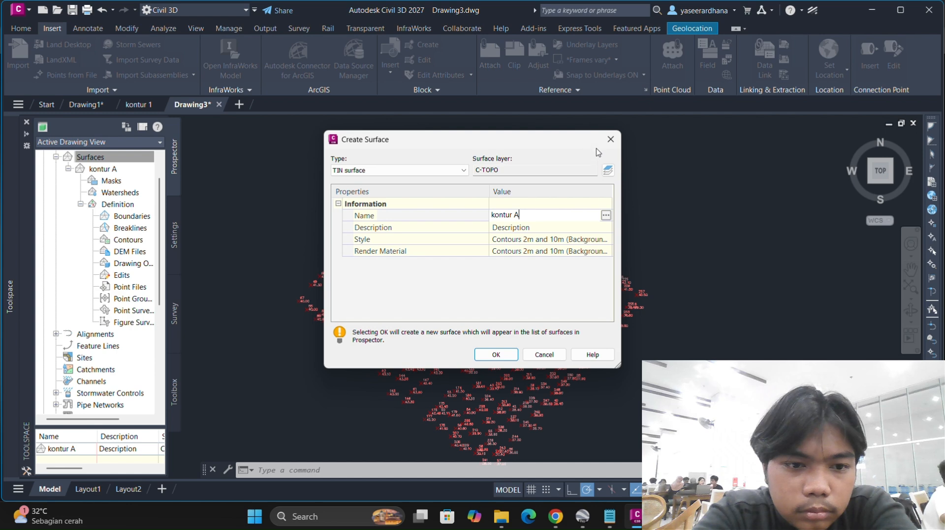
click(500, 356)
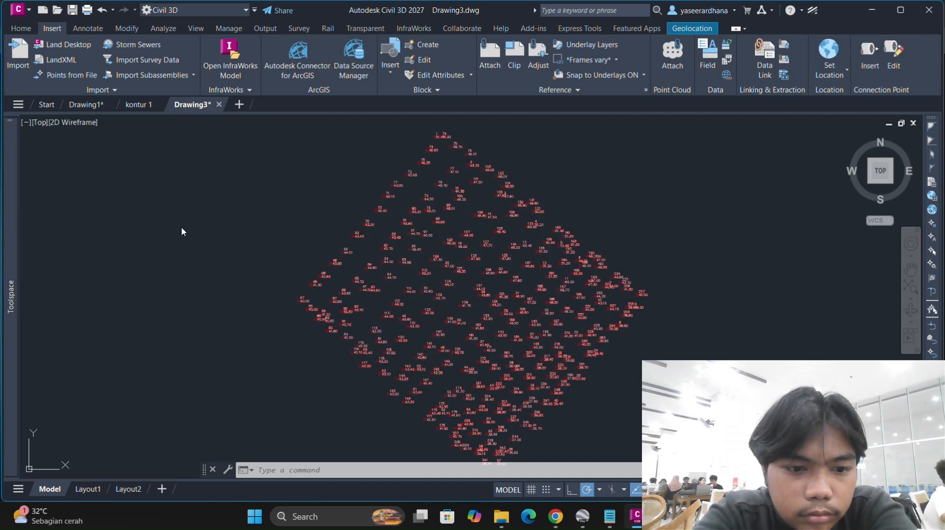
key(alt+Tab)
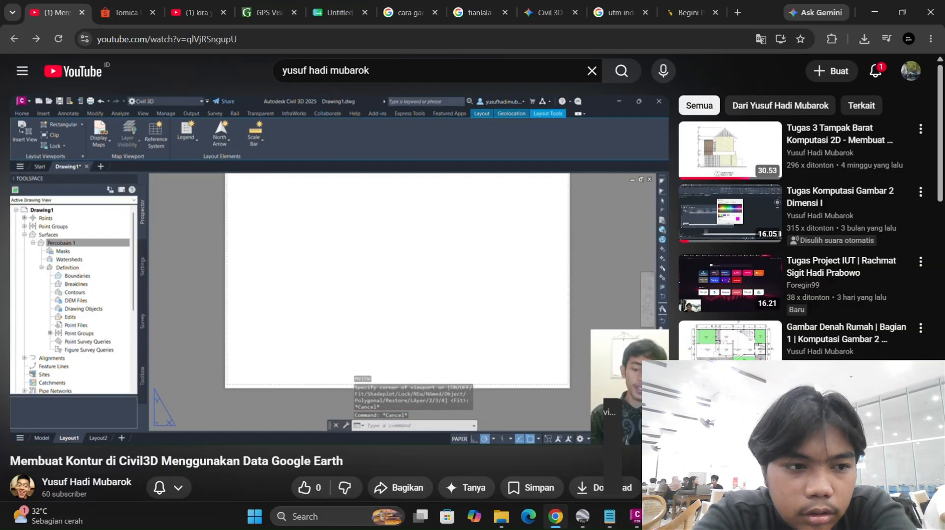
mouse_move(582, 516)
click(487, 448)
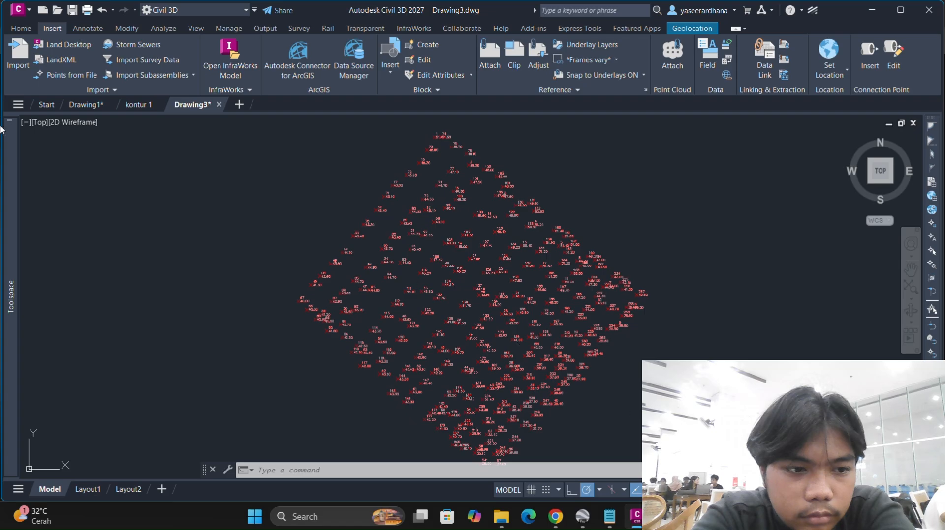
- Review the kontur A and kontur A (2) surfaces and their definition items in the Drawing3 tree
mouse_move(10, 162)
scroll(118, 229, up, 1)
scroll(122, 266, down, 1)
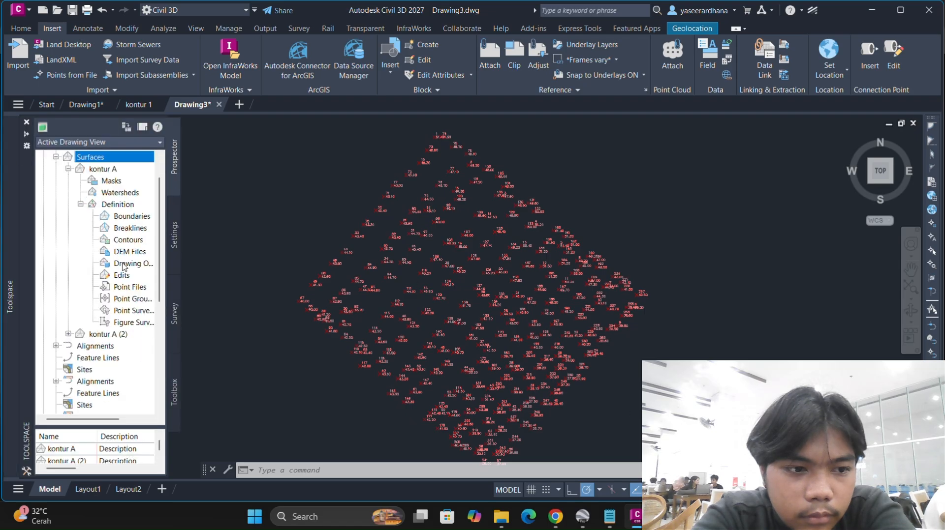
scroll(123, 266, down, 1)
scroll(118, 270, up, 2)
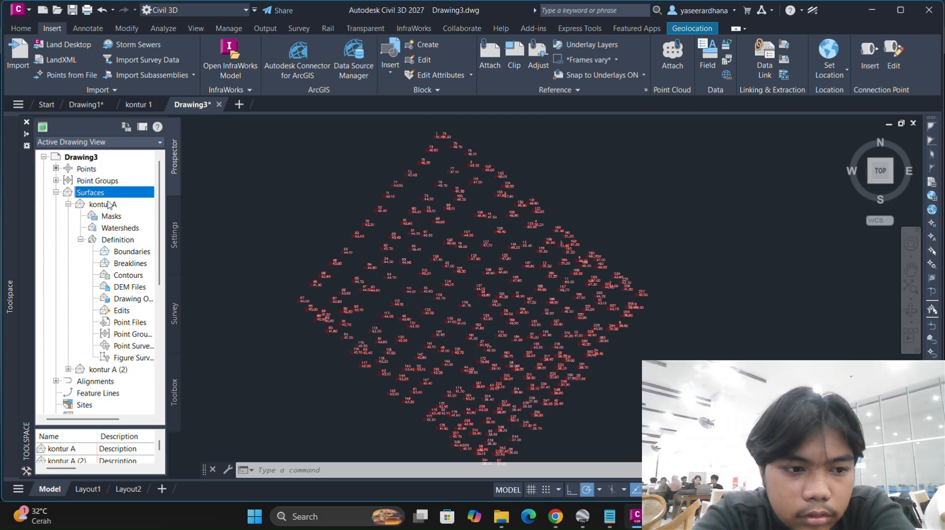
right_click(109, 370)
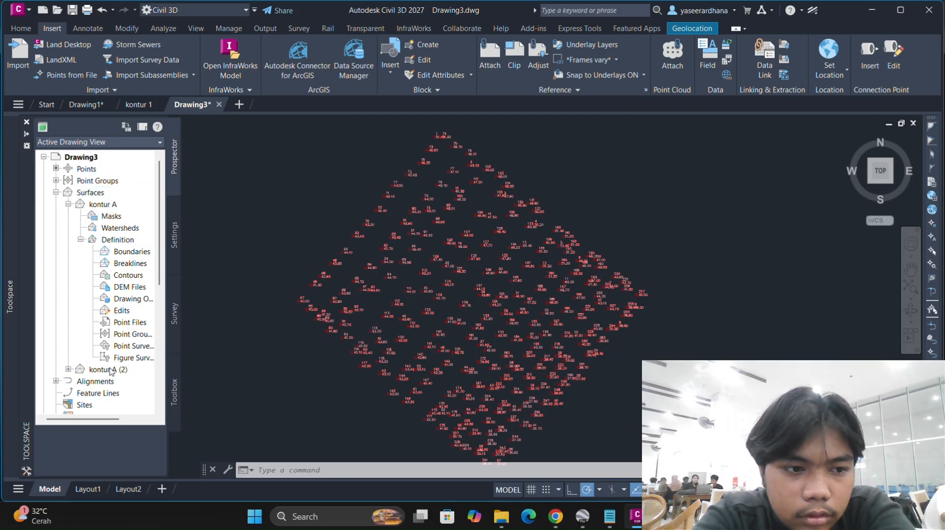
click(68, 316)
click(91, 193)
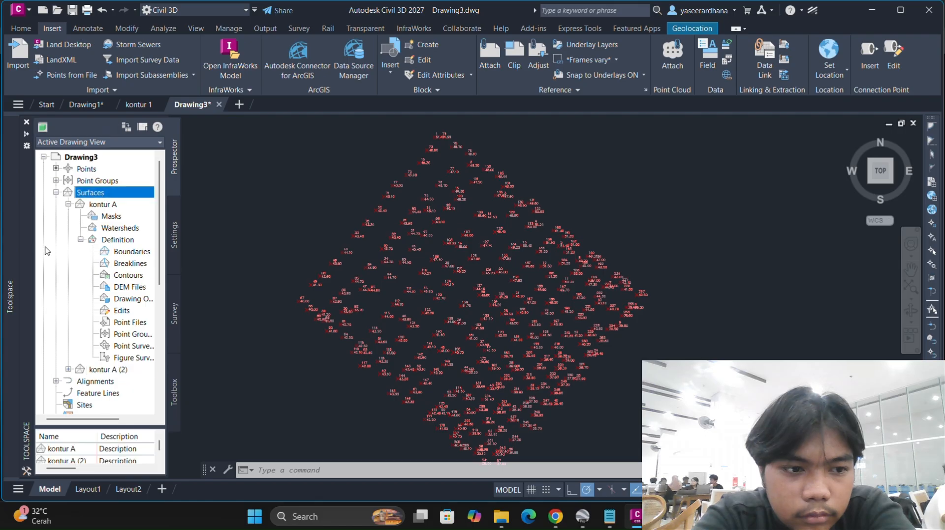
- Delete both existing surfaces, kontur A and kontur A (2), from the drawing
click(120, 206)
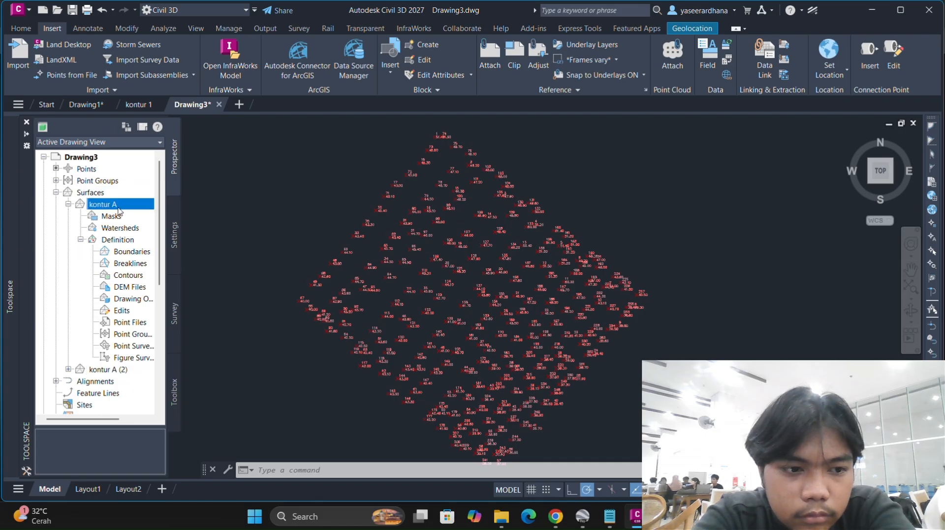
right_click(96, 372)
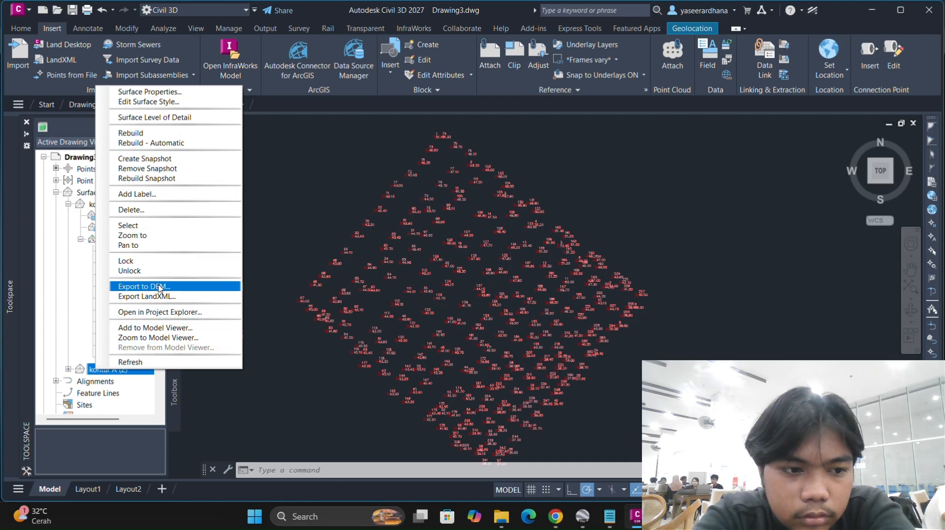
click(70, 288)
right_click(113, 206)
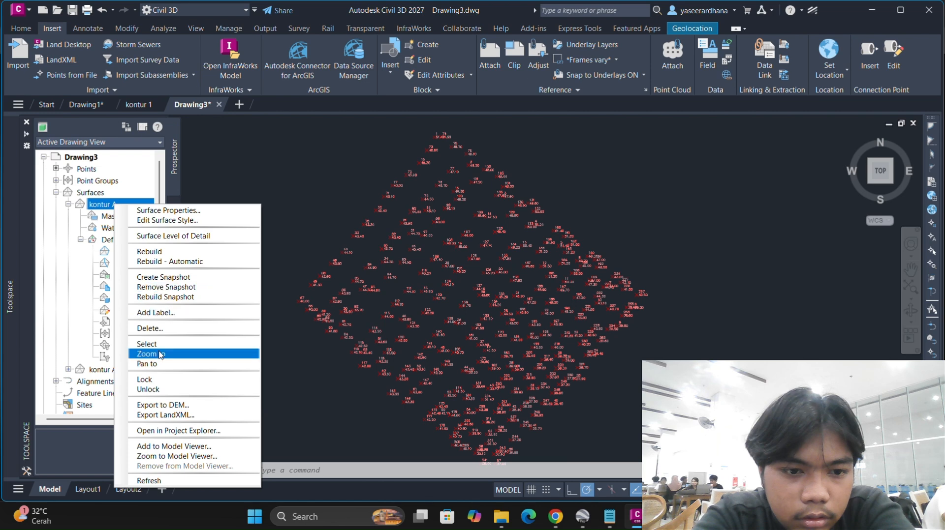
click(156, 328)
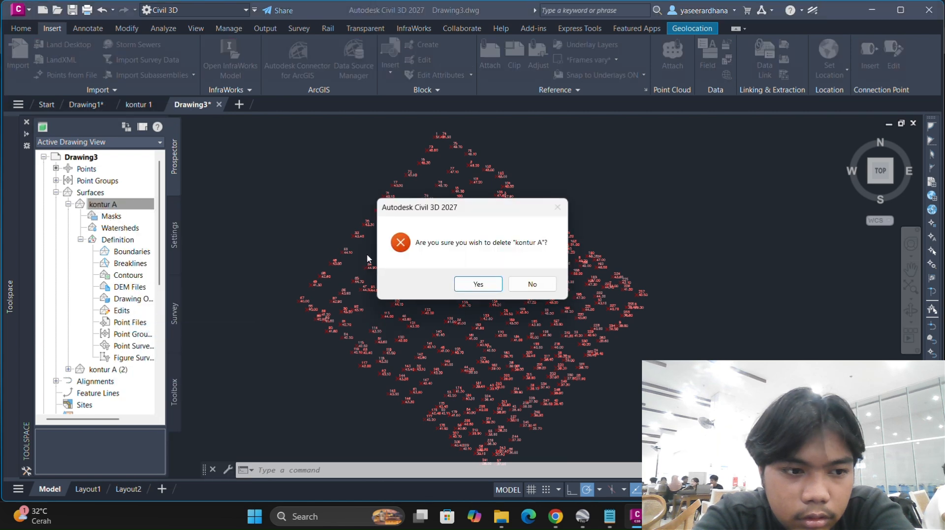
click(478, 284)
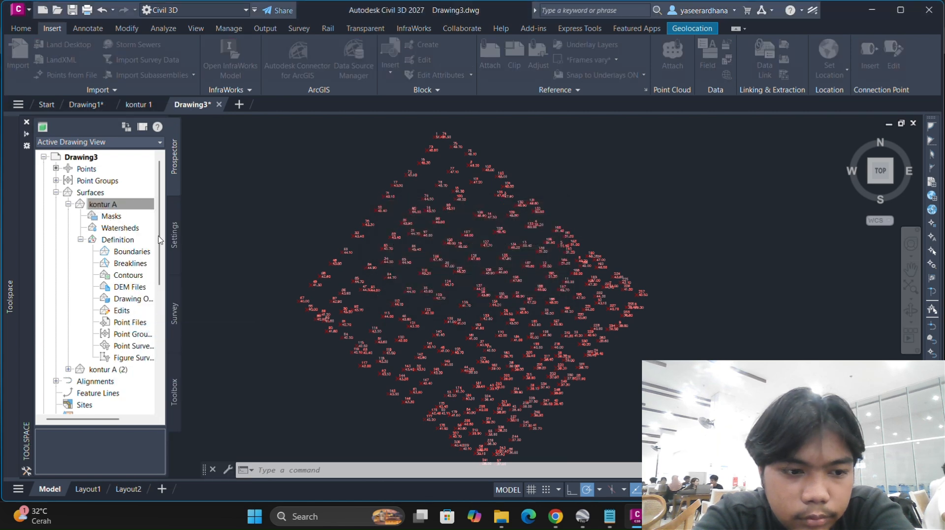
right_click(100, 204)
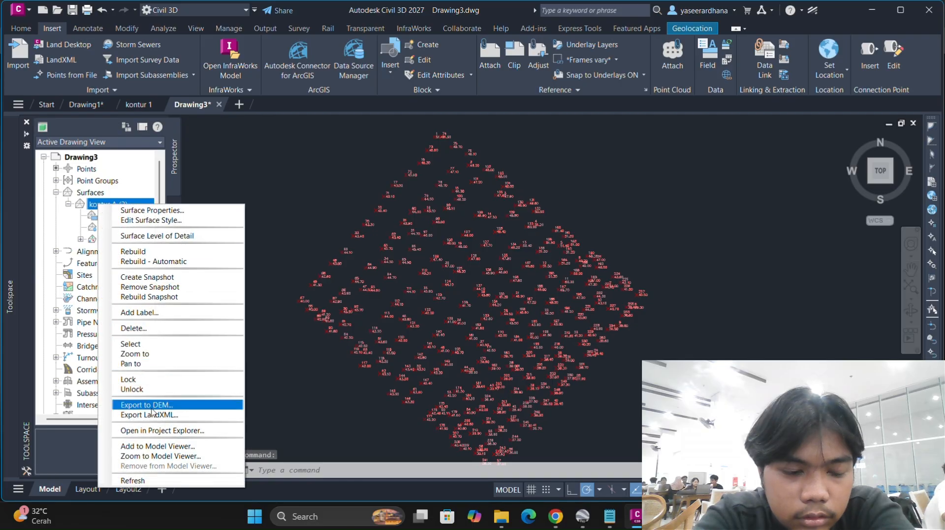
click(145, 329)
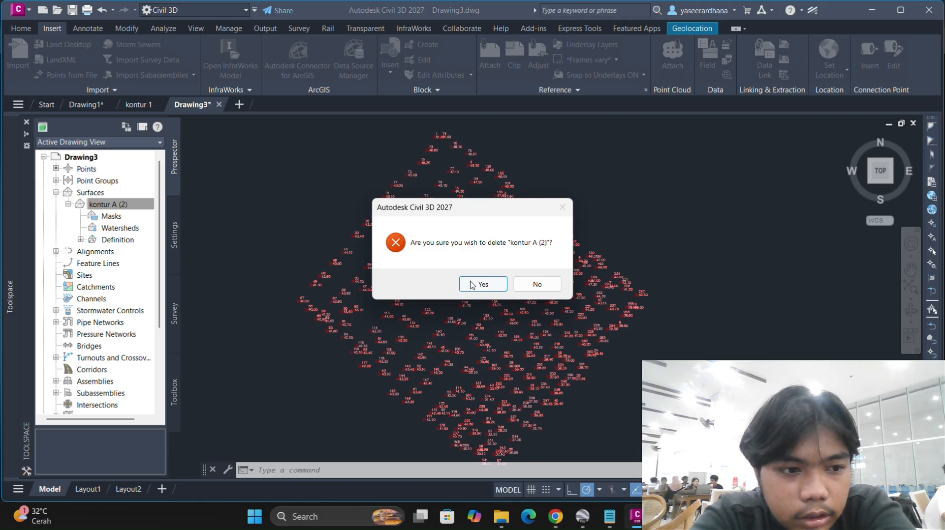
click(471, 285)
- Create a new TIN surface named kontur A on layer C-TOPO with the Contours 2m and 10m (Background) style
click(84, 193)
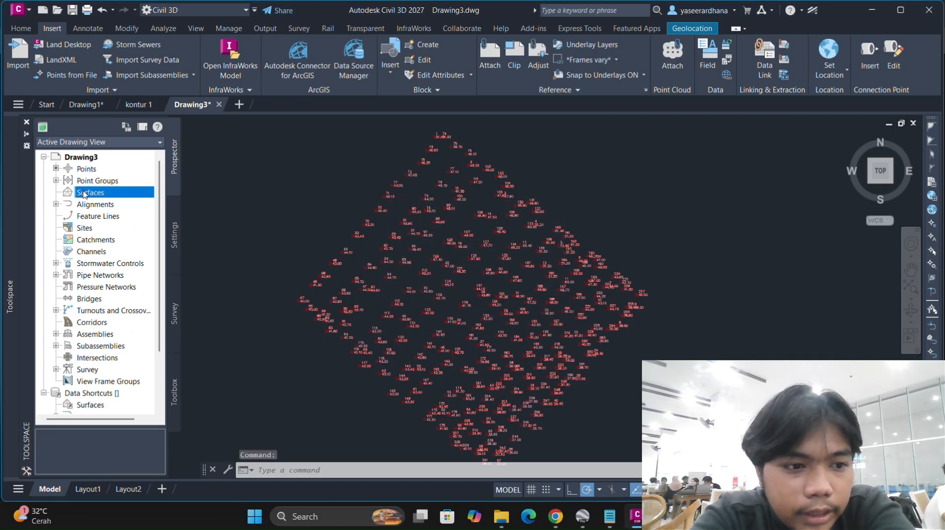
right_click(68, 195)
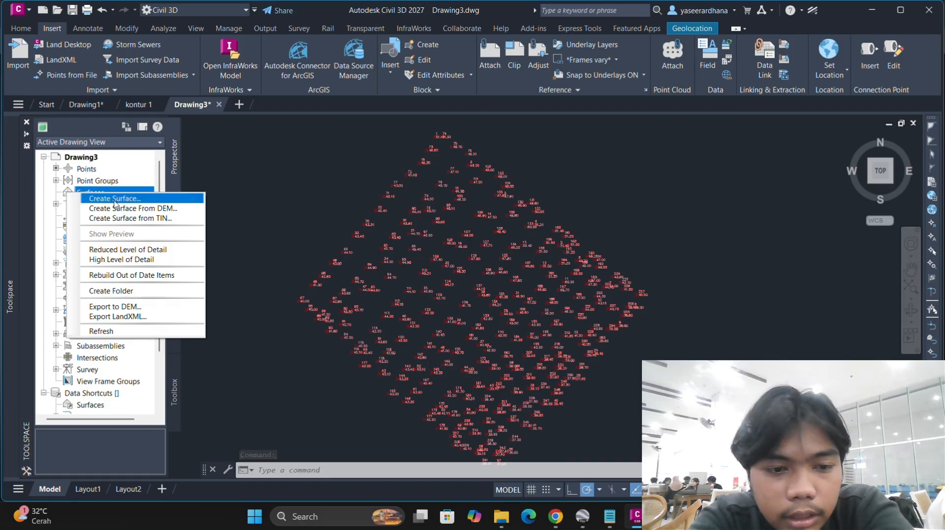
click(114, 199)
click(503, 215)
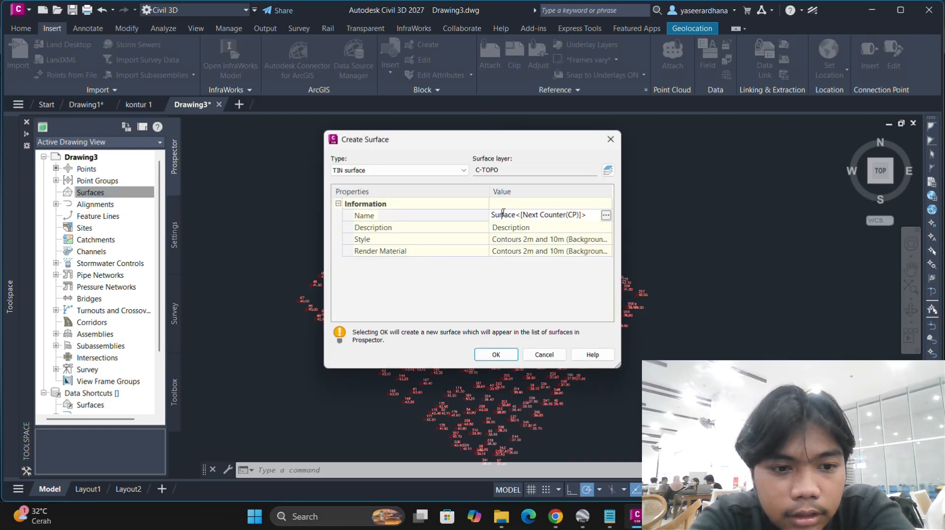
key(ctrl+a)
text(kontur)
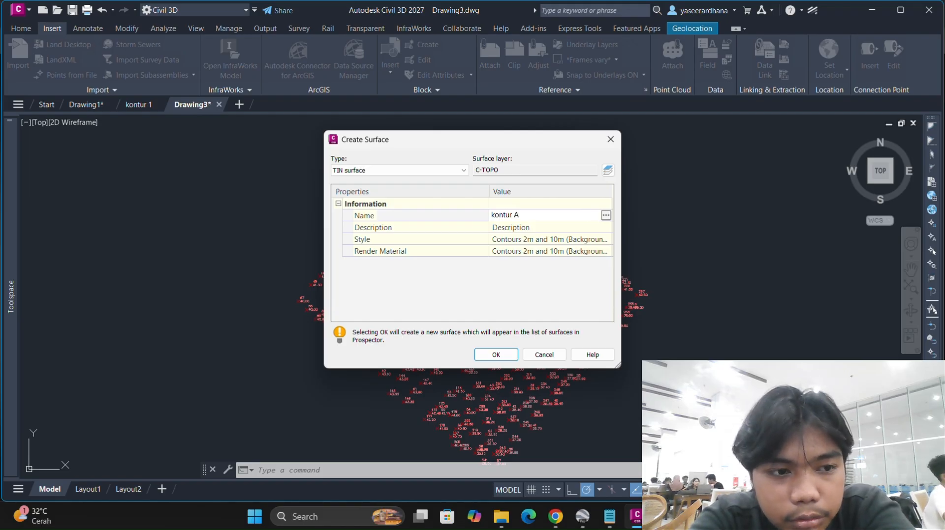
text( A)
click(495, 355)
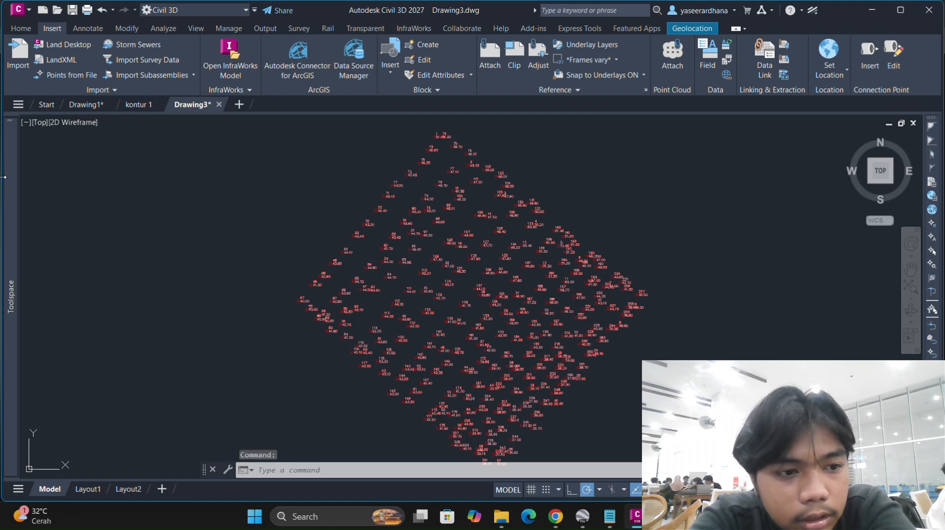
- Add the kontur A point group to the definition of the kontur A surface
click(68, 192)
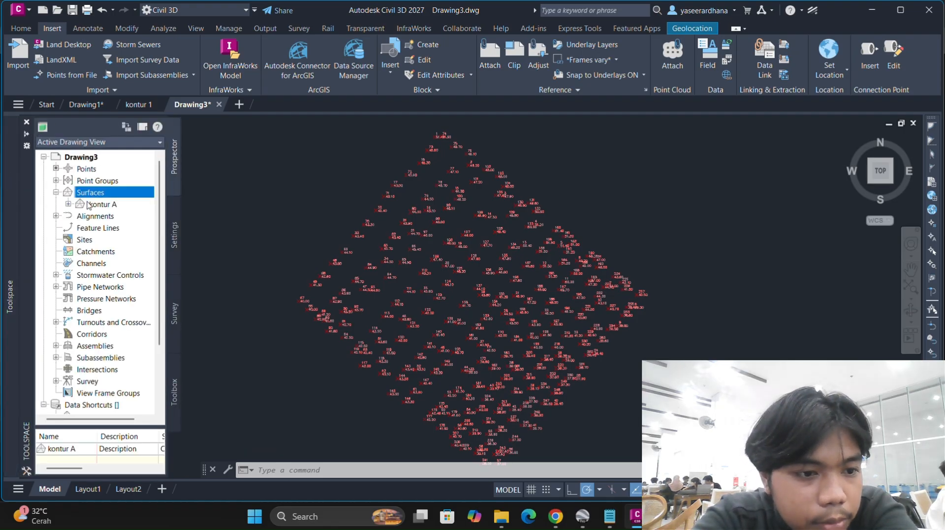
click(68, 204)
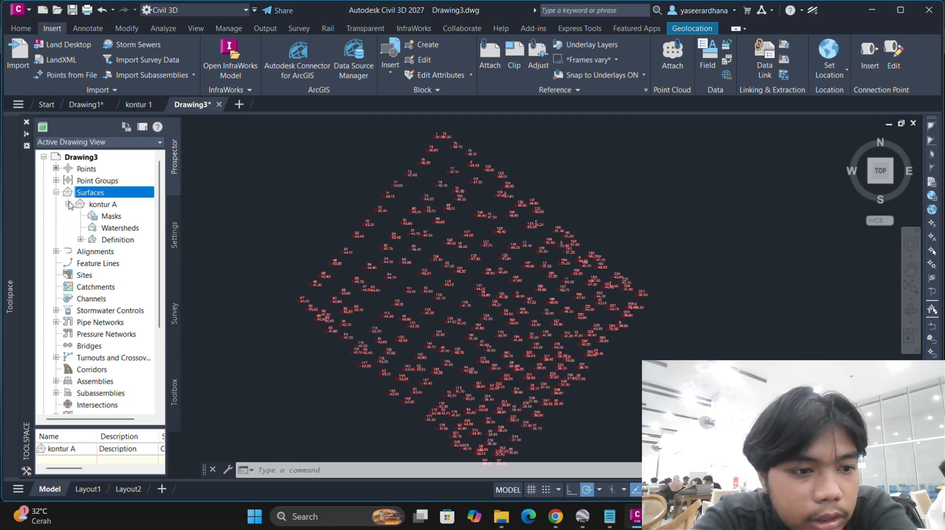
click(116, 240)
click(82, 240)
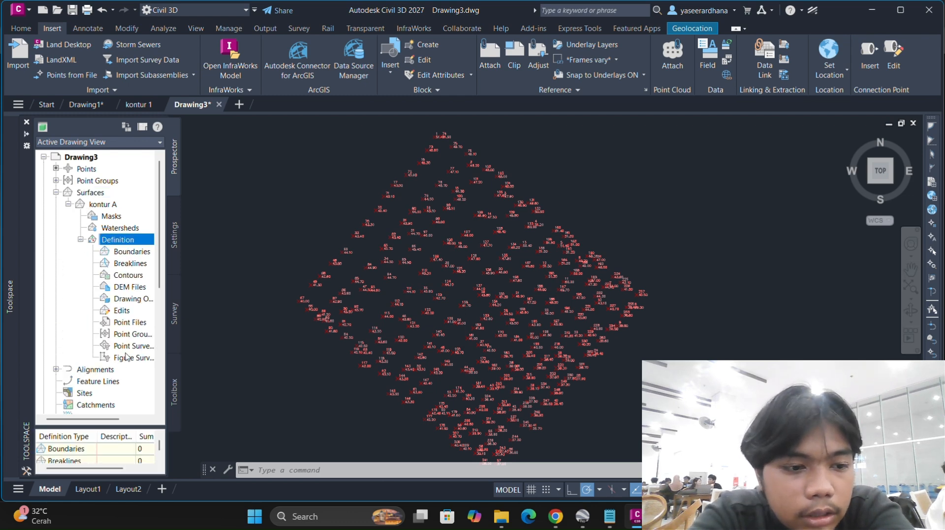
click(129, 335)
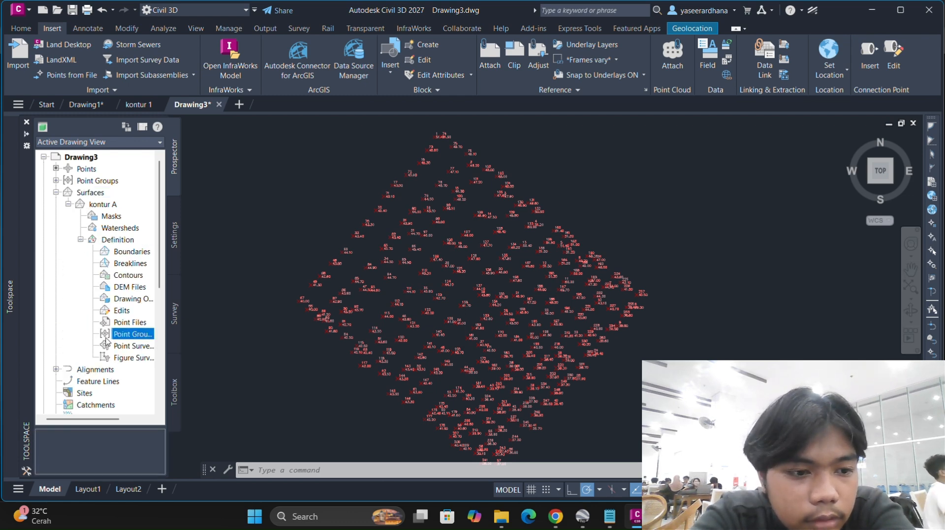
right_click(109, 334)
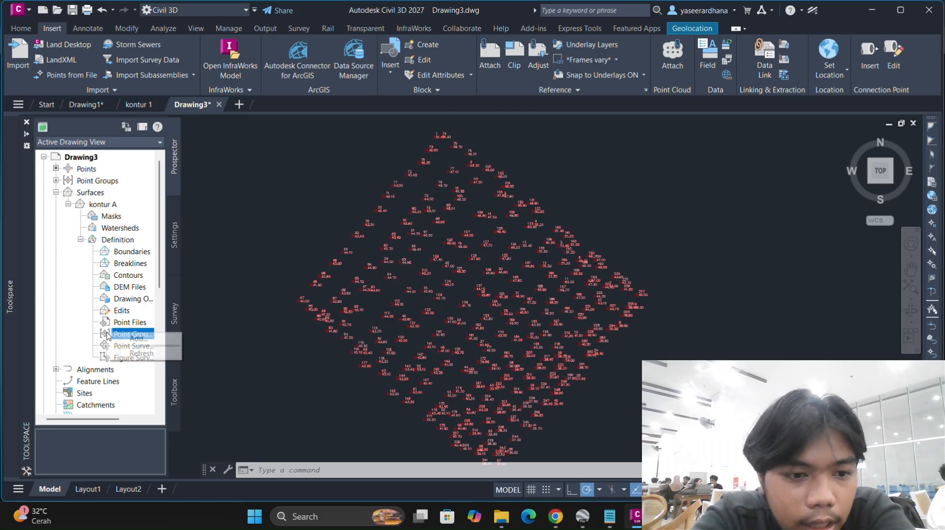
click(134, 338)
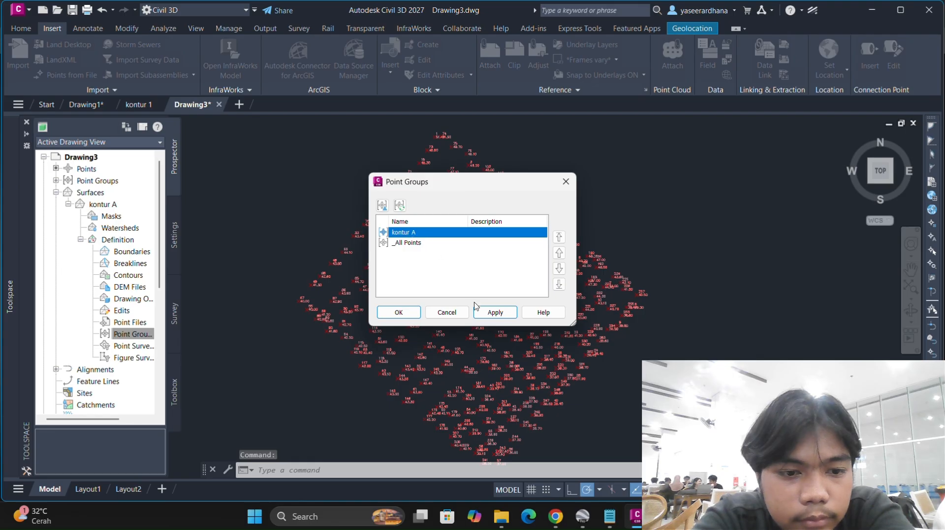
click(490, 317)
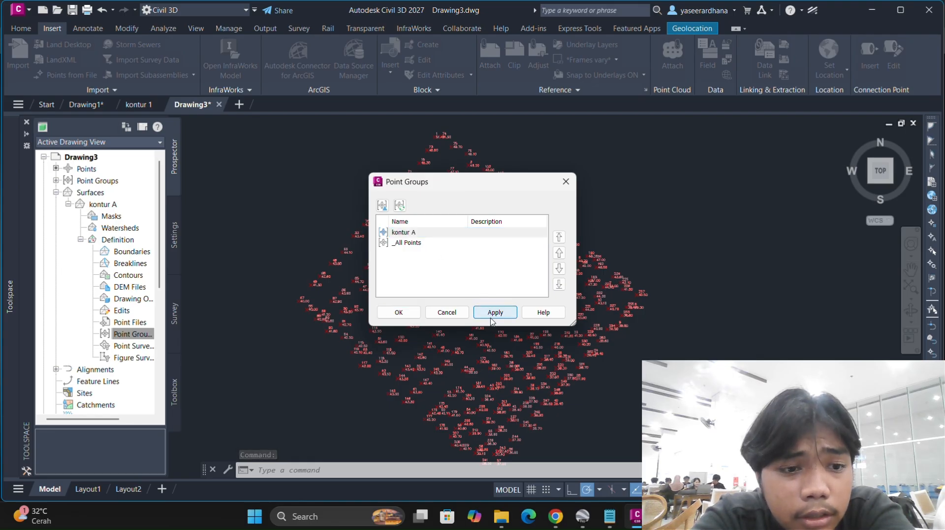
click(399, 313)
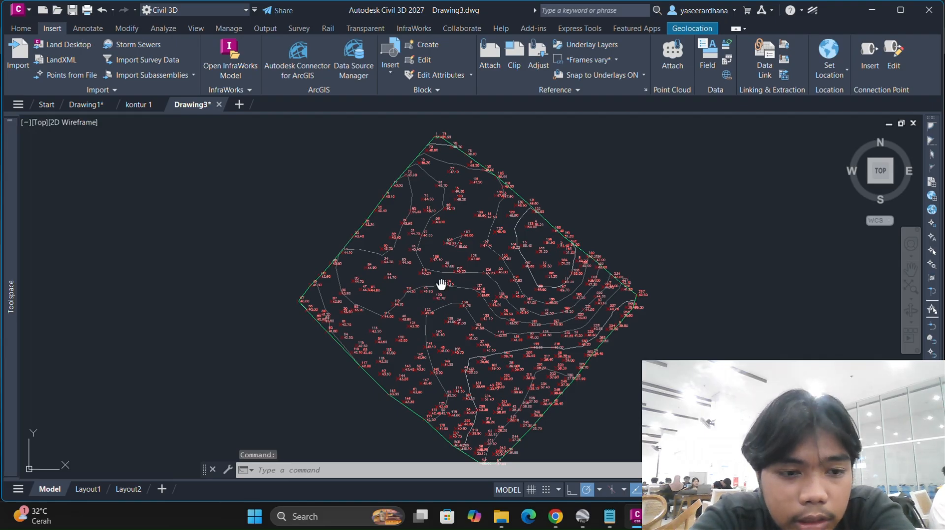
- Open the contour settings of the kontur A surface's Contours 2m and 10m (Background) style for editing
mouse_move(441, 285)
middle_down()
mouse_move(470, 224)
mouse_move(519, 217)
middle_up()
scroll(453, 246, up, 10)
scroll(412, 240, down, 12)
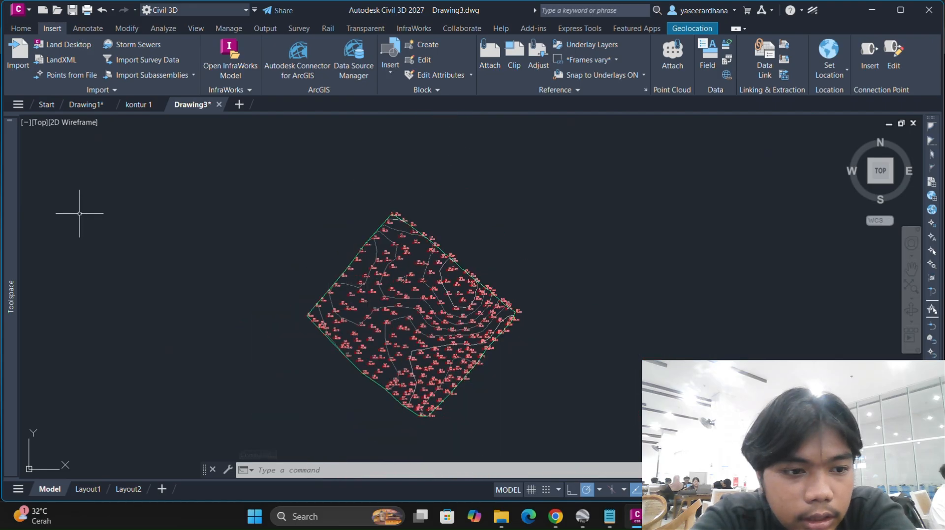
mouse_move(12, 175)
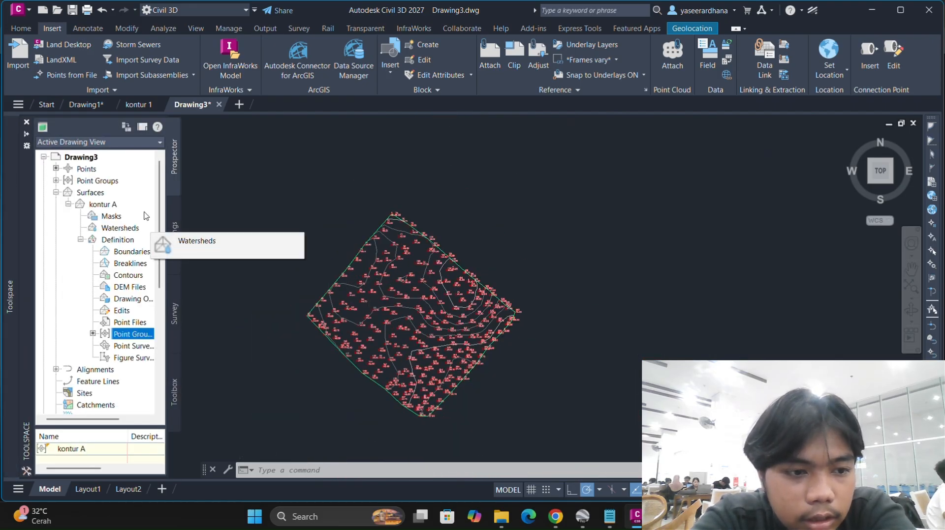
click(91, 204)
right_click(97, 202)
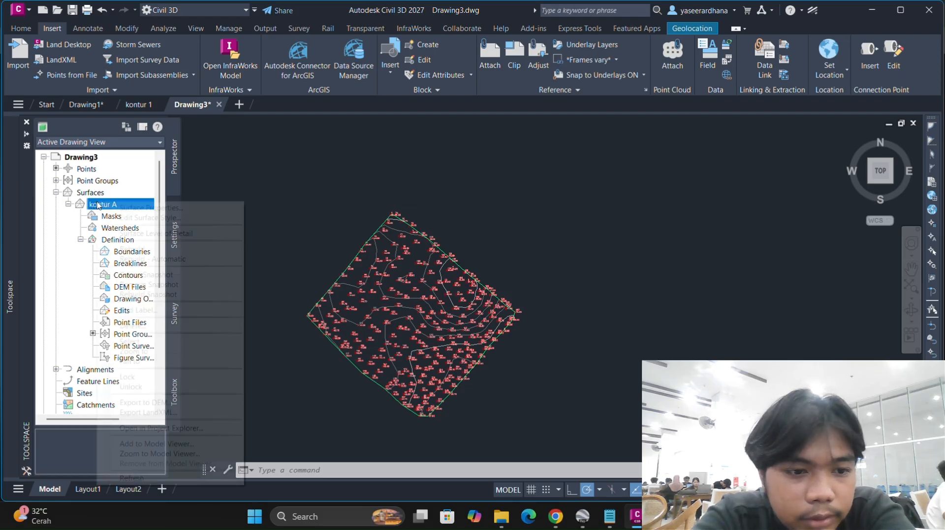
click(162, 208)
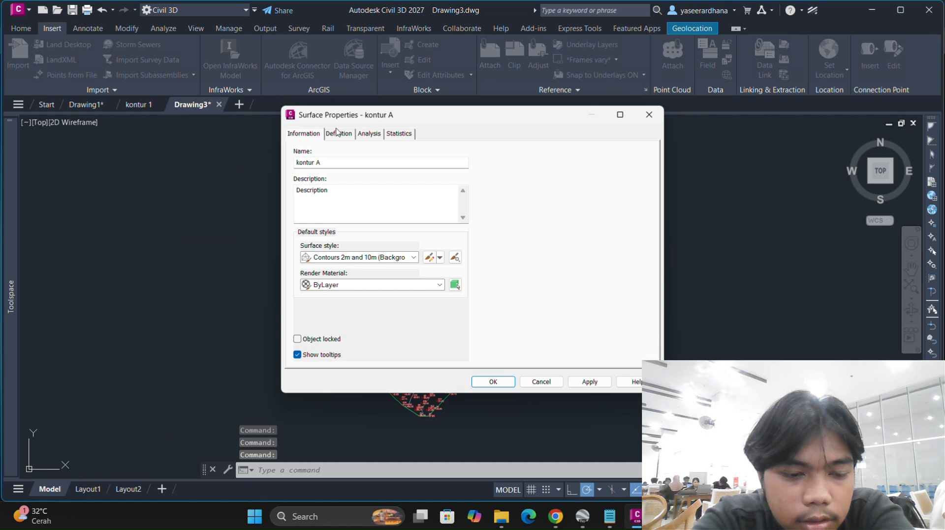
click(430, 258)
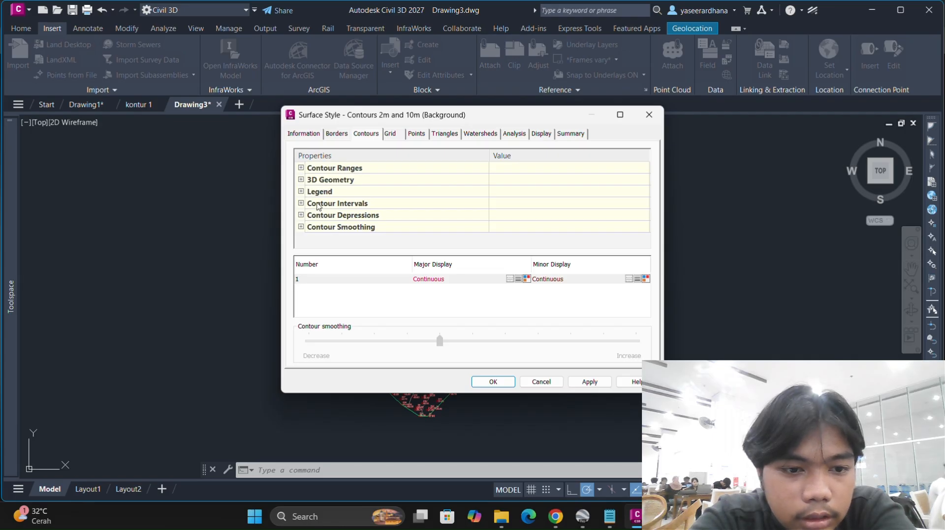
- Set the style's minor contour interval to 1 m and its major contour interval to 10 m
click(318, 206)
click(301, 204)
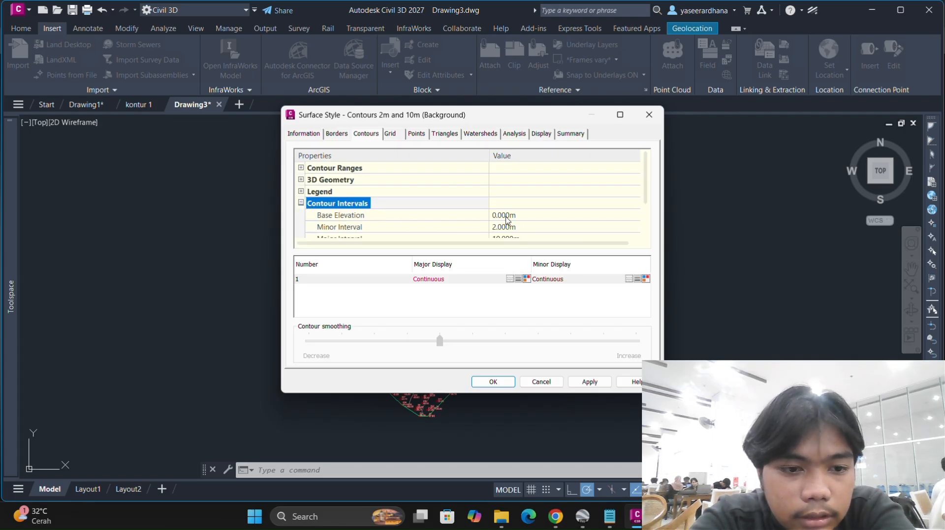
scroll(423, 176, down, 1)
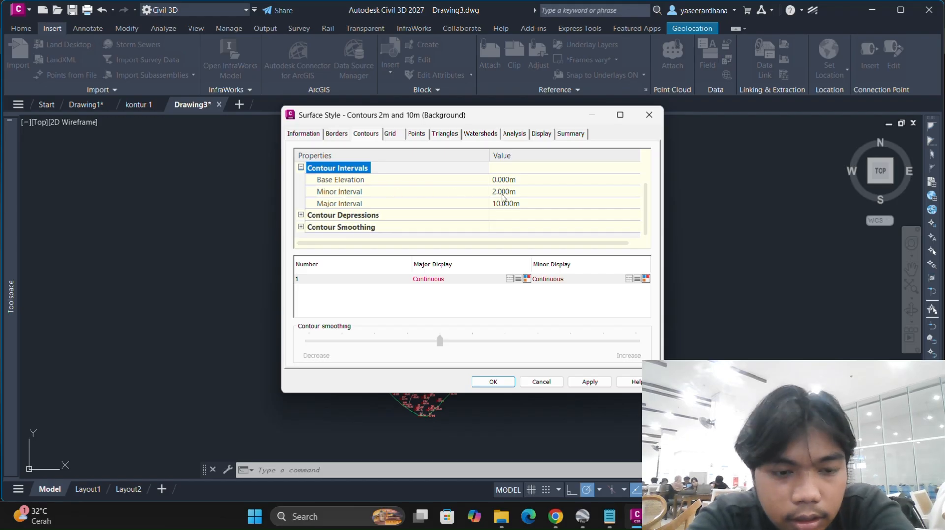
click(503, 192)
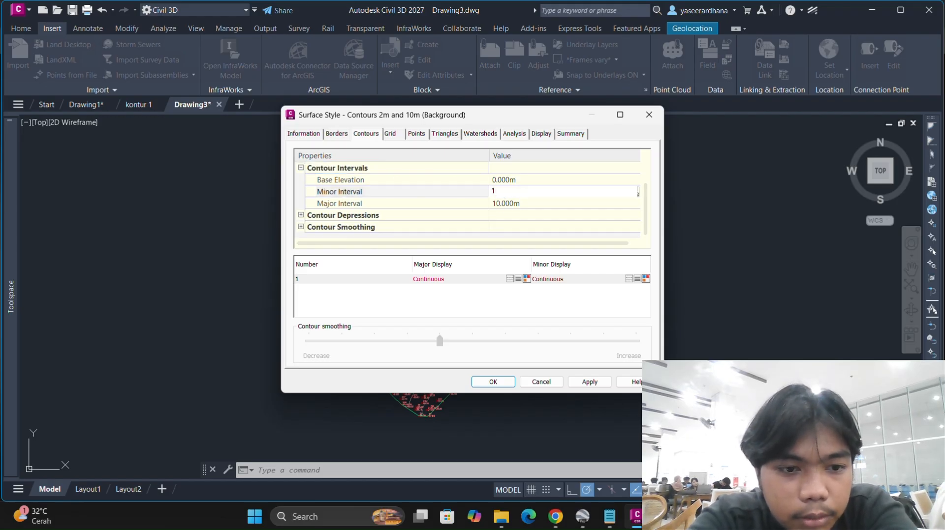
key(Return)
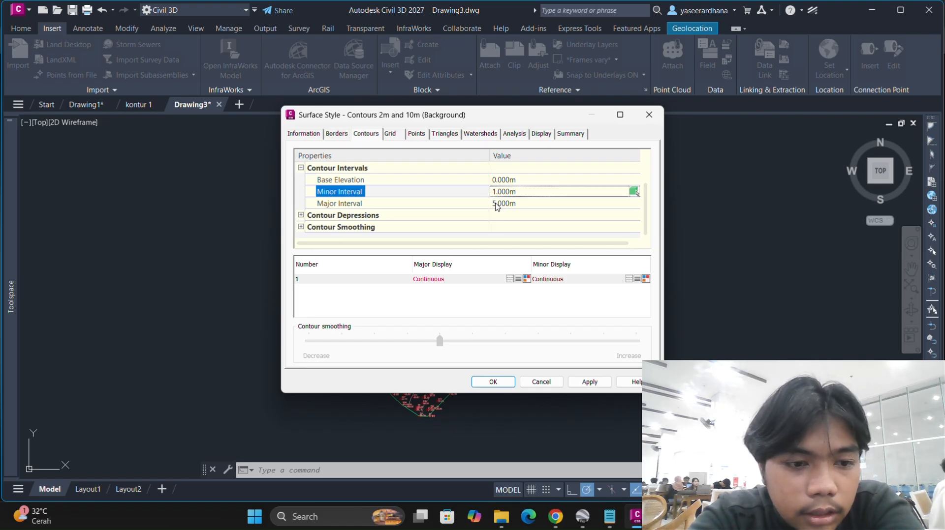
click(495, 203)
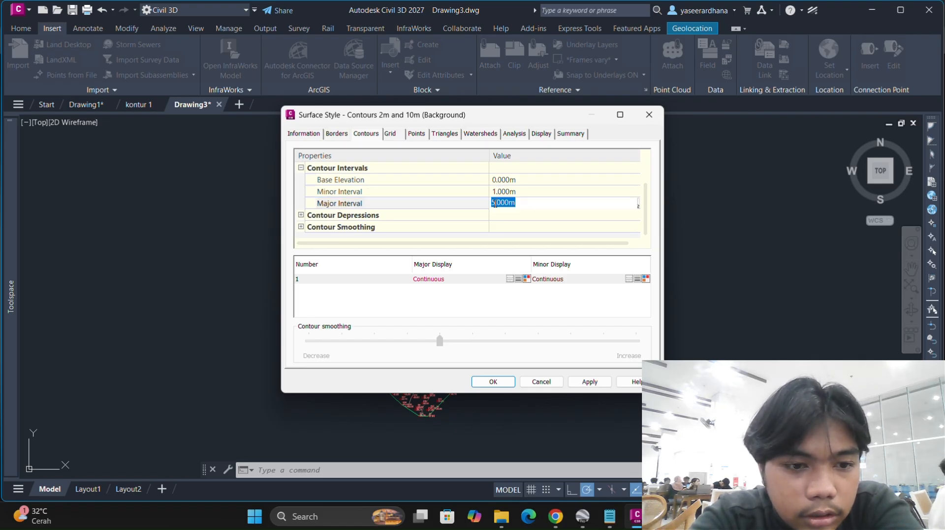
key(Return)
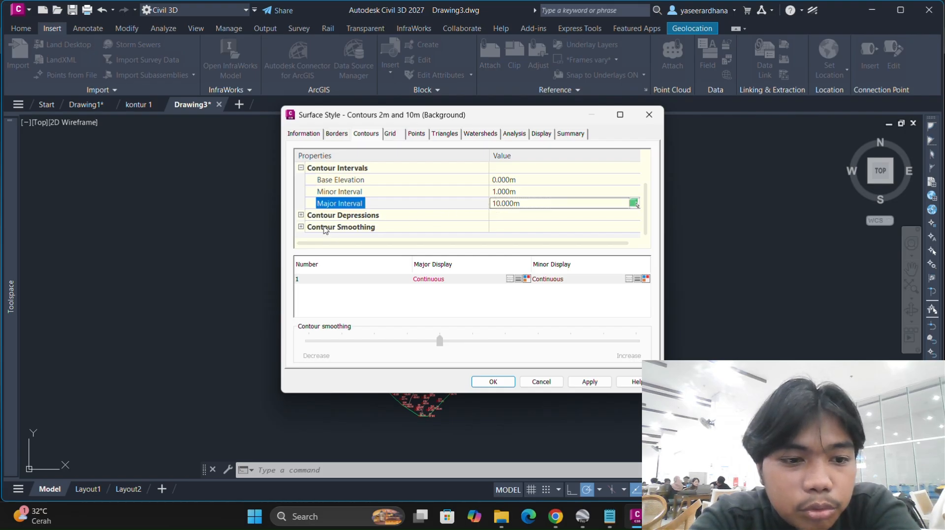
- Turn on contour smoothing in the surface style by setting Smooth Contours to True
click(301, 228)
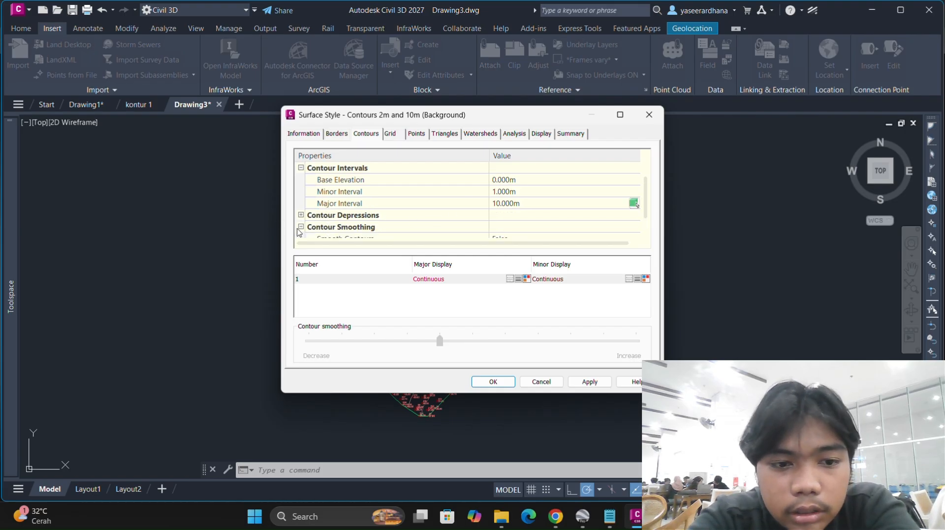
click(500, 216)
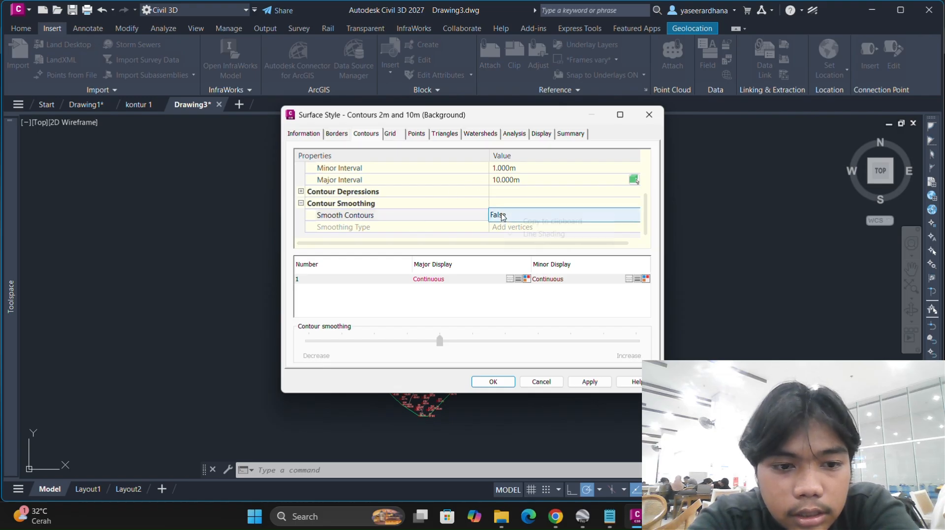
right_click(499, 214)
click(483, 210)
click(501, 215)
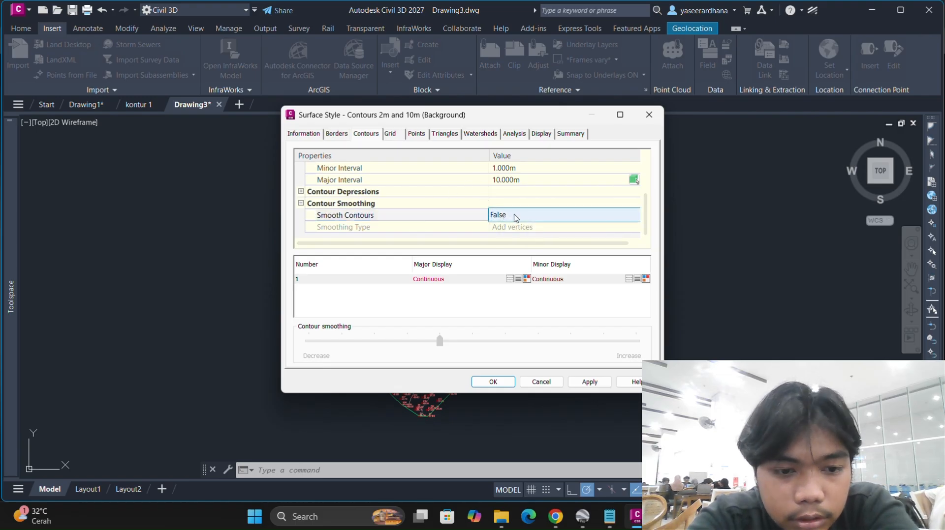
click(525, 221)
click(512, 237)
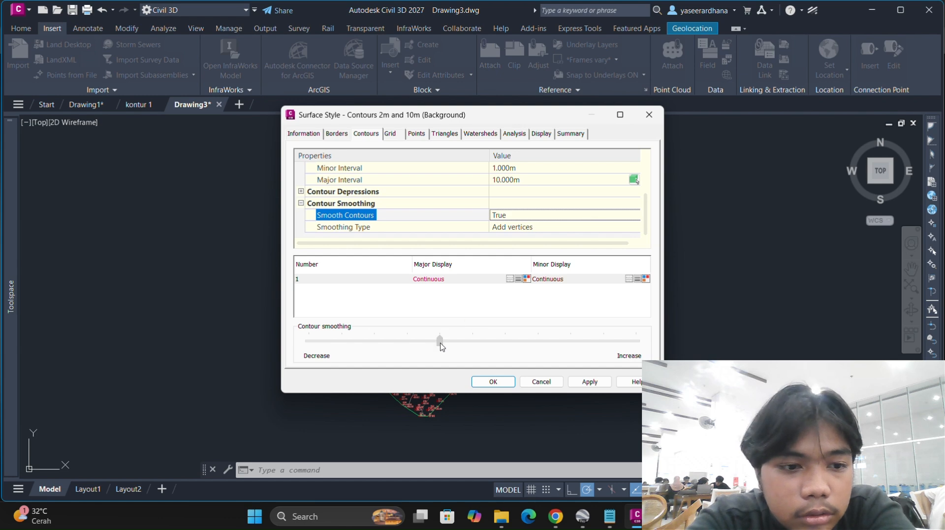
- Increase the contour smoothing level in the surface style and apply the style and surface properties of kontur A
drag(441, 343, 348, 336)
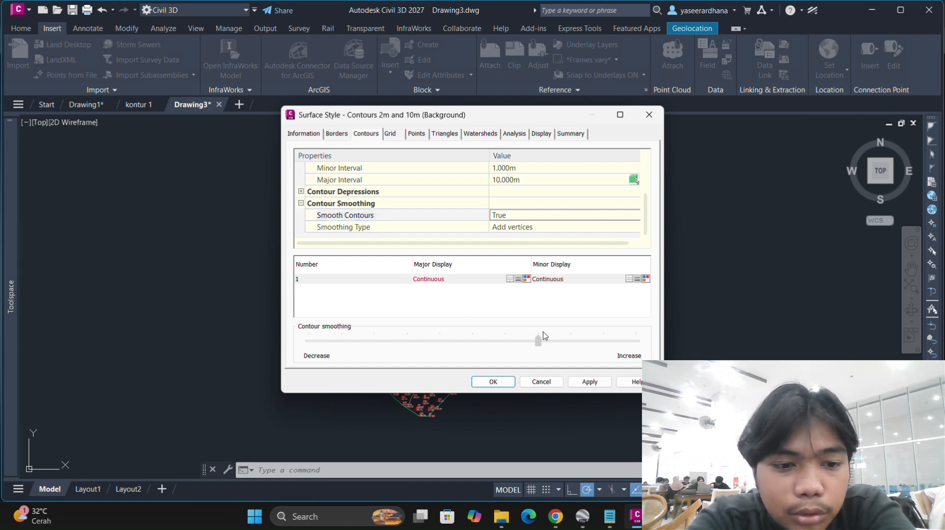
click(493, 382)
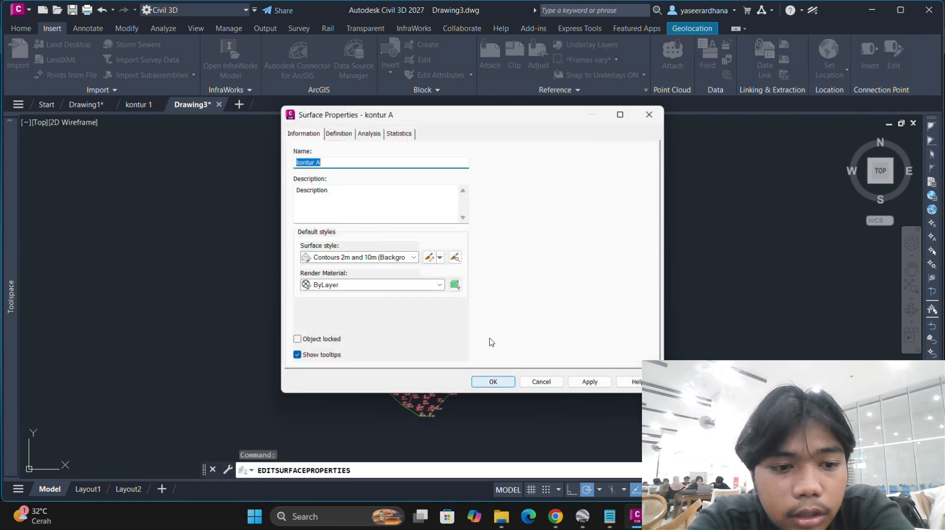
click(491, 382)
- Examine the smoothed contours and elevation point labels across the kontur A surface
scroll(393, 300, up, 8)
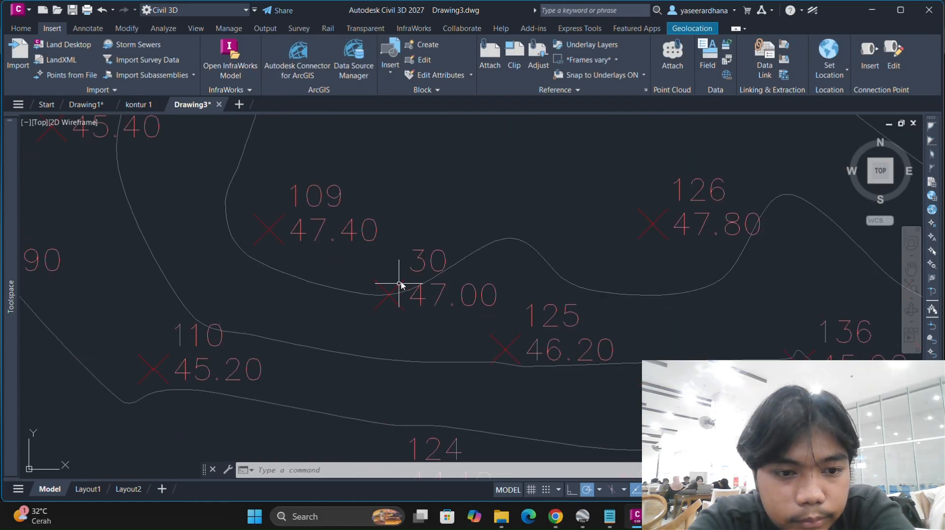
middle_drag(376, 265, 546, 220)
scroll(538, 222, down, 3)
mouse_move(458, 244)
middle_down()
mouse_move(472, 231)
mouse_move(488, 145)
middle_up()
scroll(491, 210, down, 5)
scroll(491, 209, up, 7)
scroll(486, 180, down, 1)
mouse_move(486, 179)
middle_down()
mouse_move(487, 217)
mouse_move(458, 287)
mouse_move(540, 246)
mouse_move(453, 286)
middle_up()
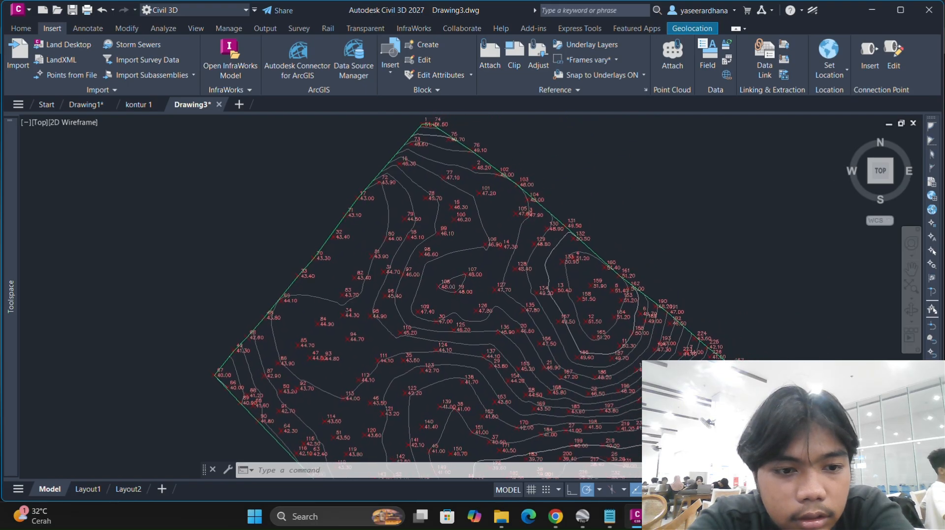
mouse_move(442, 222)
middle_down()
mouse_move(440, 265)
mouse_move(446, 119)
mouse_move(460, 191)
mouse_move(458, 268)
mouse_move(473, 191)
middle_up()
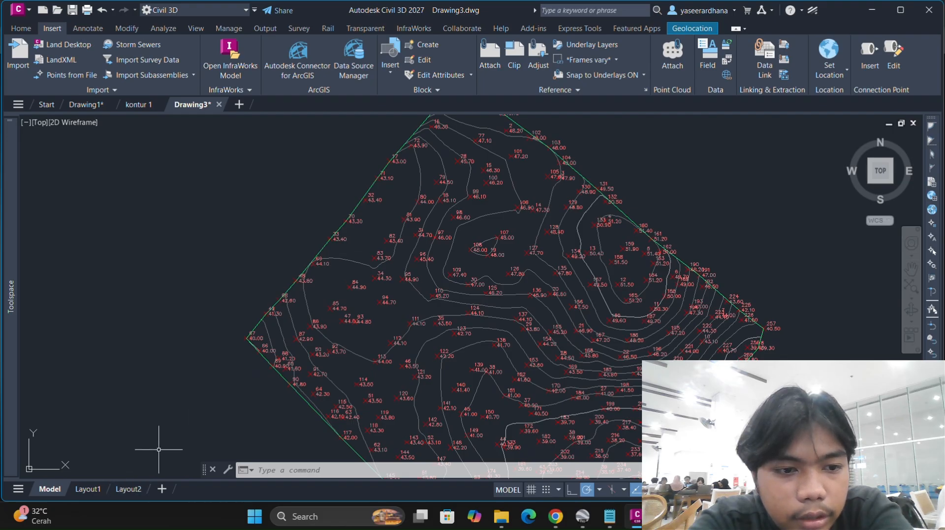
- Modify the page setup of Layout1 to use ISO full bleed A3 paper (297 x 420 mm)
click(88, 489)
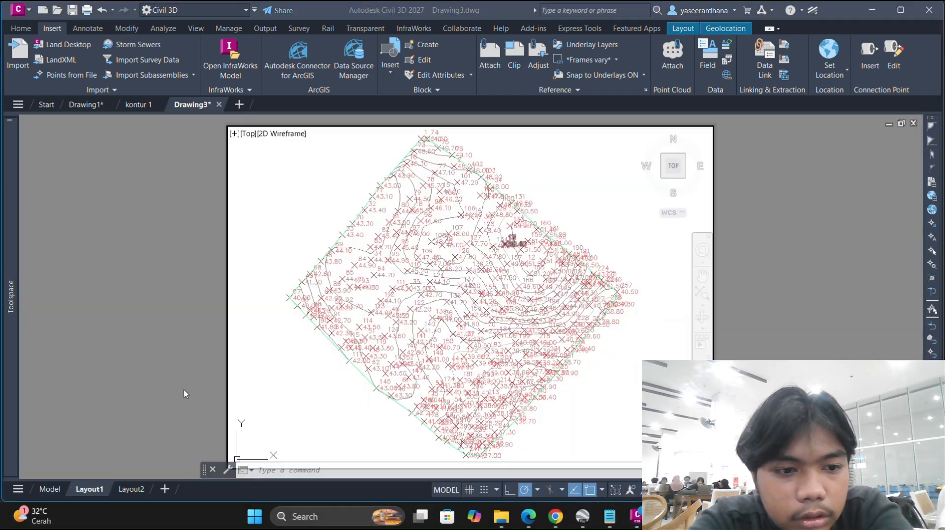
right_click(89, 493)
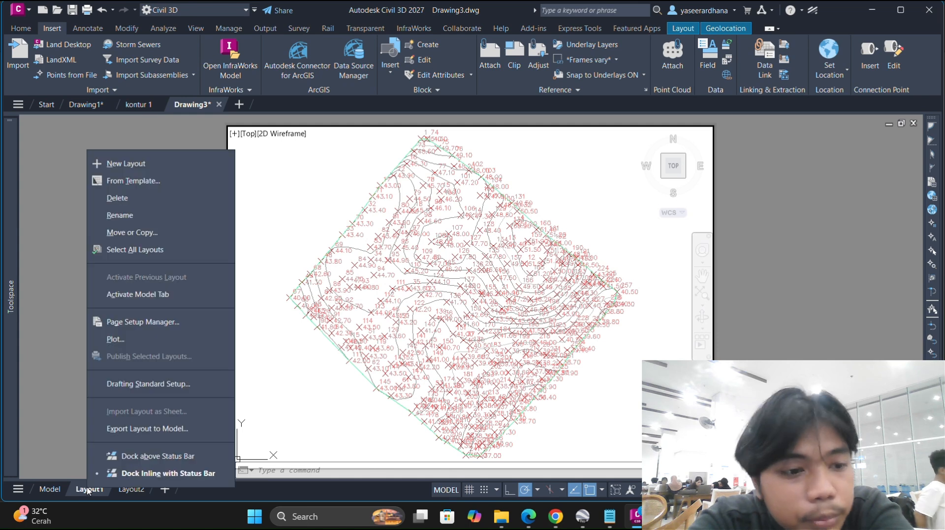
click(154, 324)
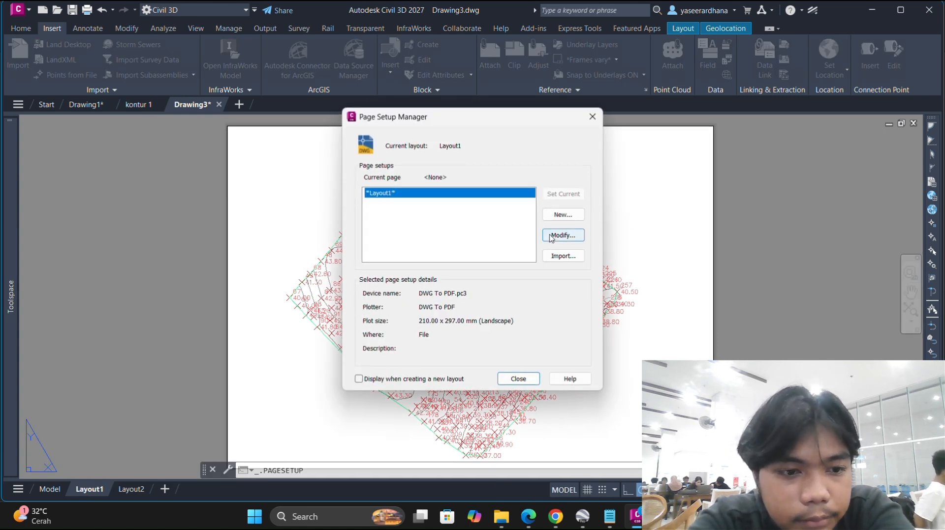
click(563, 235)
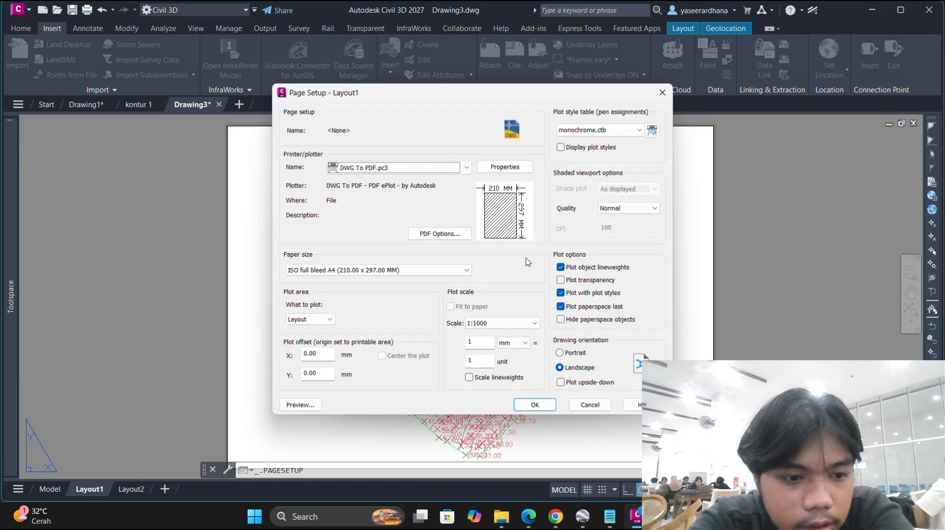
click(461, 270)
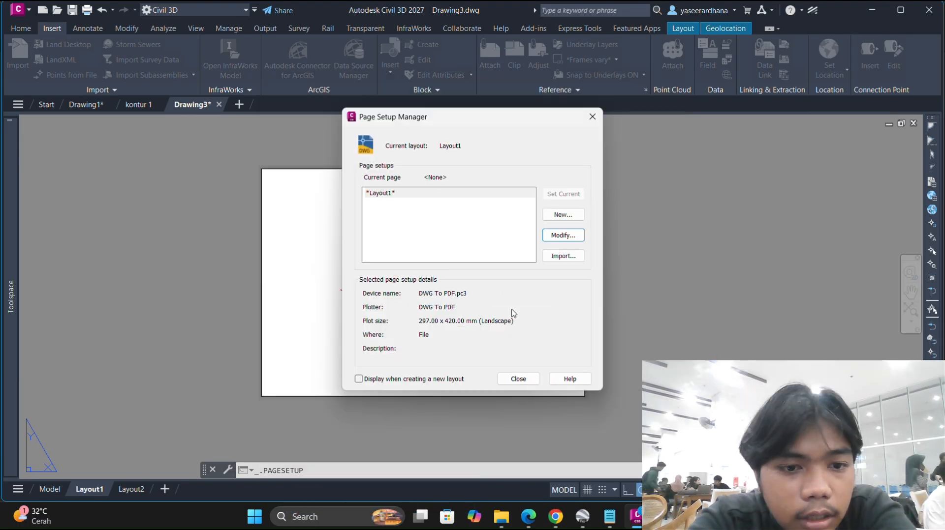
click(518, 379)
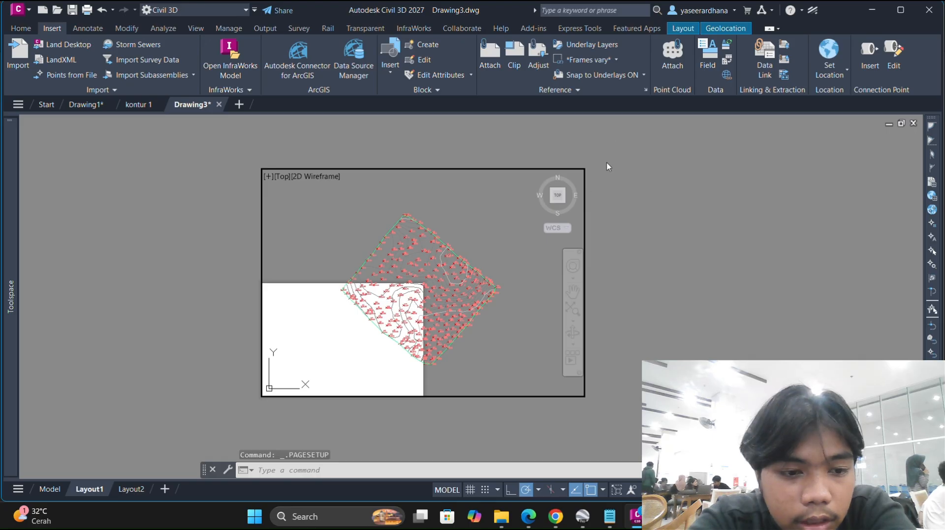
click(608, 167)
click(578, 182)
click(585, 169)
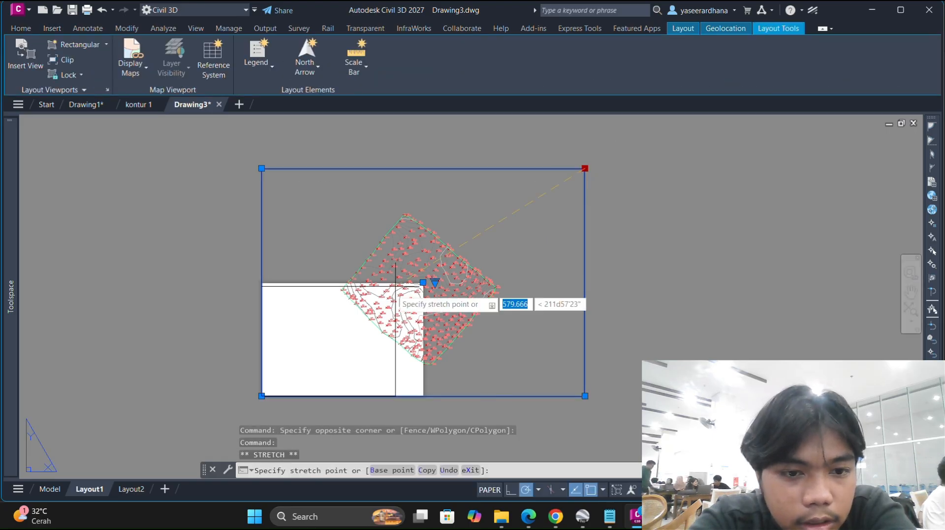
key(Escape)
key(Menu)
key(Escape)
- Shrink the oversized Layout1 viewport by stretching its upper-right corner inward
click(609, 157)
click(577, 167)
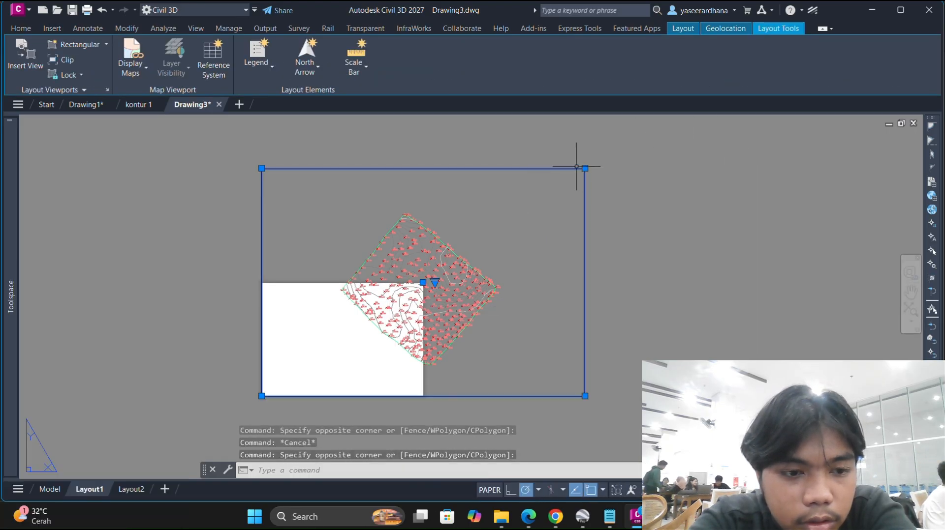
click(585, 168)
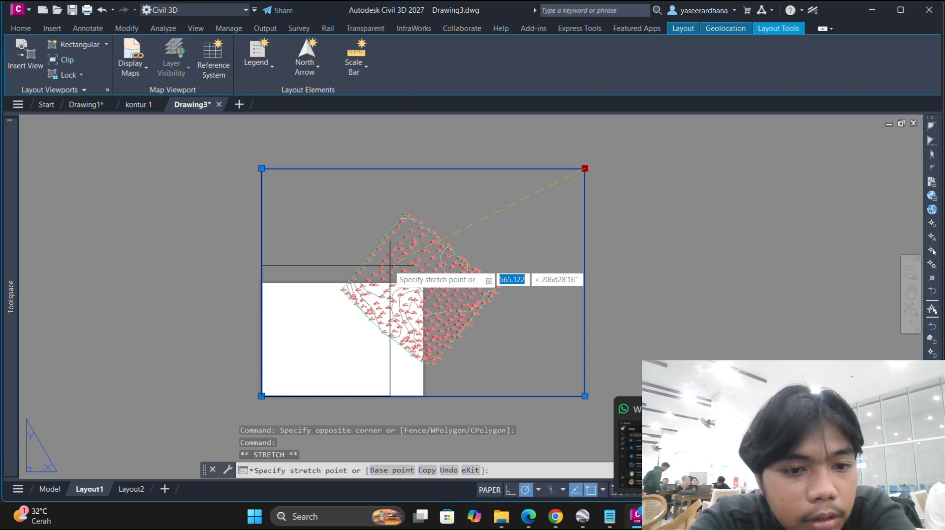
key(super+Tab)
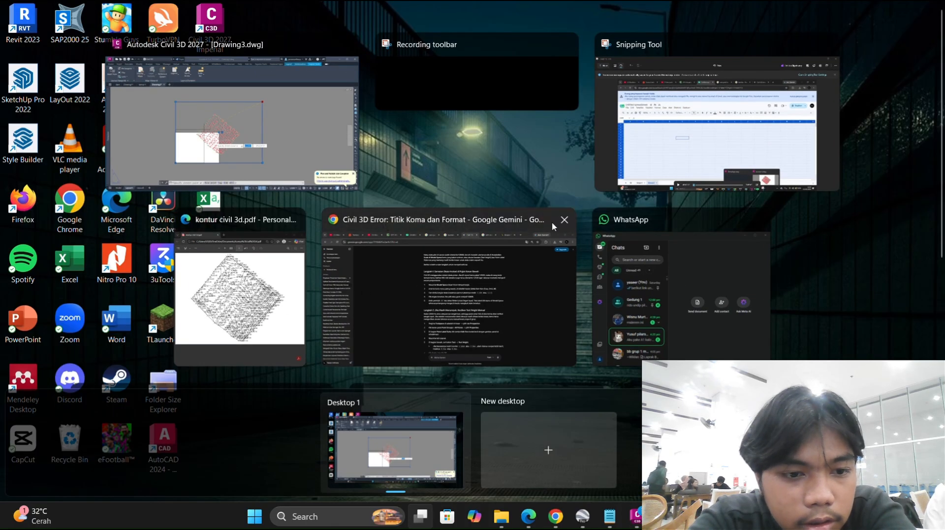
click(232, 123)
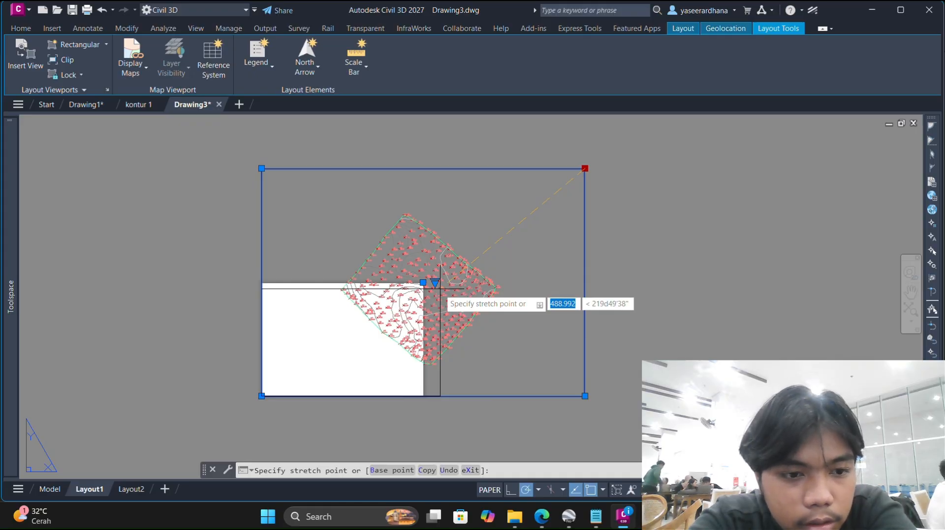
click(332, 259)
click(257, 56)
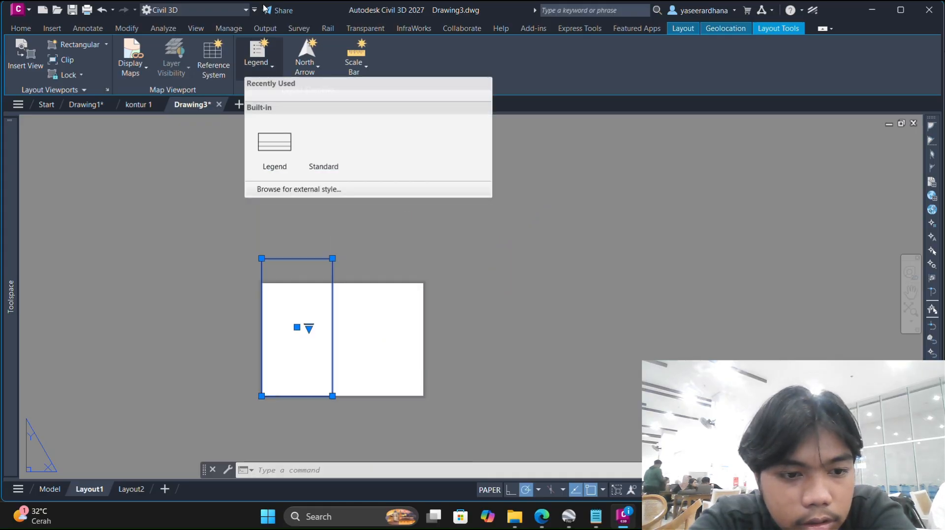
click(348, 251)
key(Escape)
- Fit the viewport to the A3 sheet by stretching its upper-right corner to just inside the sheet's corner
click(309, 261)
click(332, 258)
scroll(426, 284, up, 4)
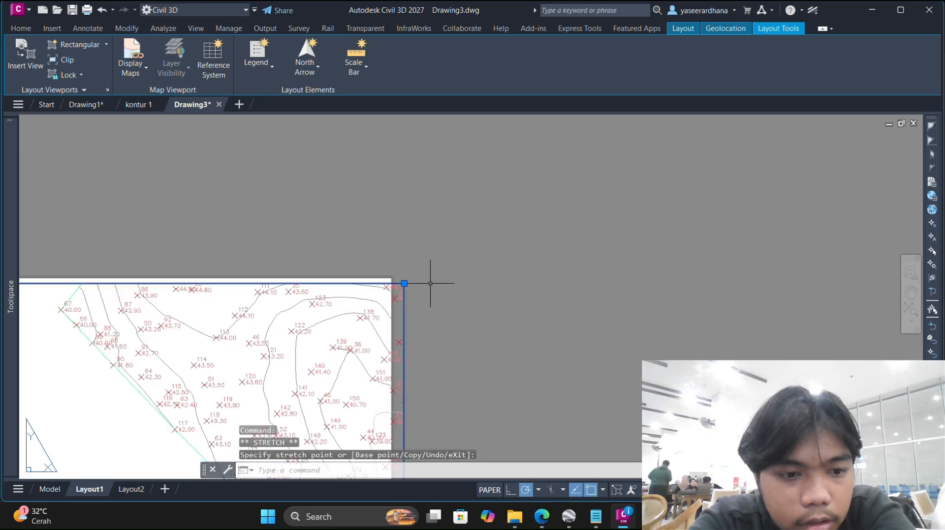
click(479, 272)
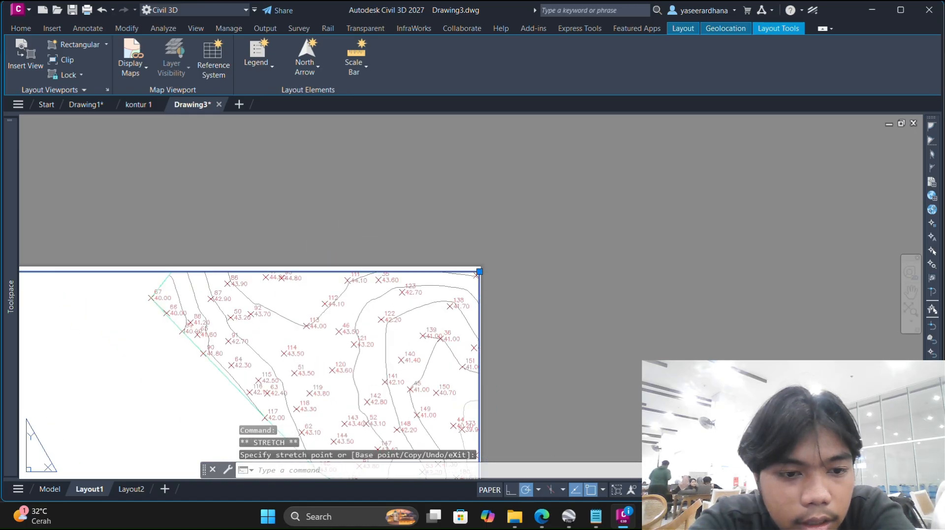
click(480, 271)
click(618, 182)
scroll(625, 188, up, 4)
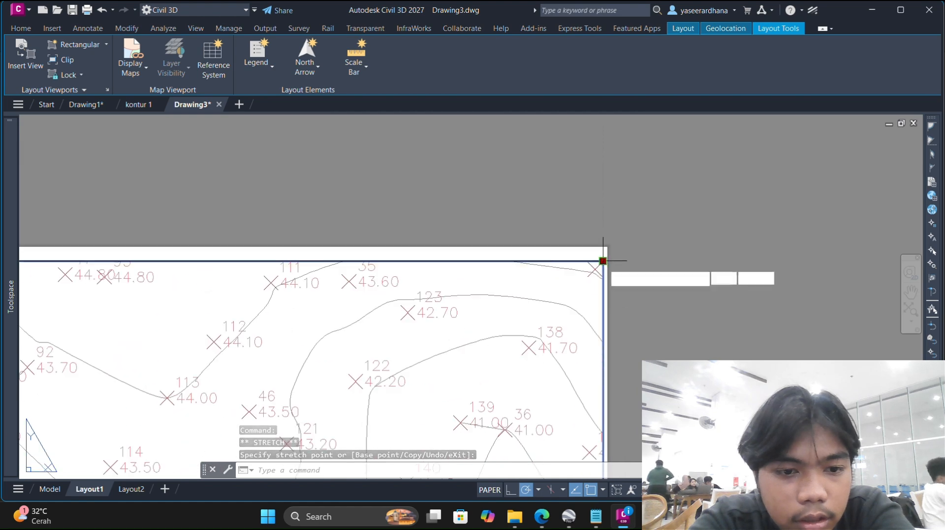
- Activate the viewport's model space, bring the contour map into it and set the viewport scale to 1:1000
scroll(541, 266, down, 6)
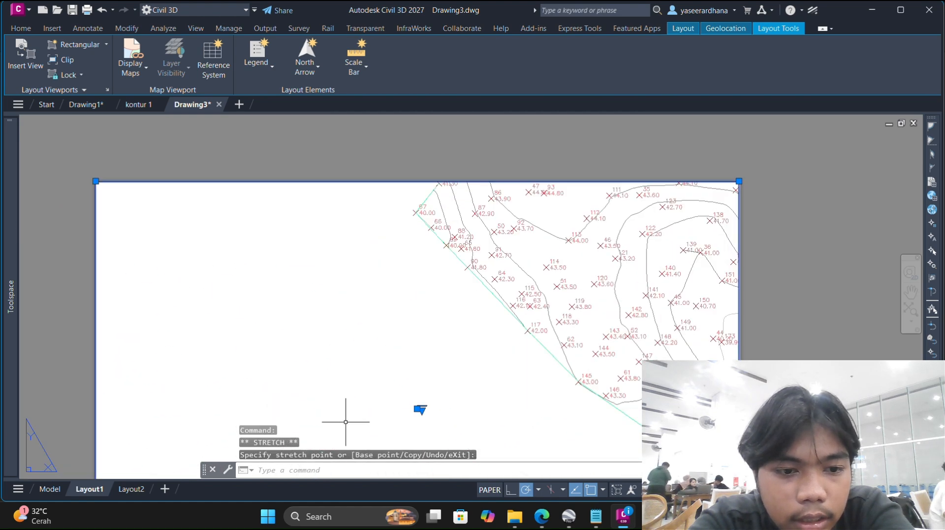
double_click(545, 256)
drag(548, 249, 525, 262)
middle_drag(491, 251, 393, 308)
scroll(394, 308, down, 2)
click(689, 490)
click(689, 394)
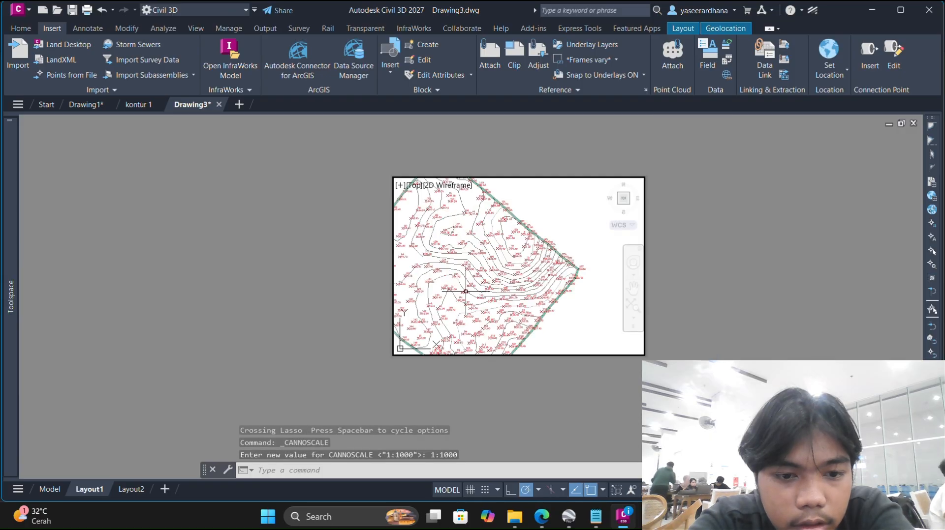
- Try the viewport scales 1:1250 and 1:2000, return to 1:1250 and reposition the contour map in the frame
click(689, 490)
click(688, 390)
middle_drag(507, 290, 548, 294)
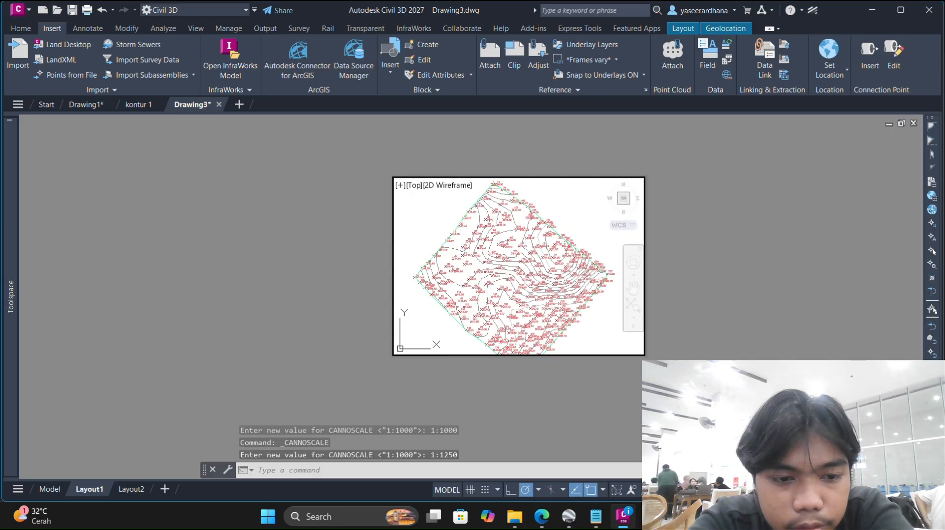
click(689, 489)
click(689, 397)
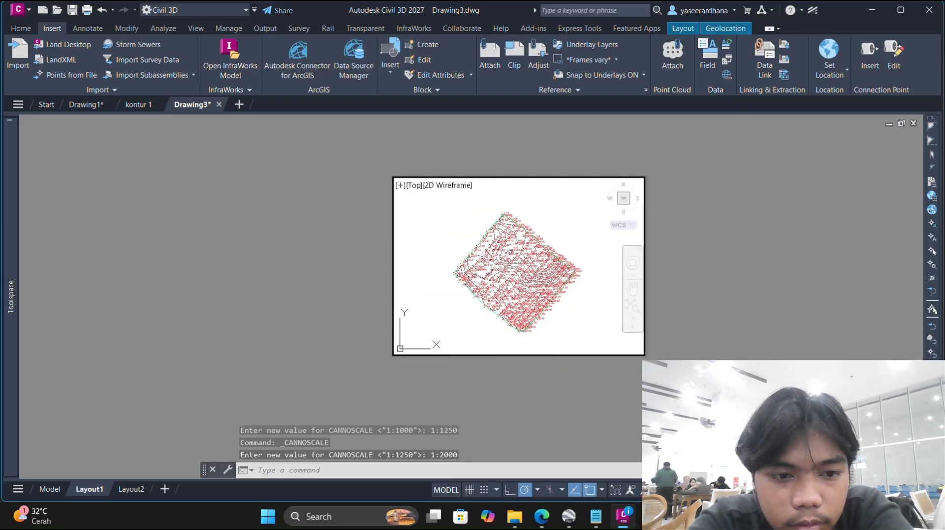
click(689, 490)
click(689, 382)
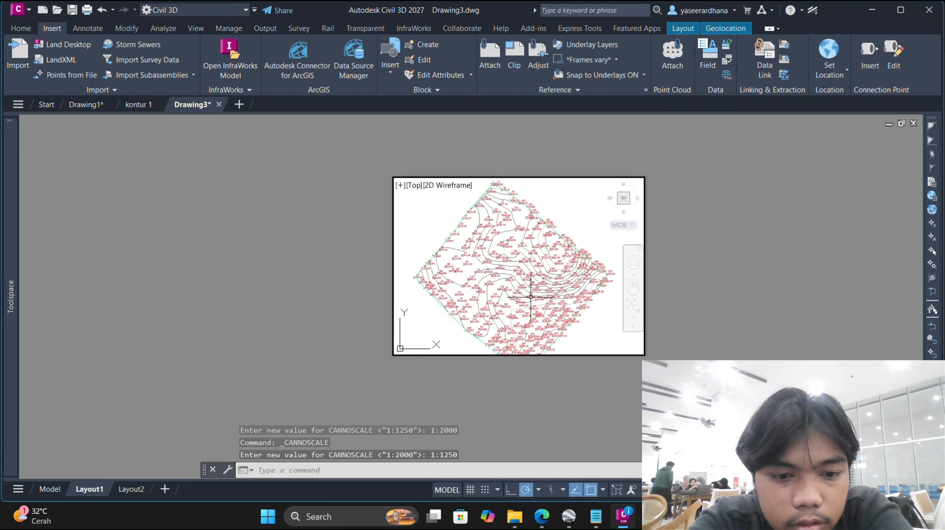
mouse_move(505, 286)
middle_down()
mouse_move(501, 254)
mouse_move(500, 278)
middle_up()
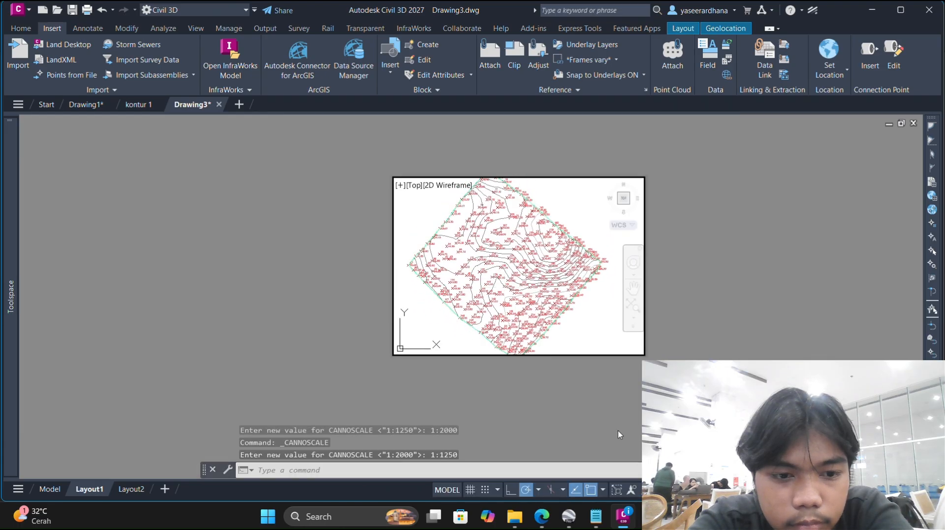
- Compare the 1:2000 viewport scale with 1:1250 again, recentring the contour map at each scale
click(689, 490)
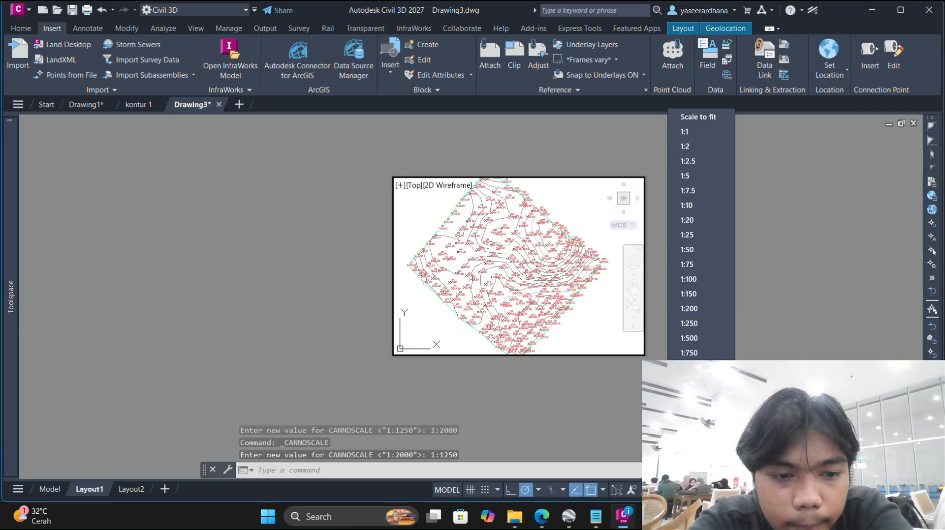
click(689, 397)
middle_drag(547, 286, 540, 286)
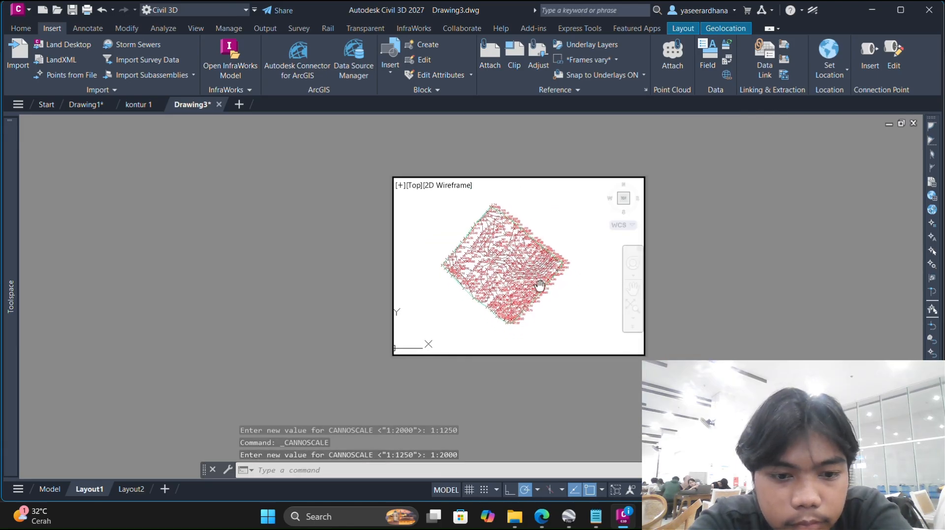
click(689, 489)
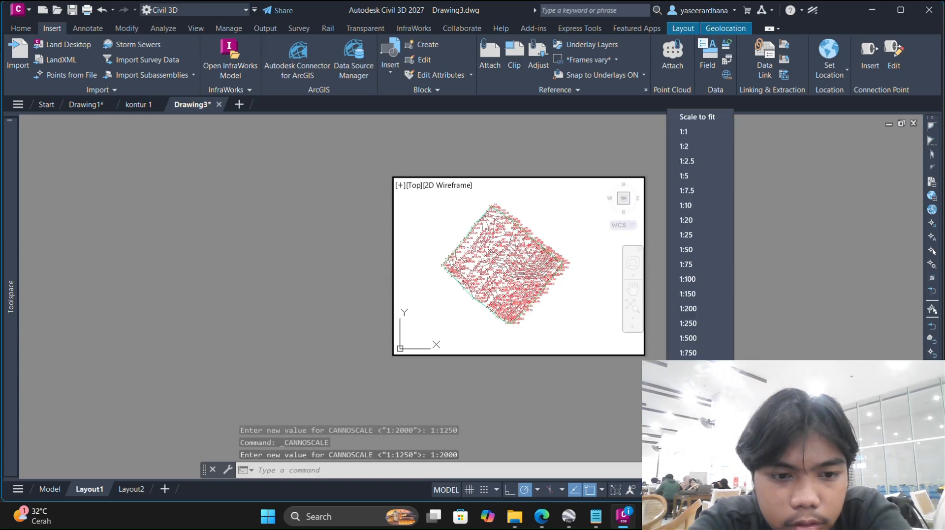
click(688, 382)
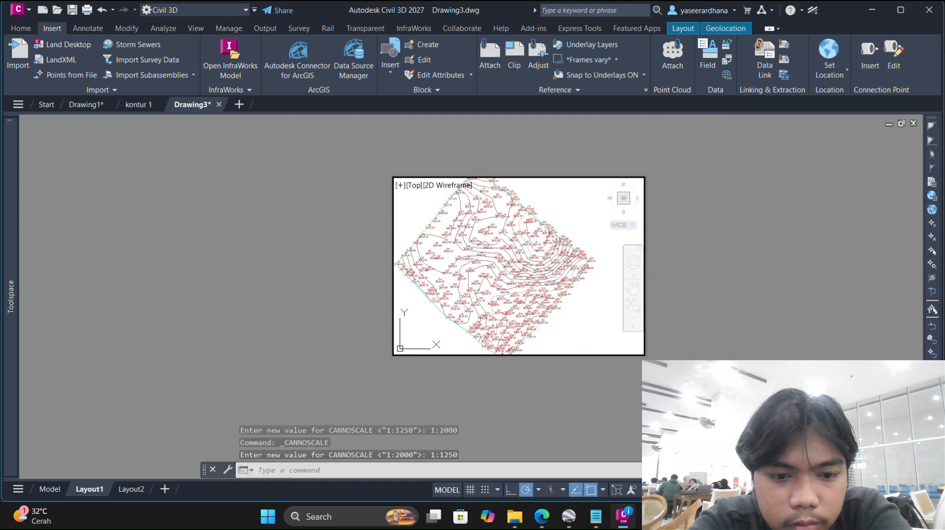
mouse_move(517, 300)
middle_down()
mouse_move(538, 314)
mouse_move(535, 301)
middle_up()
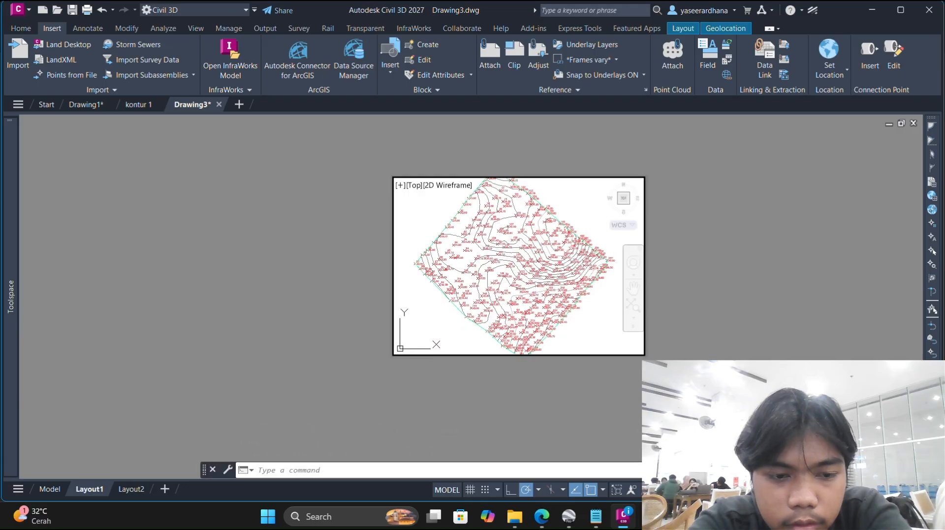
- Set the viewport scale to 1:2000 and centre the contour map in the sheet
click(689, 489)
click(689, 412)
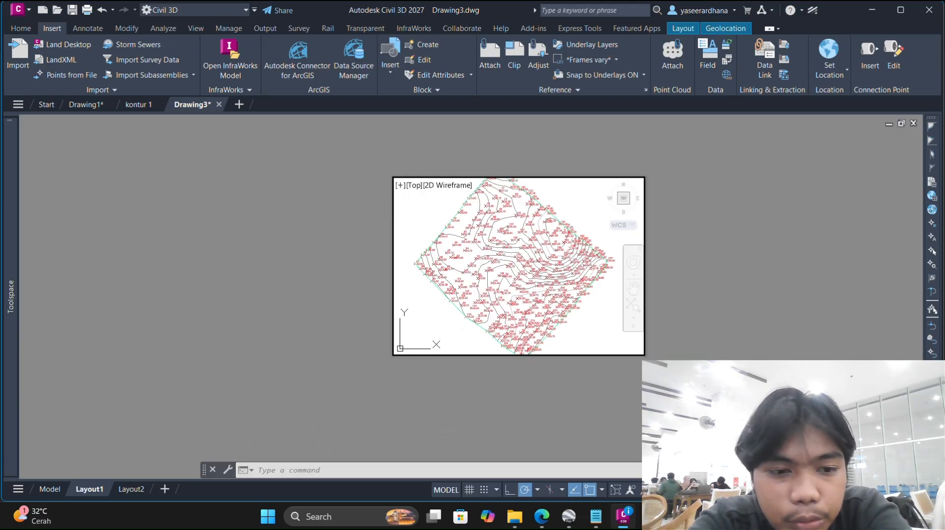
middle_drag(561, 313, 556, 318)
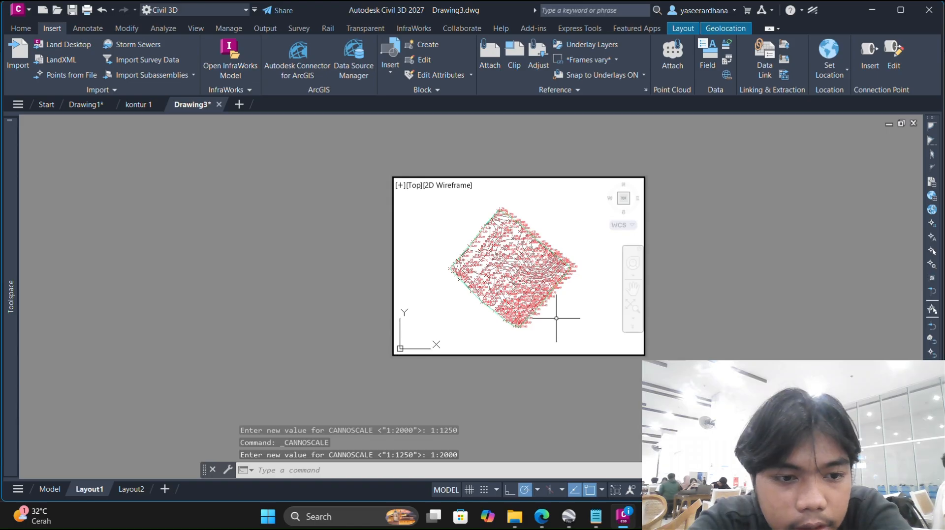
- Start a single-sheet plot of Layout1 and generate its plot preview
key(ctrl+p)
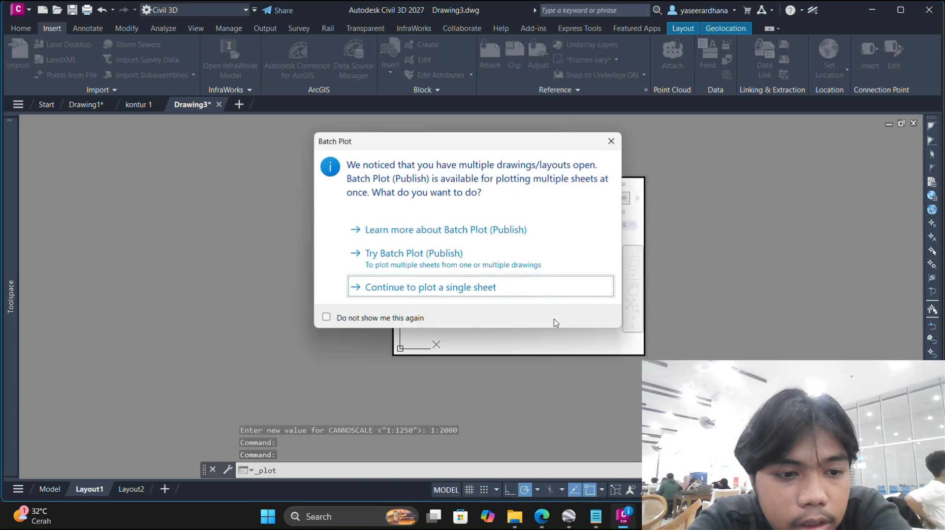
click(485, 290)
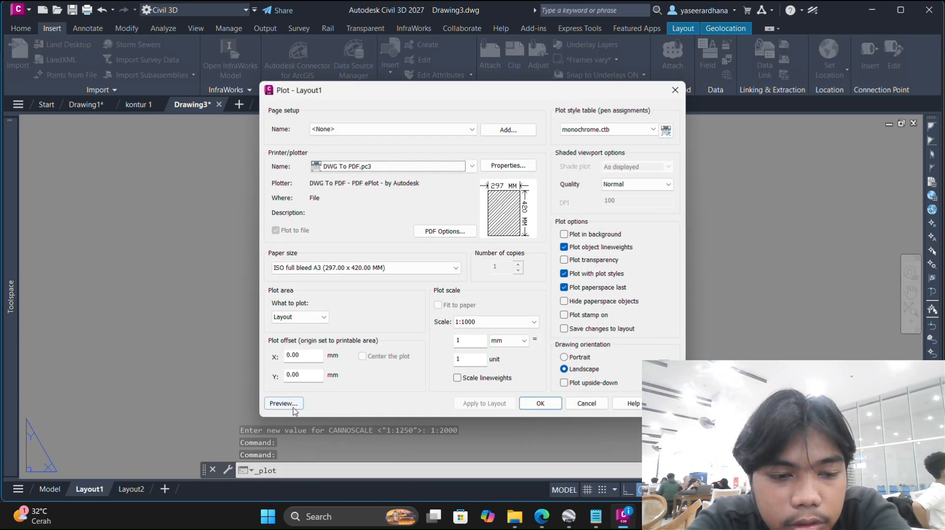
click(293, 408)
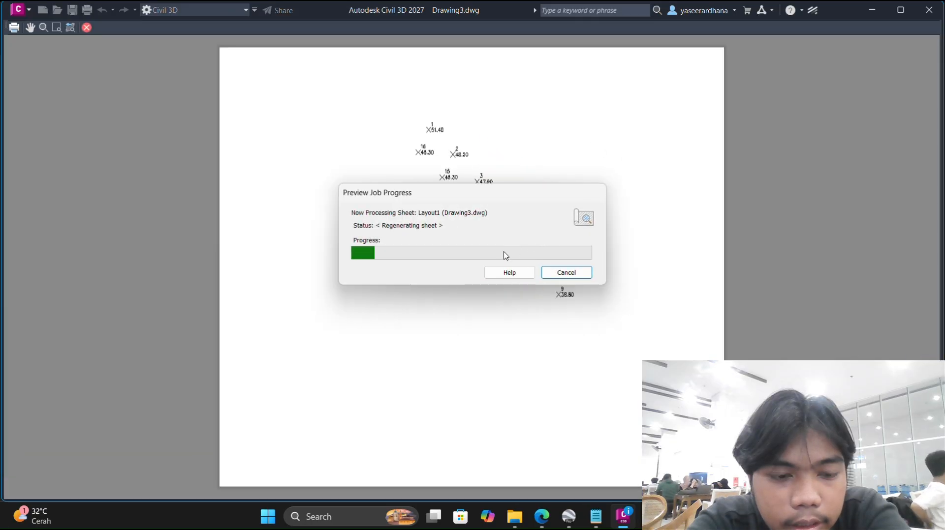
- Examine the contour lines, point labels and the map's placement on the sheet in the plot preview, and close the preview
scroll(451, 295, up, 2)
middle_drag(451, 295, 481, 244)
middle_drag(362, 240, 391, 369)
scroll(409, 255, down, 2)
middle_drag(438, 225, 571, 144)
scroll(501, 210, up, 2)
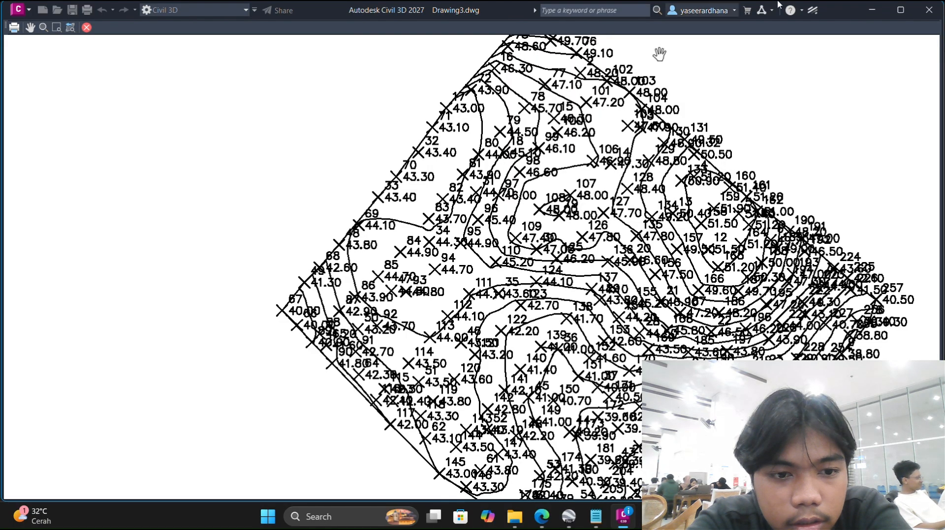
scroll(600, 148, down, 2)
middle_drag(586, 244, 539, 245)
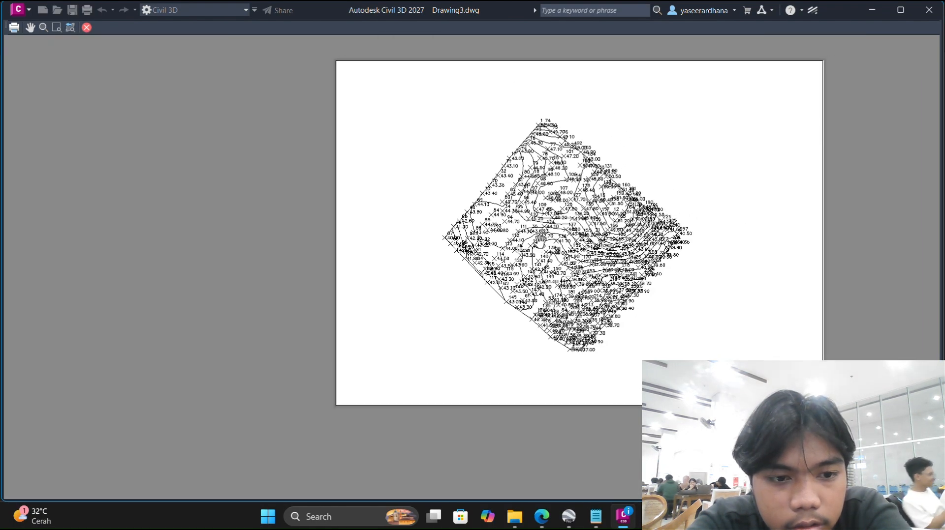
key(Escape)
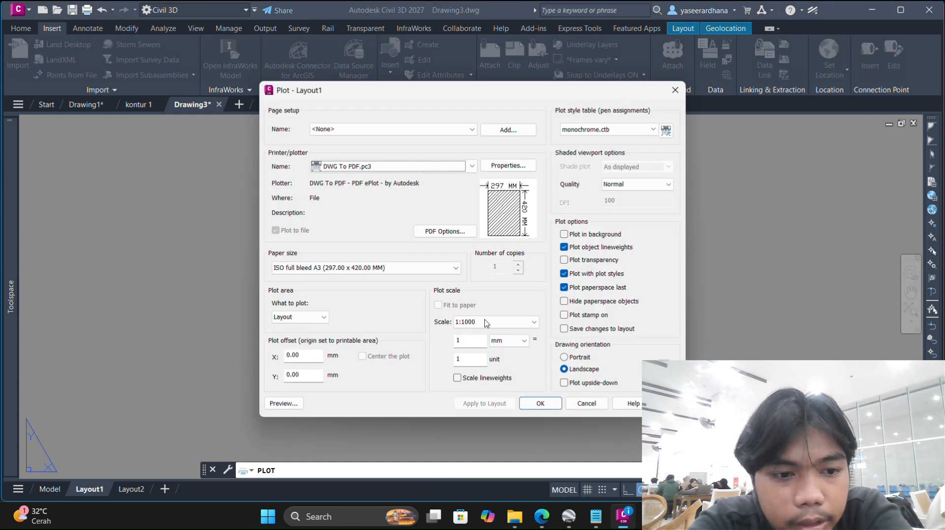
- Plot Layout1 to PDF in the Documents folder, overwriting the existing file kontur civil 3d
click(538, 404)
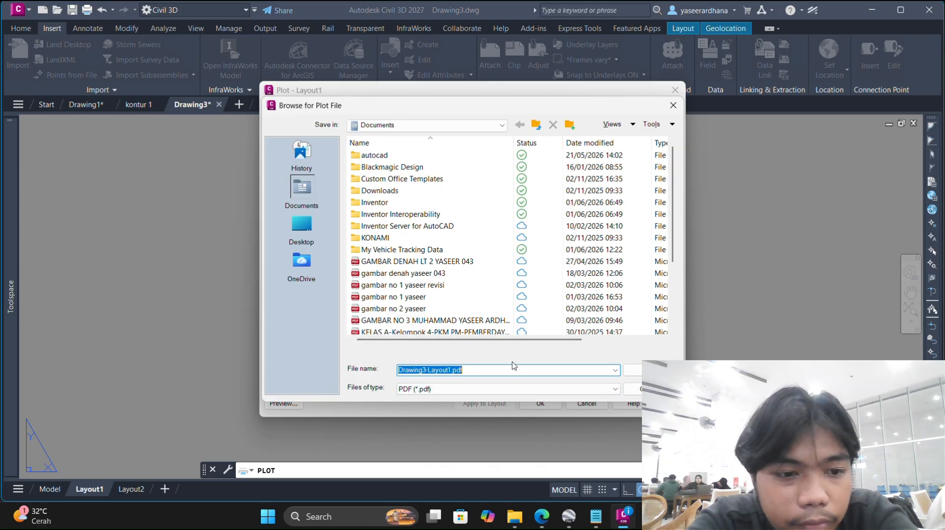
scroll(460, 295, down, 3)
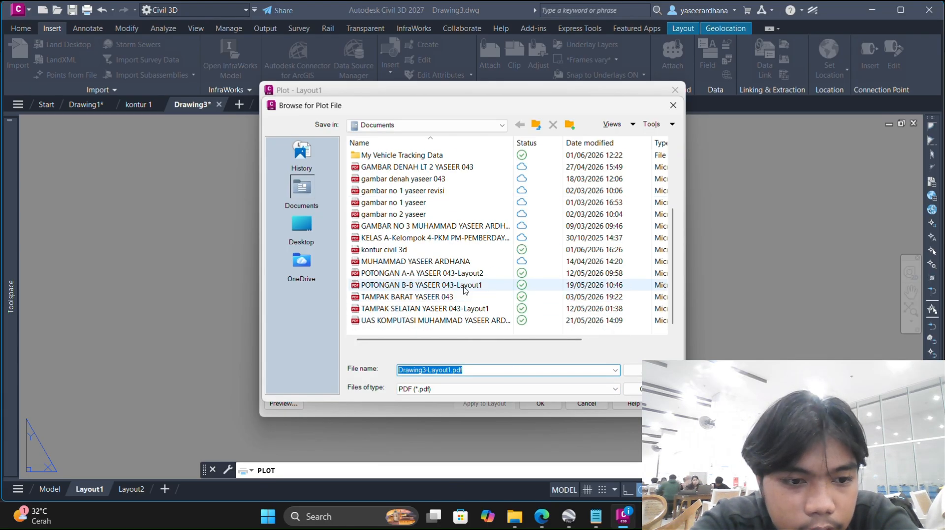
scroll(419, 283, up, 3)
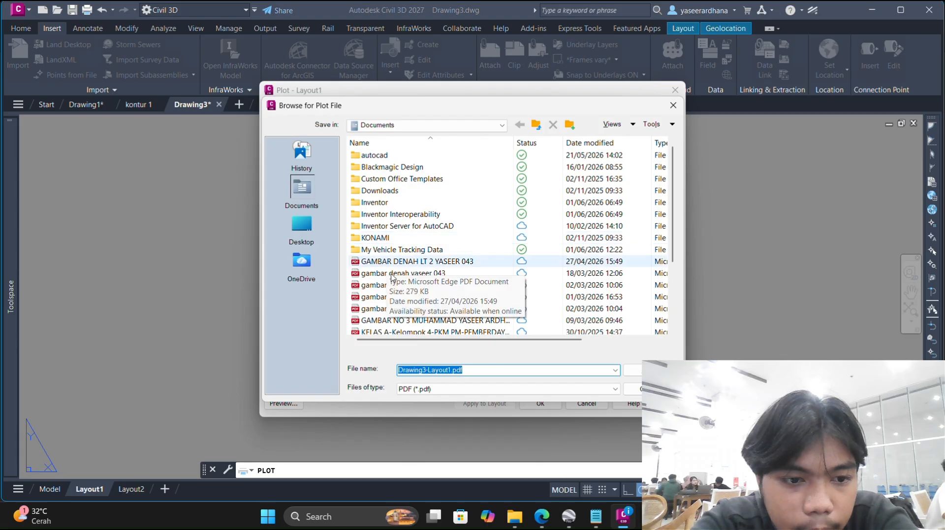
scroll(392, 278, down, 2)
click(426, 275)
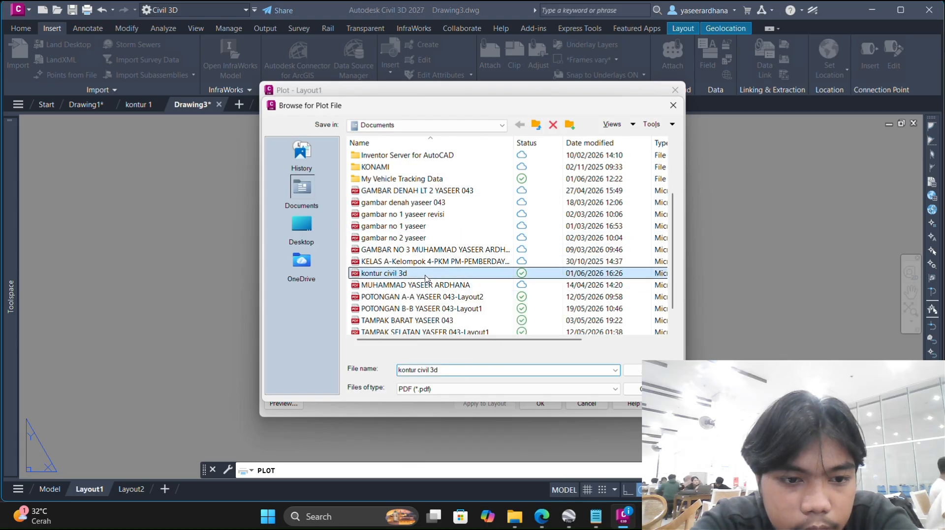
click(638, 374)
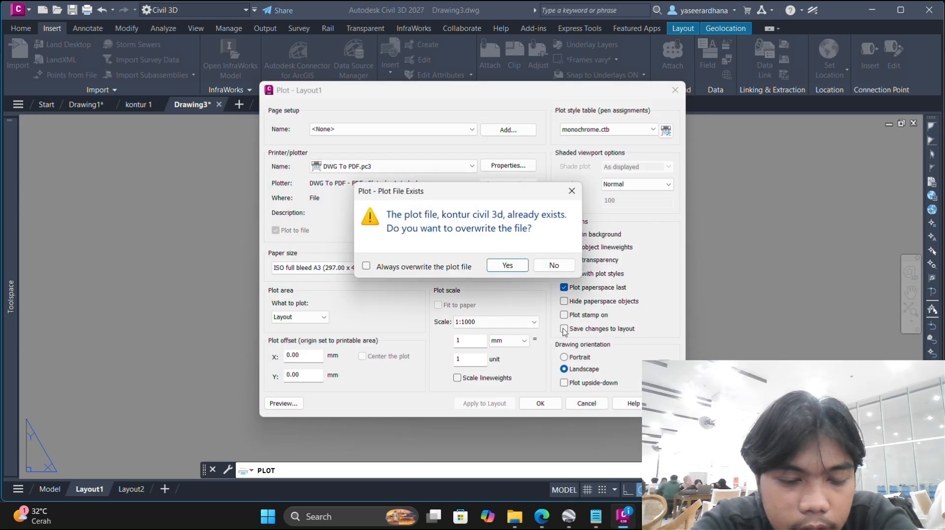
click(509, 267)
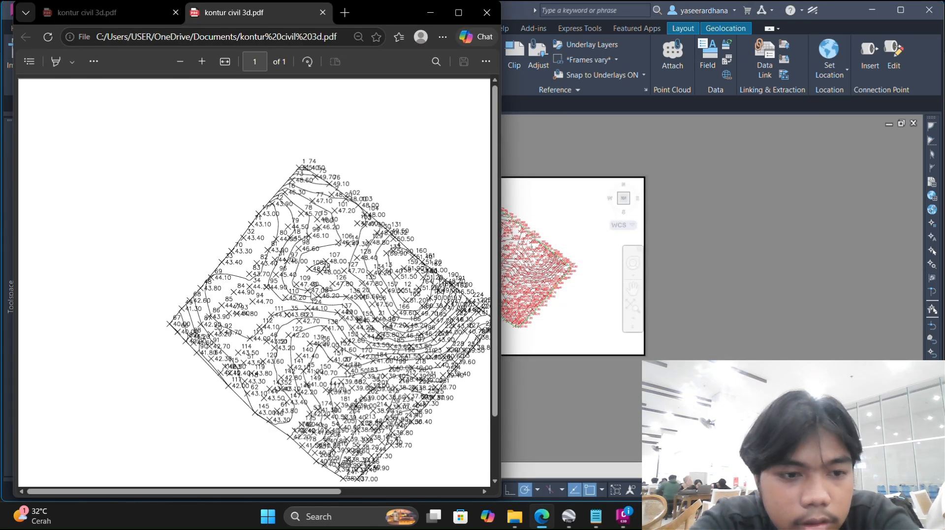
- Inspect the contour map in the plotted kontur civil 3d PDF in the browser
scroll(320, 288, right, 1)
scroll(320, 288, down, 1)
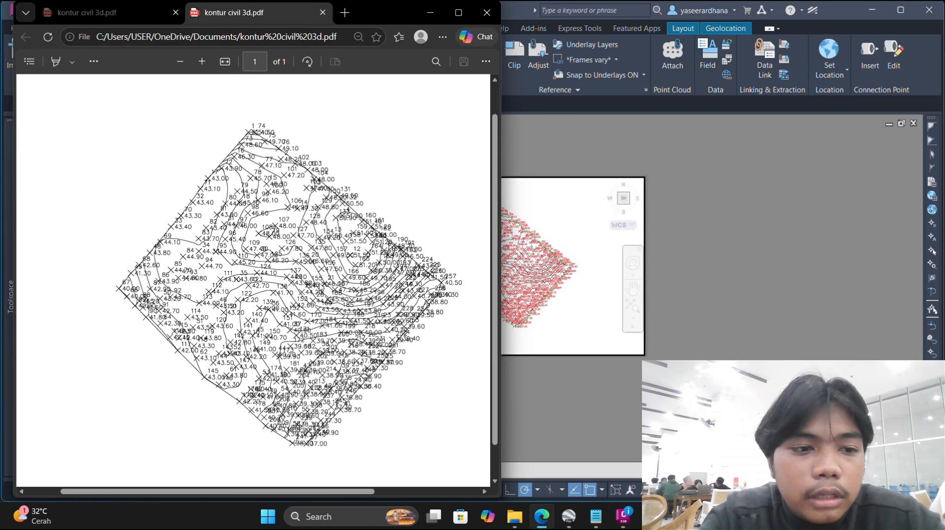
scroll(253, 281, right, 2)
scroll(253, 280, down, 1)
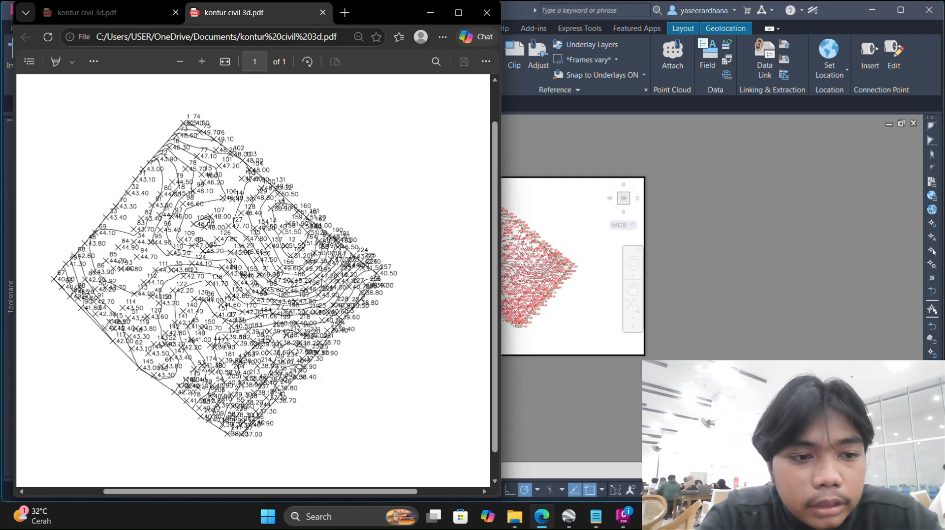